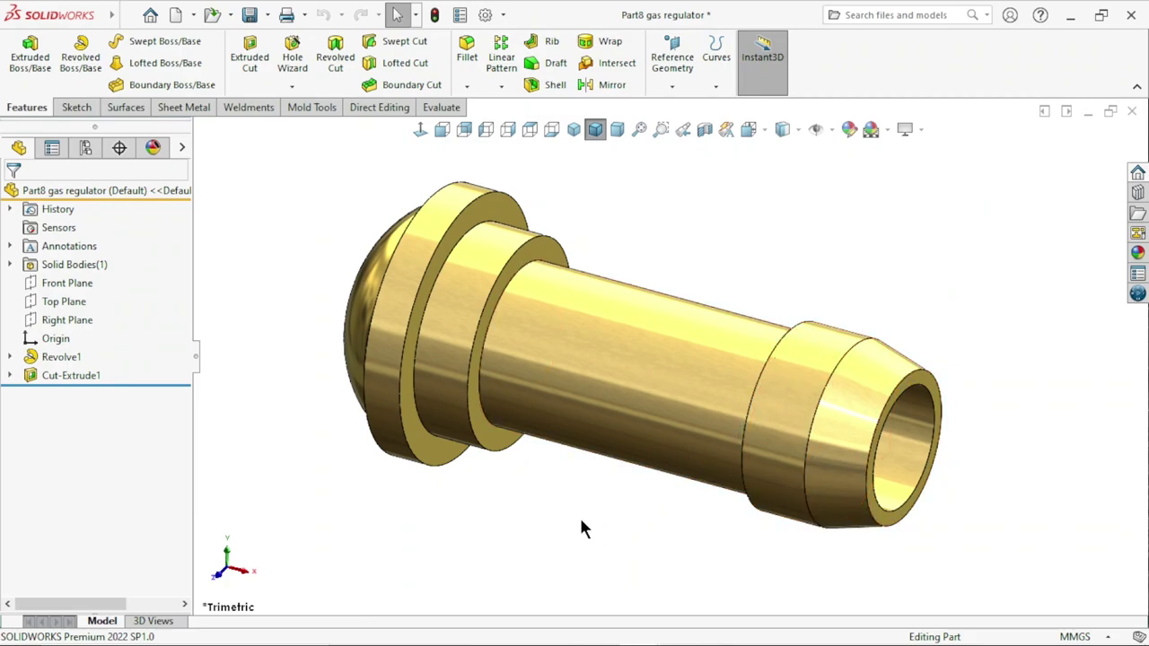
# Orbit the finished fitting to inspect its domed head and hollow bored end.
pyautogui.moveTo(483, 492)
pyautogui.mouseDown(button='middle')
pyautogui.moveTo(505, 435)
pyautogui.moveTo(519, 464)
pyautogui.mouseUp(button='middle')
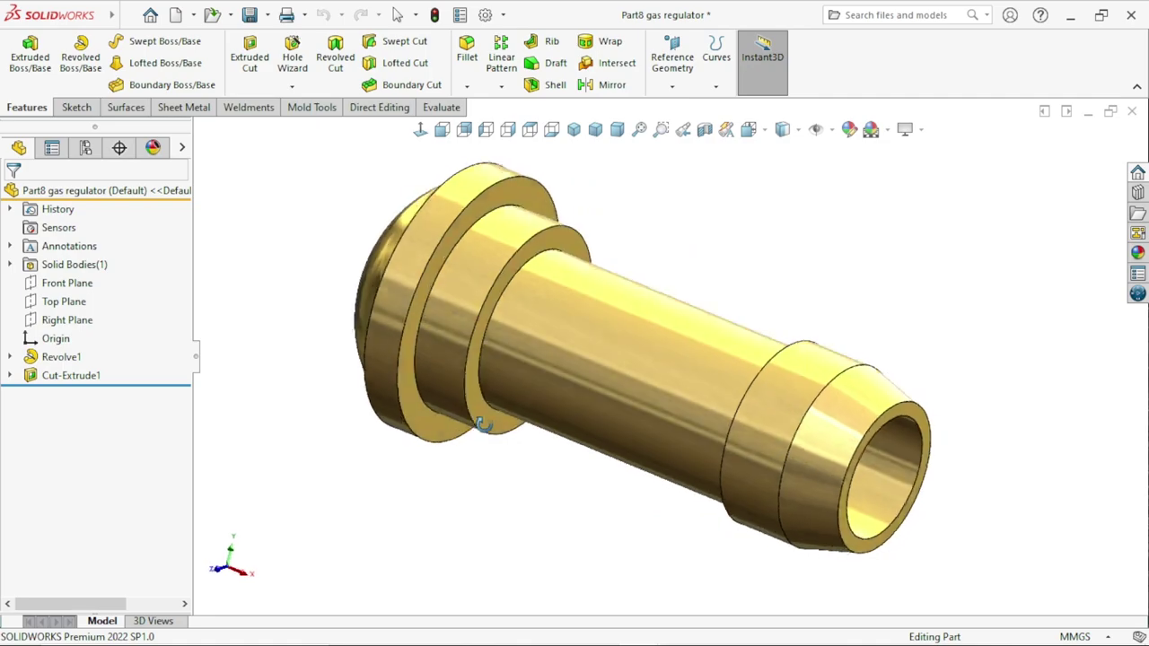
pyautogui.moveTo(760, 403)
pyautogui.mouseDown(button='middle')
pyautogui.moveTo(810, 440)
pyautogui.moveTo(672, 423)
pyautogui.moveTo(720, 470)
pyautogui.moveTo(611, 465)
pyautogui.mouseUp(button='middle')
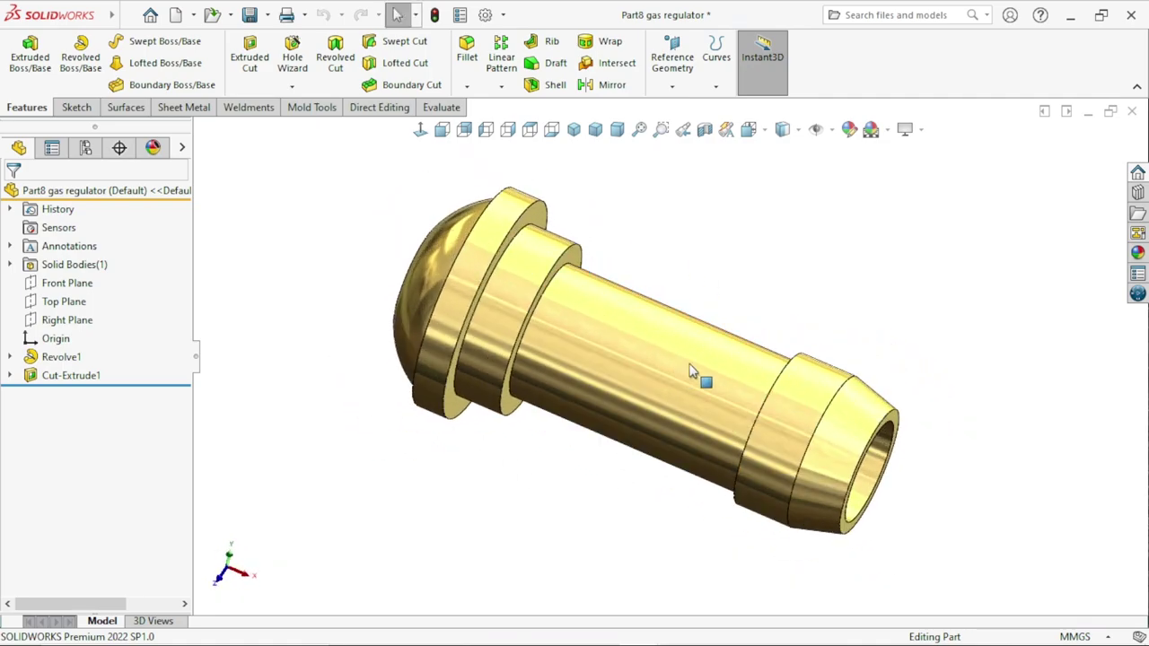
pyautogui.moveTo(885, 398)
pyautogui.mouseDown(button='middle')
pyautogui.moveTo(726, 485)
pyautogui.moveTo(569, 375)
pyautogui.moveTo(824, 399)
pyautogui.moveTo(854, 436)
pyautogui.mouseUp(button='middle')
pyautogui.scroll(3, 636, 410)
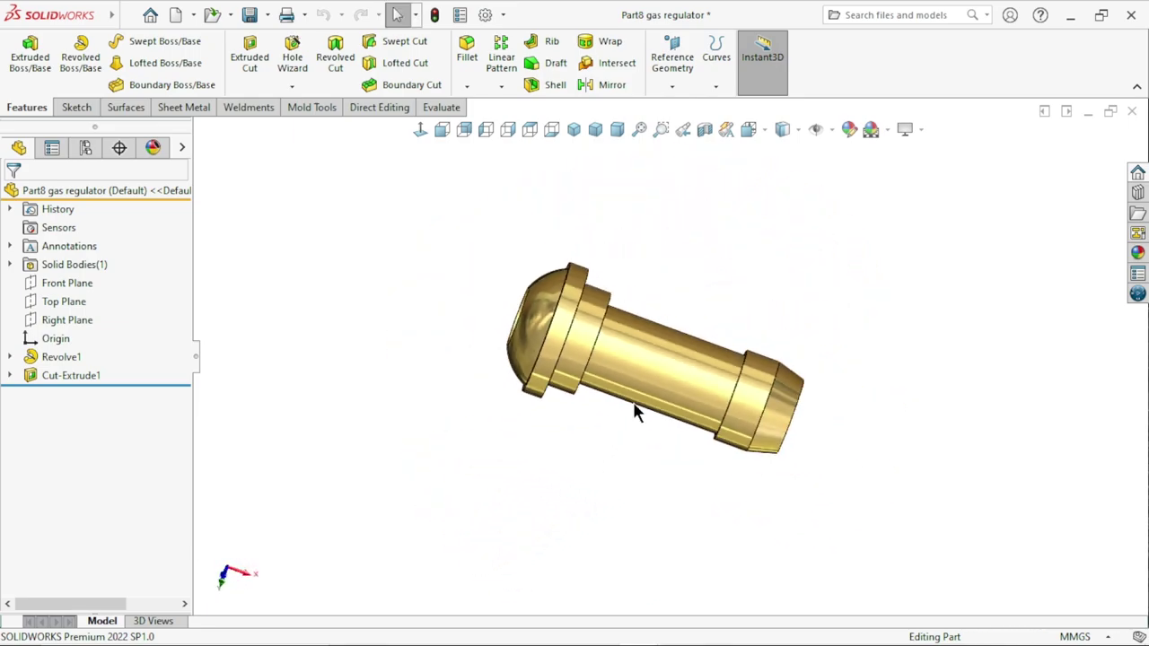
pyautogui.scroll(-4, 702, 399)
pyautogui.moveTo(992, 345)
pyautogui.mouseDown(button='middle')
pyautogui.moveTo(957, 385)
pyautogui.moveTo(818, 276)
pyautogui.moveTo(646, 328)
pyautogui.moveTo(718, 368)
pyautogui.moveTo(894, 341)
pyautogui.moveTo(1002, 403)
pyautogui.moveTo(903, 431)
pyautogui.mouseUp(button='middle')
pyautogui.scroll(3, 902, 431)
pyautogui.scroll(-3, 725, 379)
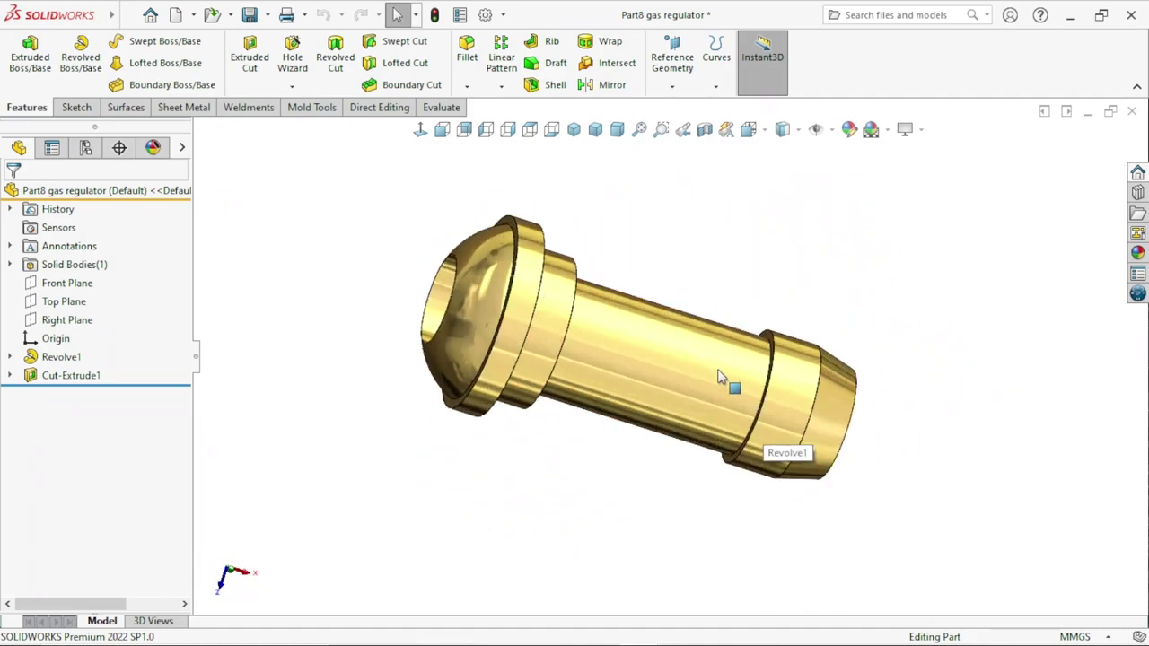
pyautogui.moveTo(969, 488)
pyautogui.mouseDown(button='middle')
pyautogui.moveTo(928, 475)
pyautogui.moveTo(908, 488)
pyautogui.mouseUp(button='middle')
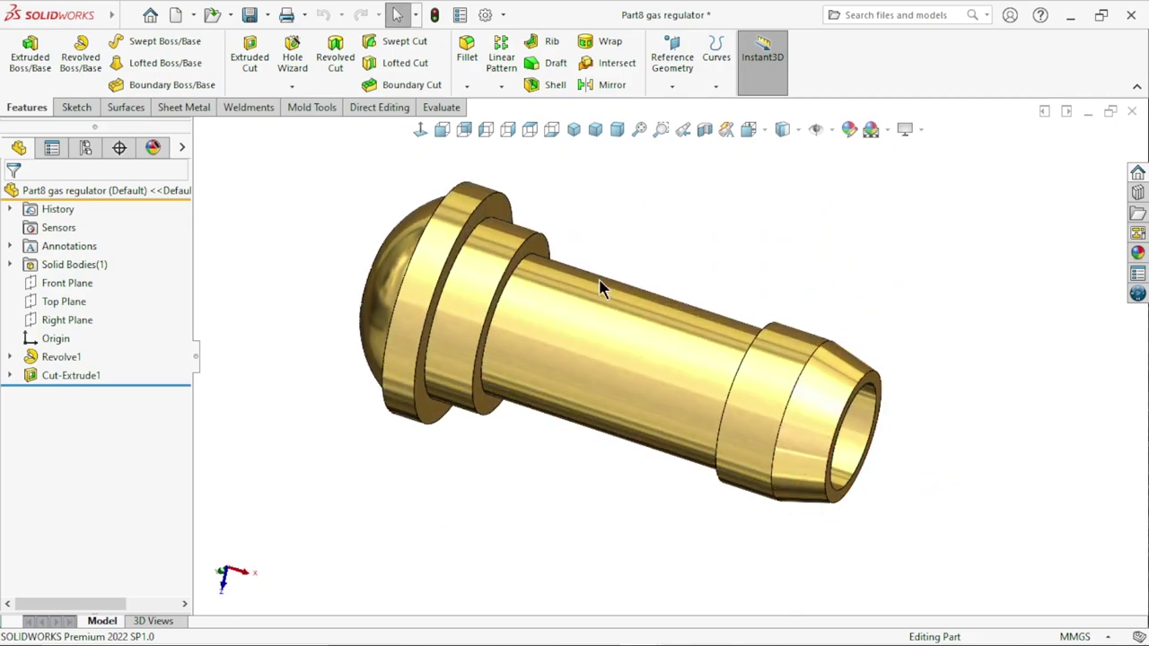
pyautogui.moveTo(490, 473)
pyautogui.mouseDown(button='middle')
pyautogui.moveTo(446, 403)
pyautogui.moveTo(515, 494)
pyautogui.moveTo(542, 483)
pyautogui.mouseUp(button='middle')
pyautogui.scroll(-2, 607, 354)
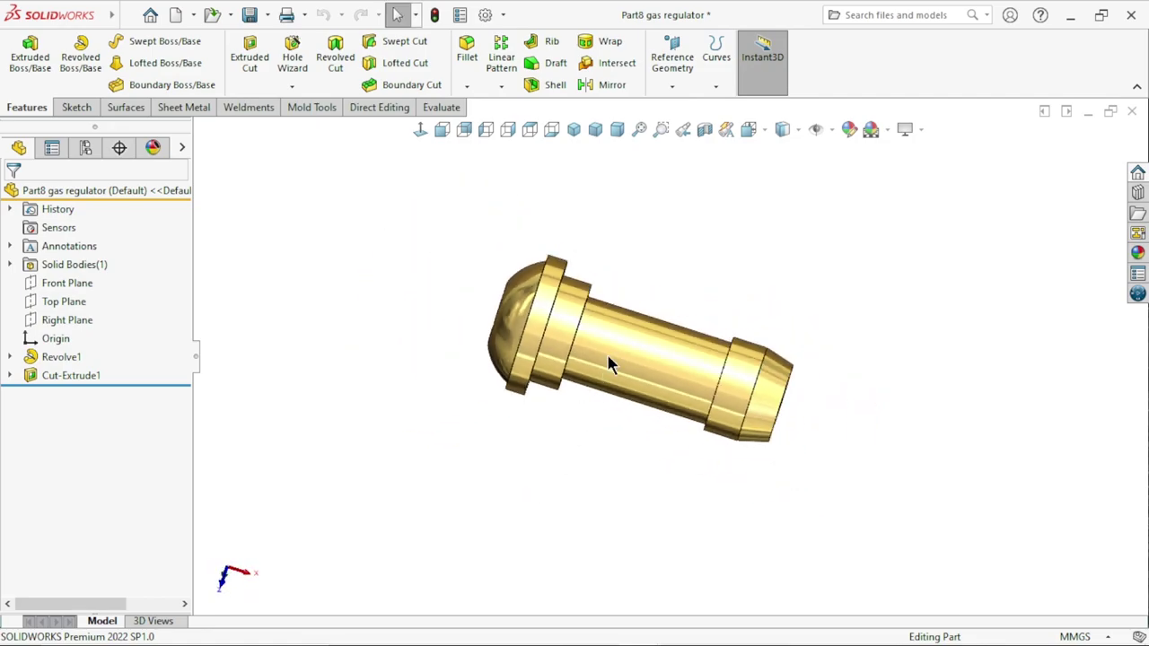
pyautogui.scroll(2, 844, 269)
pyautogui.moveTo(718, 436); pyautogui.dragTo(702, 348, button='middle')
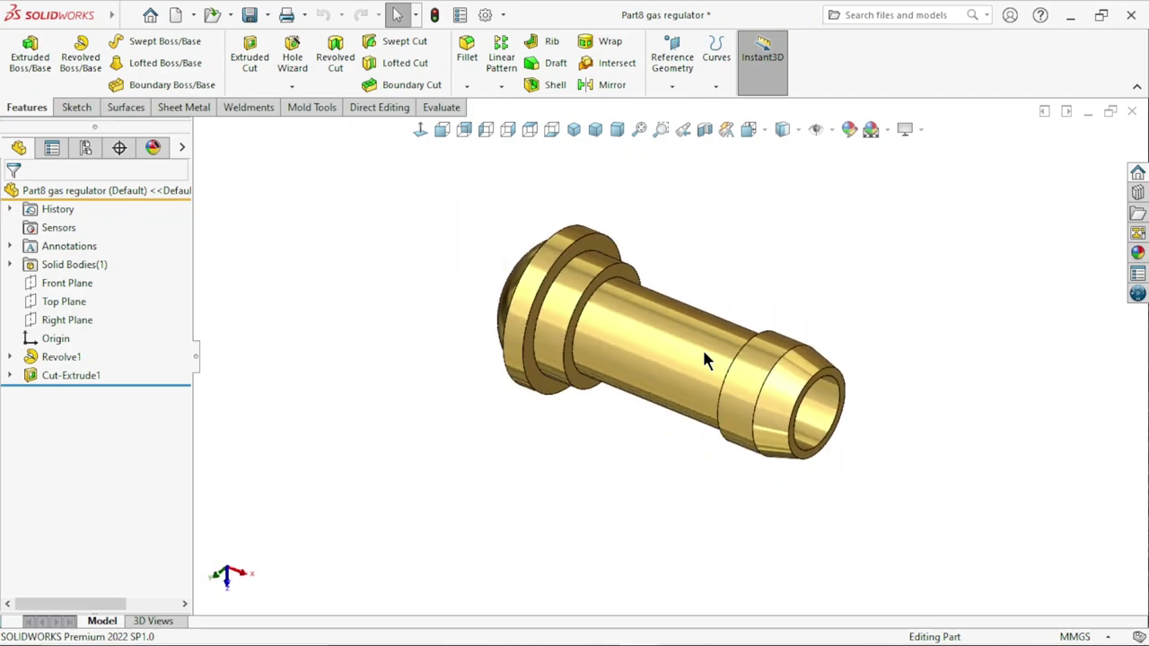
pyautogui.scroll(3, 702, 347)
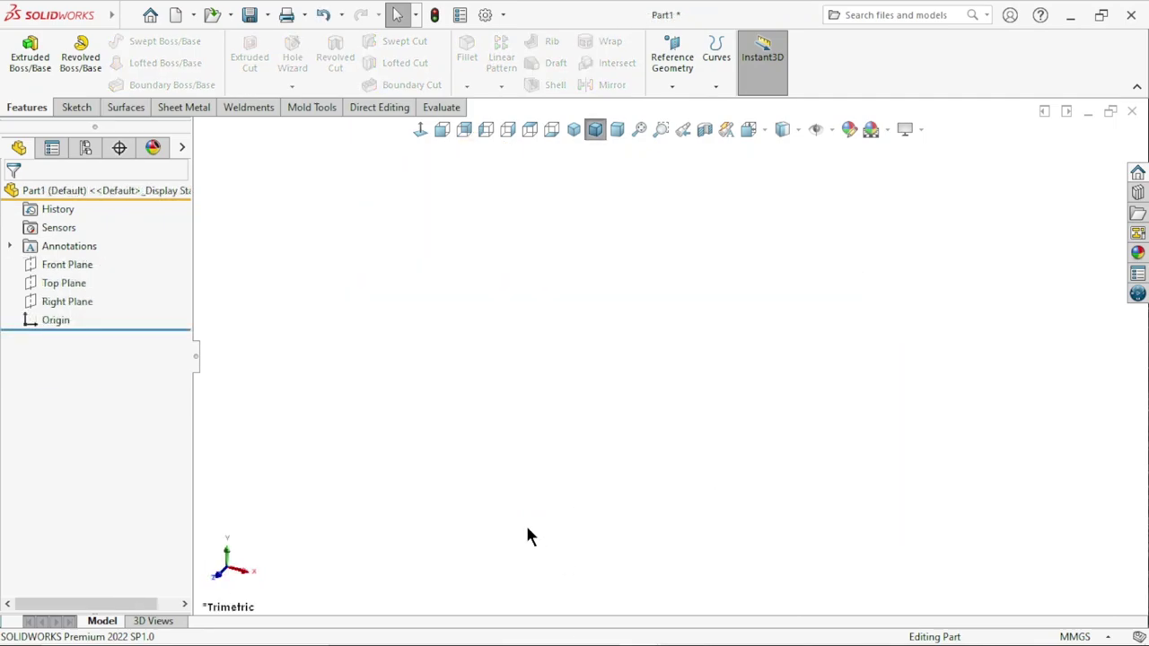
# Start a new sketch on the Front Plane.
pyautogui.click(72, 268)
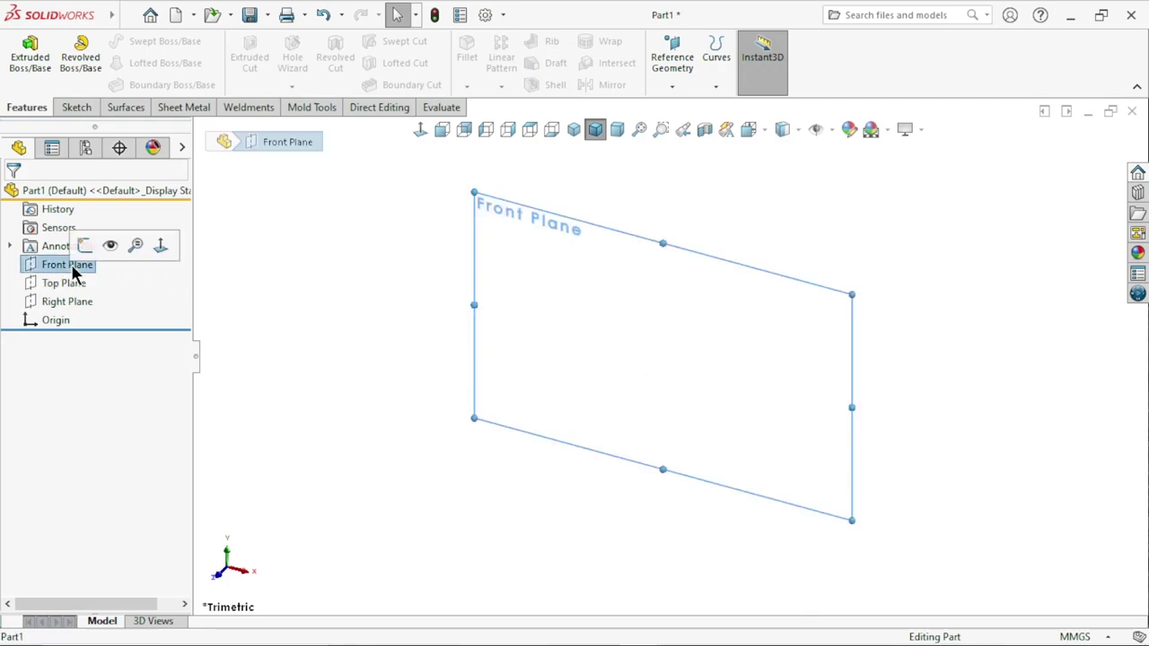
pyautogui.click(82, 245)
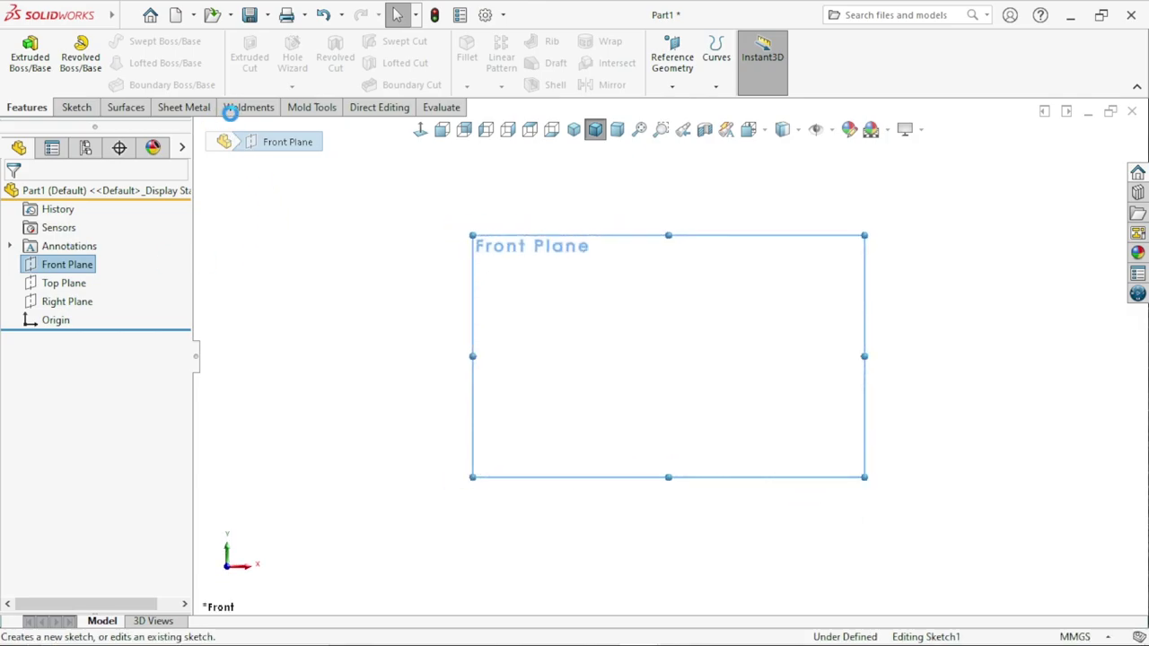
pyautogui.click(127, 42)
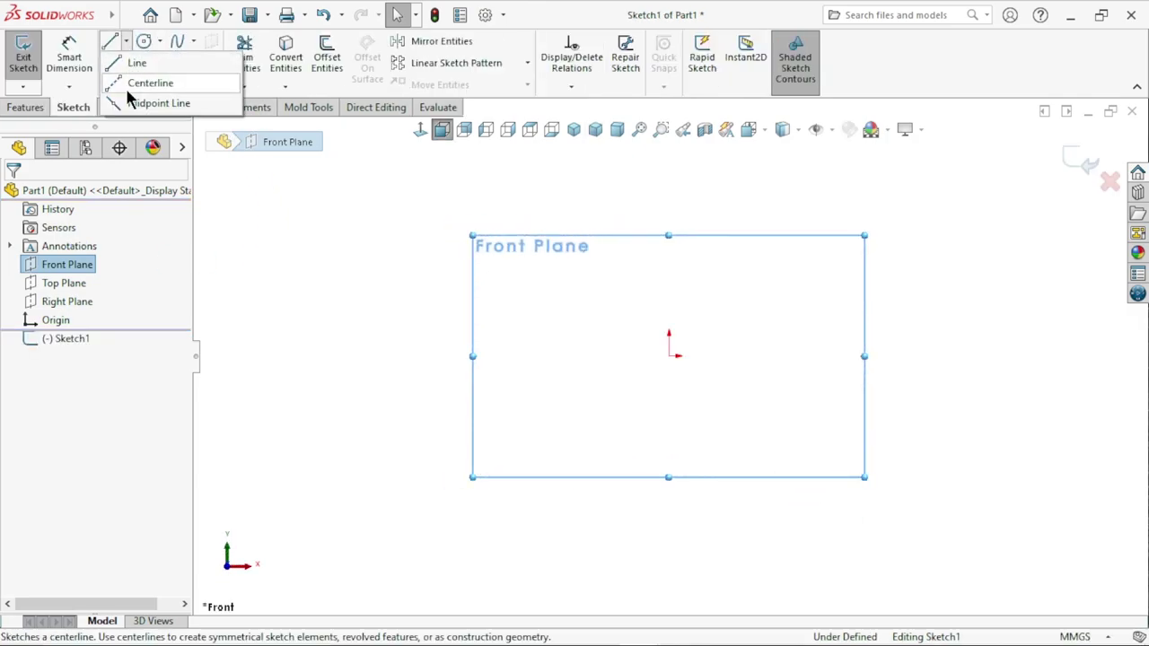
# Draw a midpoint centerline from the origin, extending horizontally about 236 mm in total.
pyautogui.click(135, 81)
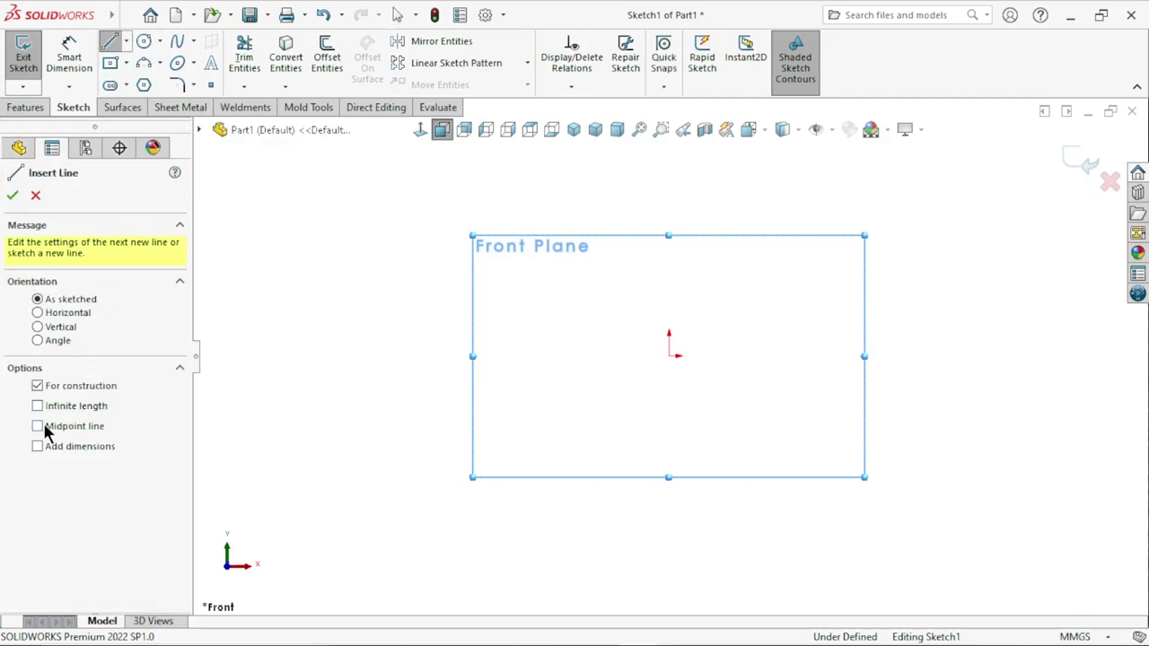
pyautogui.click(42, 425)
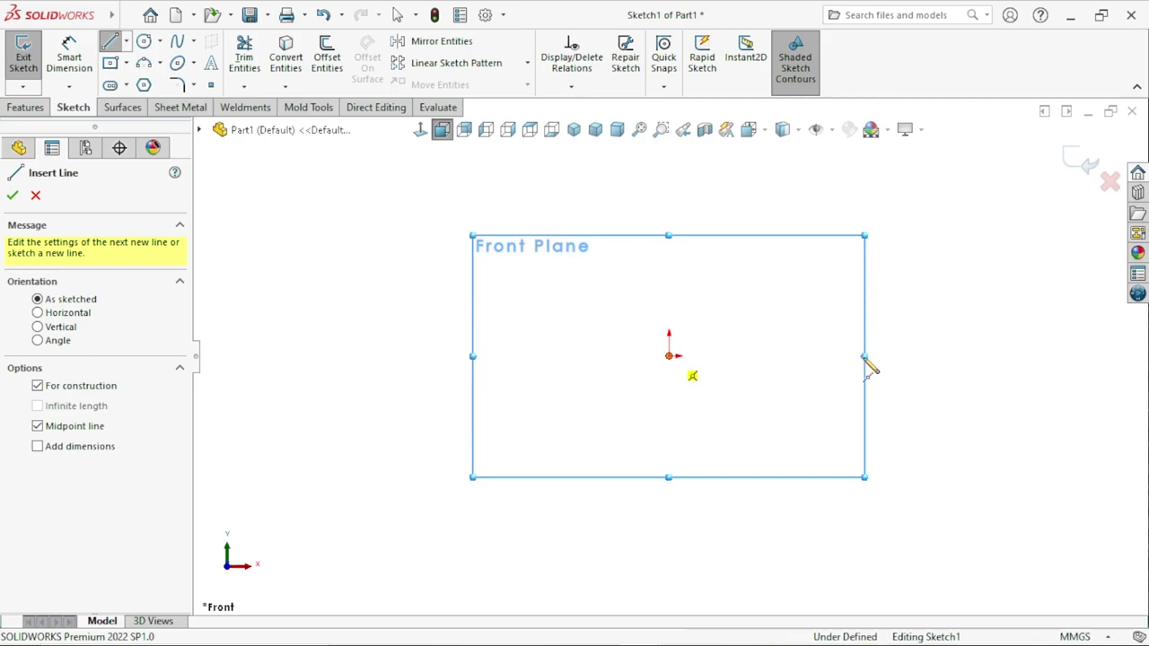
pyautogui.click(929, 358)
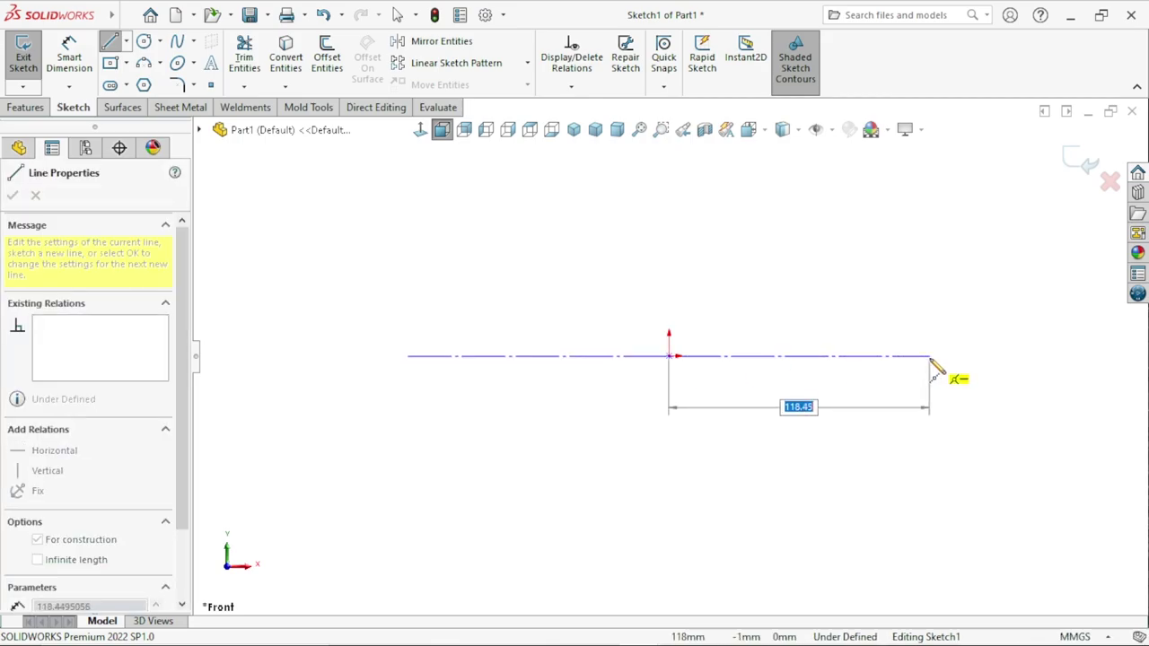
pyautogui.press('Return')
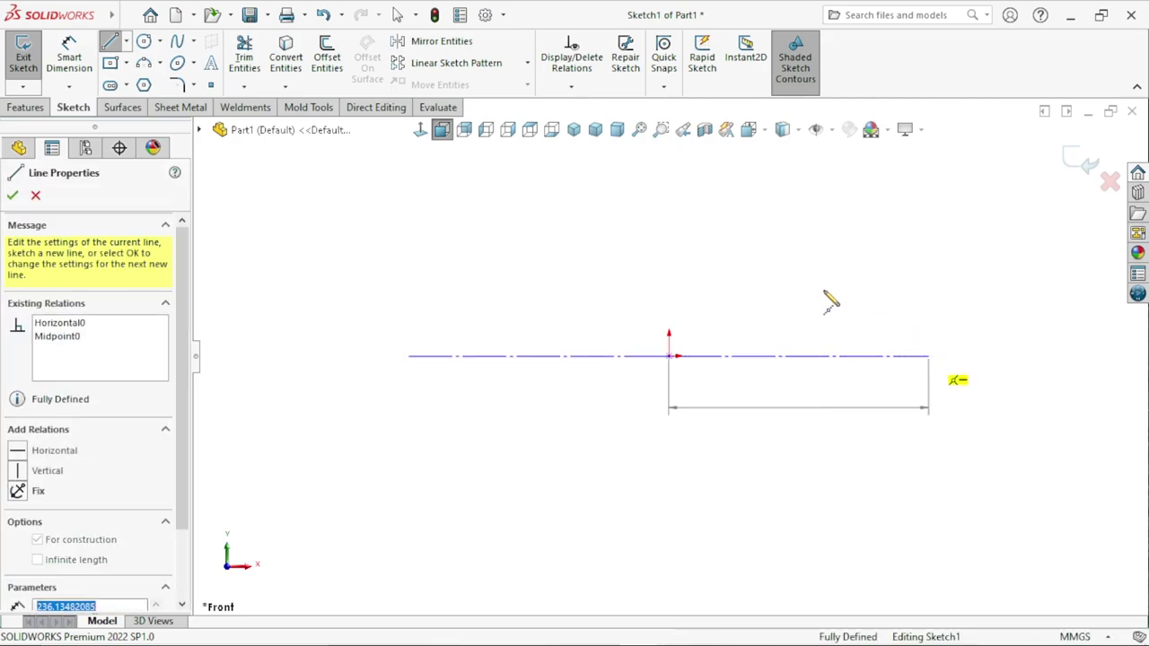
pyautogui.rightClick(794, 277)
pyautogui.click(821, 289)
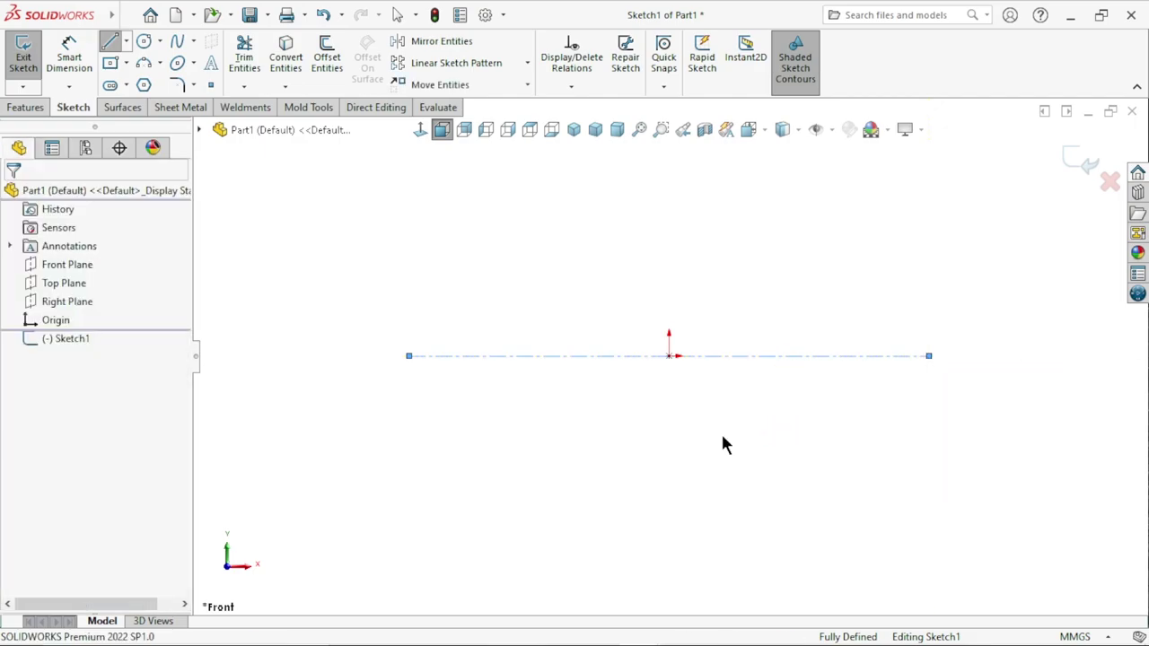
pyautogui.scroll(3, 682, 358)
pyautogui.scroll(-4, 665, 363)
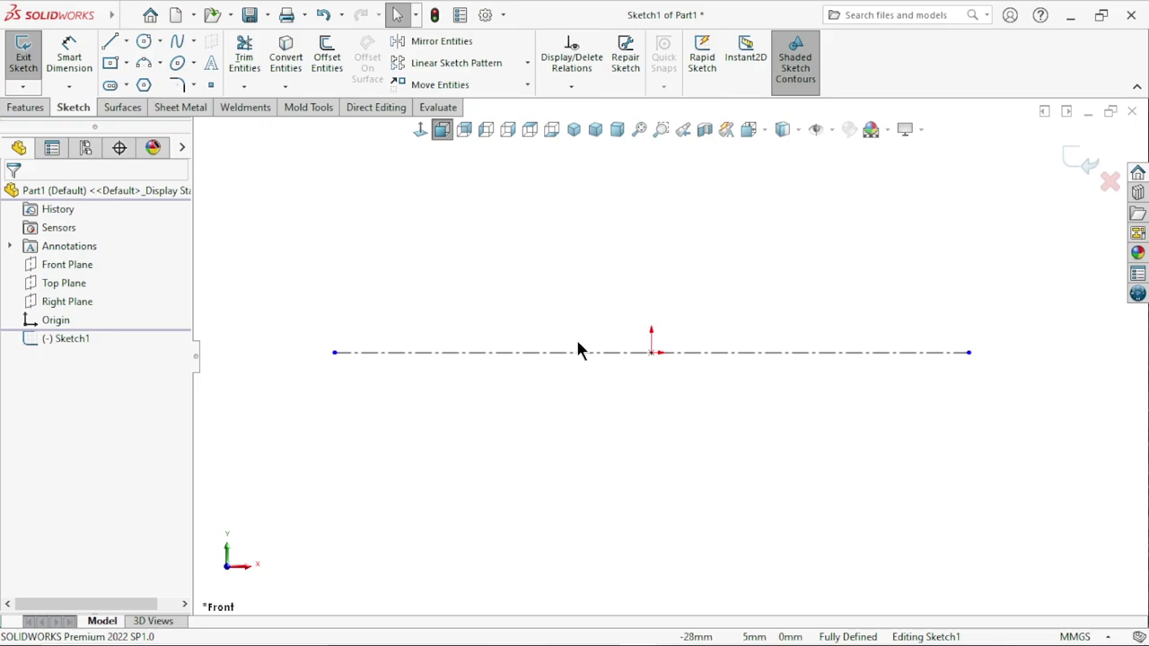
pyautogui.click(529, 362)
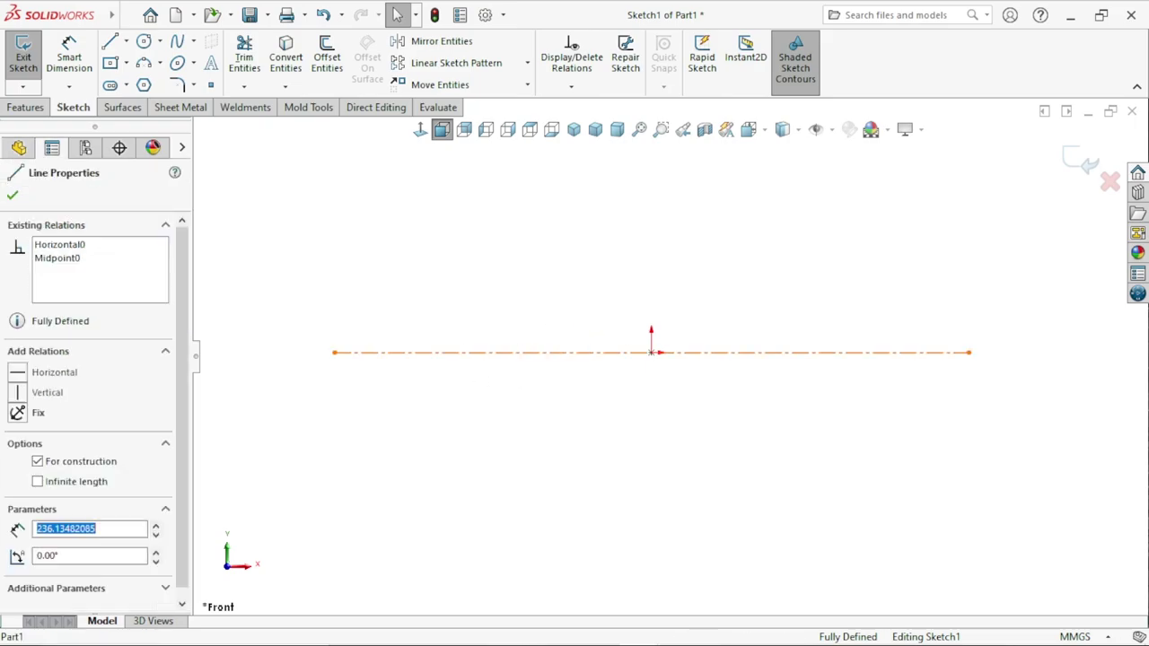
pyautogui.click(388, 414)
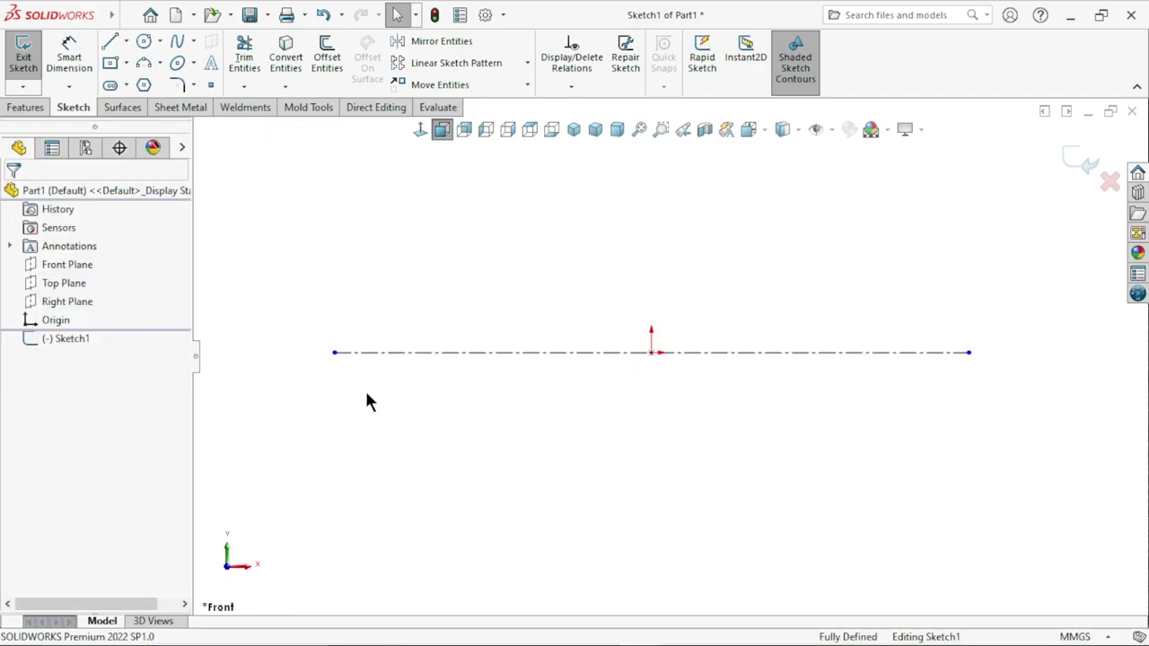
pyautogui.click(109, 42)
# Sketch the left part of the profile: head ledge, raised flange and shoulder step.
pyautogui.scroll(3, 482, 366)
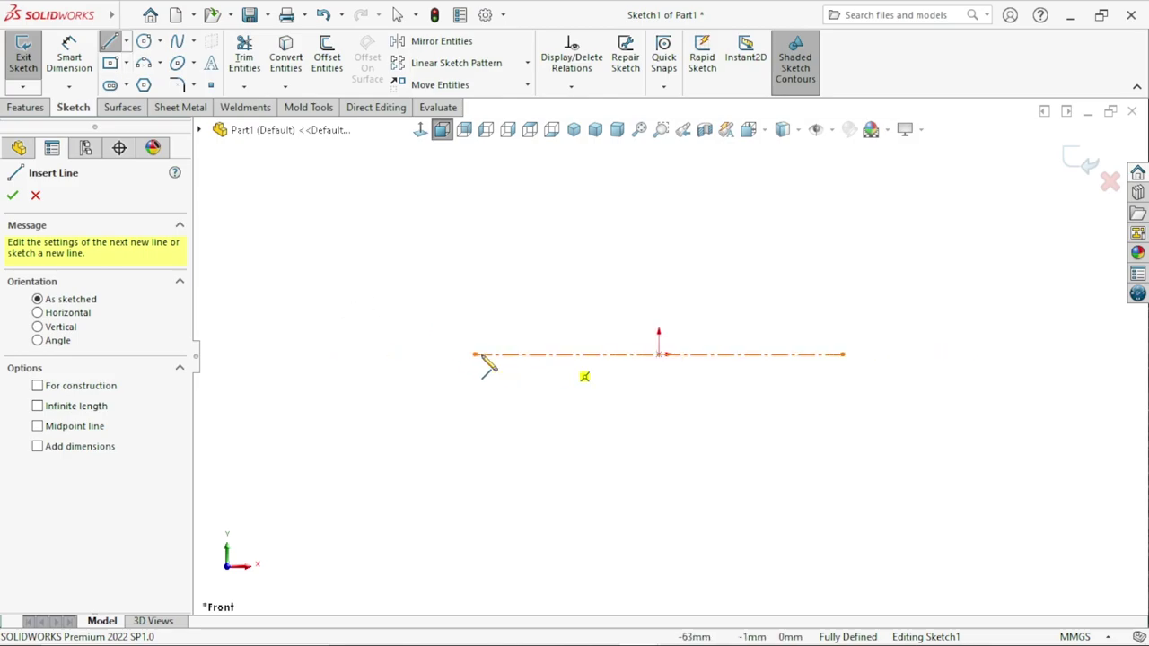
pyautogui.scroll(-1, 698, 269)
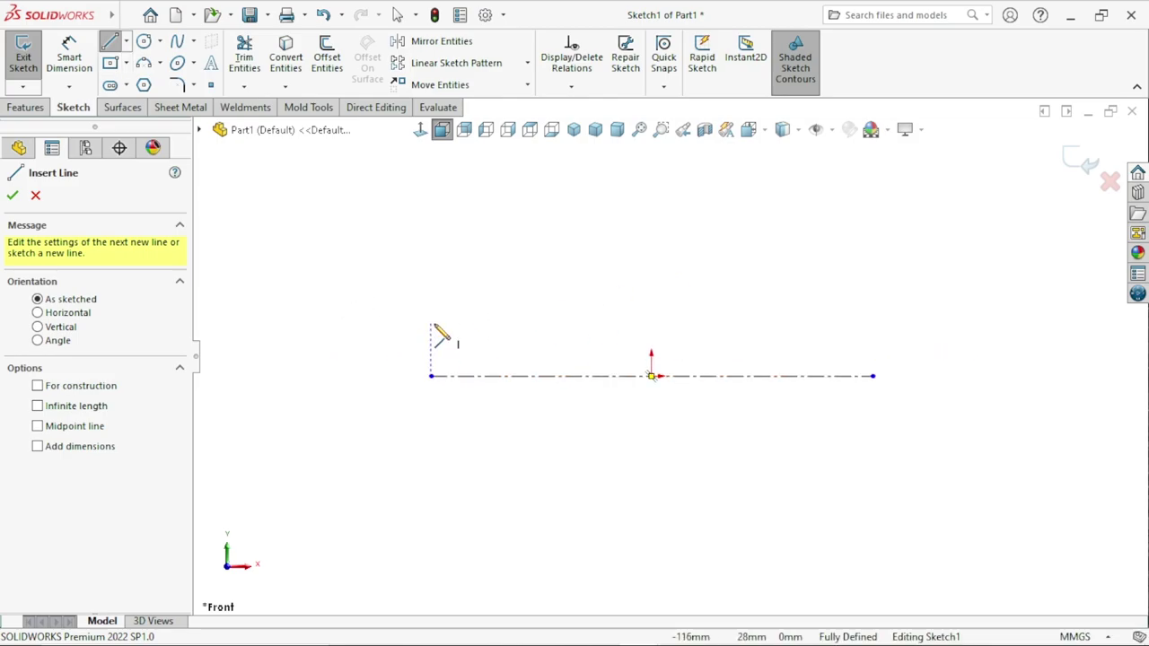
pyautogui.click(430, 324)
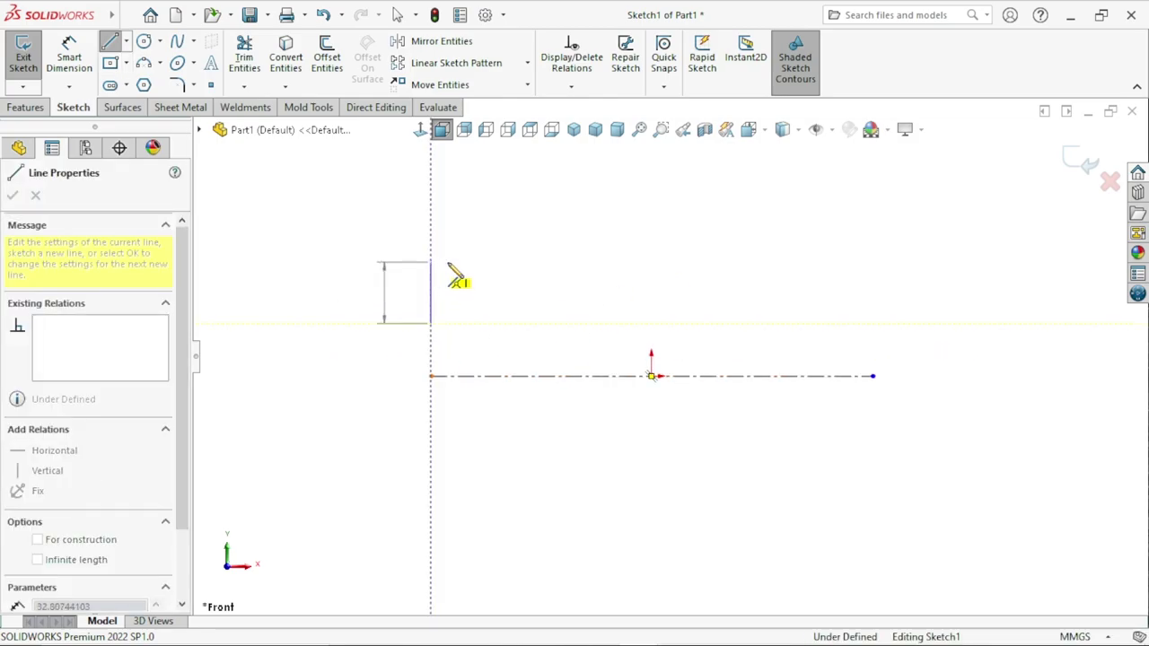
pyautogui.click(433, 262)
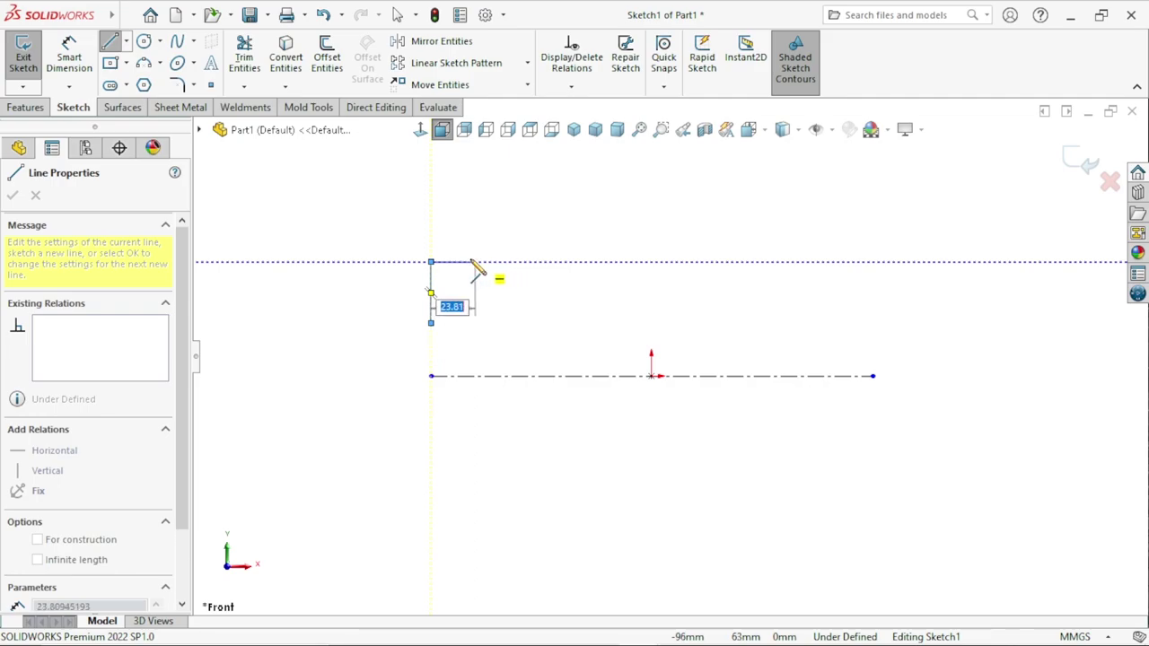
pyautogui.click(469, 262)
pyautogui.click(469, 224)
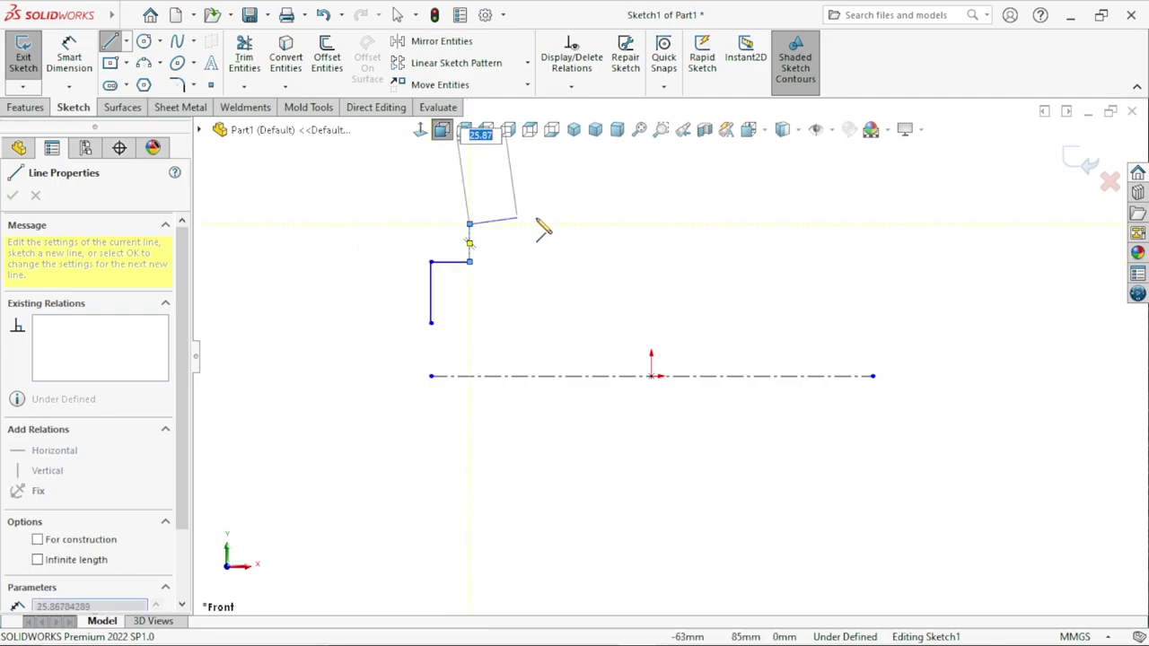
pyautogui.click(518, 223)
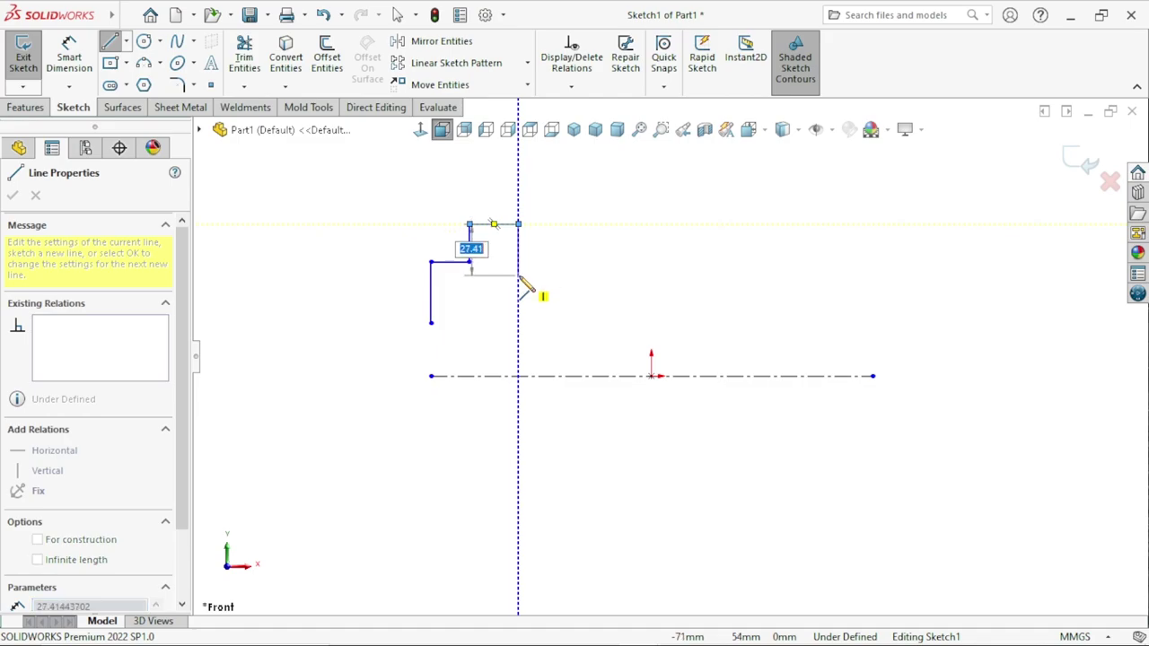
pyautogui.click(518, 275)
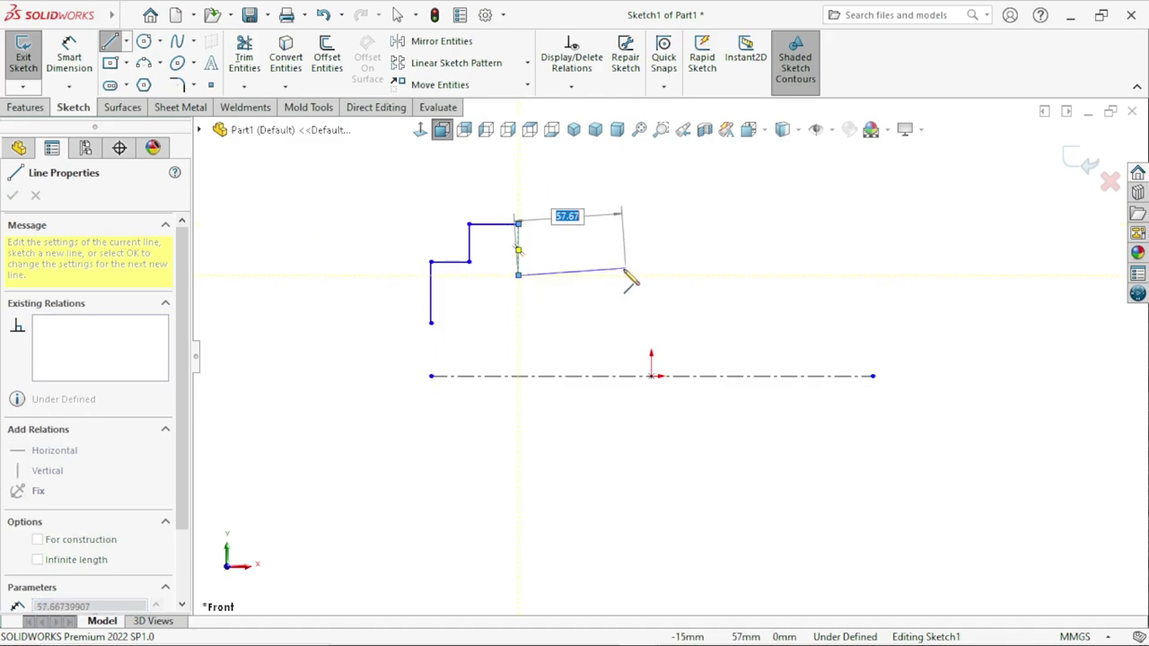
pyautogui.click(583, 275)
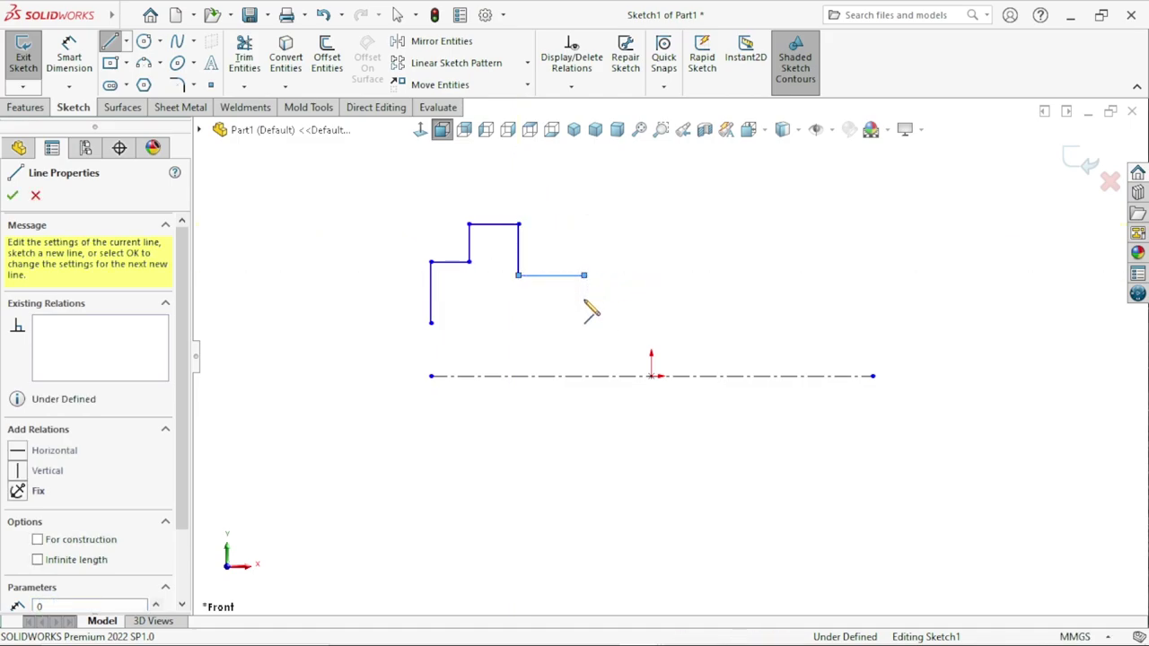
# Continue the profile with the long body edge, barb ridge, tapered end and closing bottom line.
pyautogui.click(583, 306)
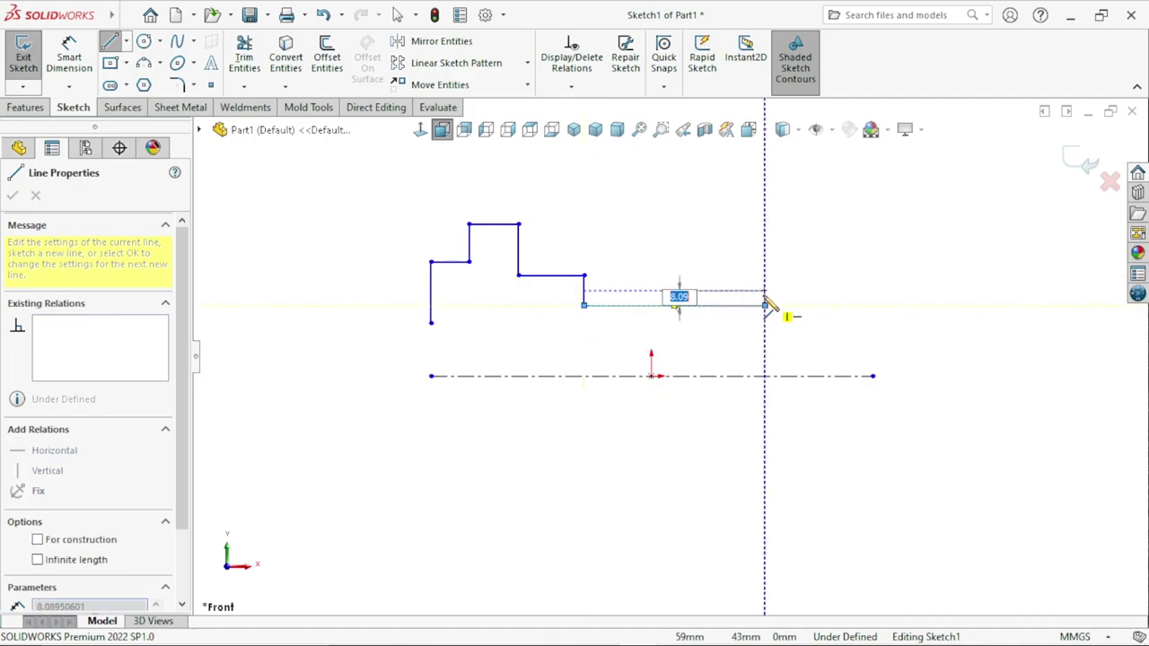
pyautogui.click(764, 306)
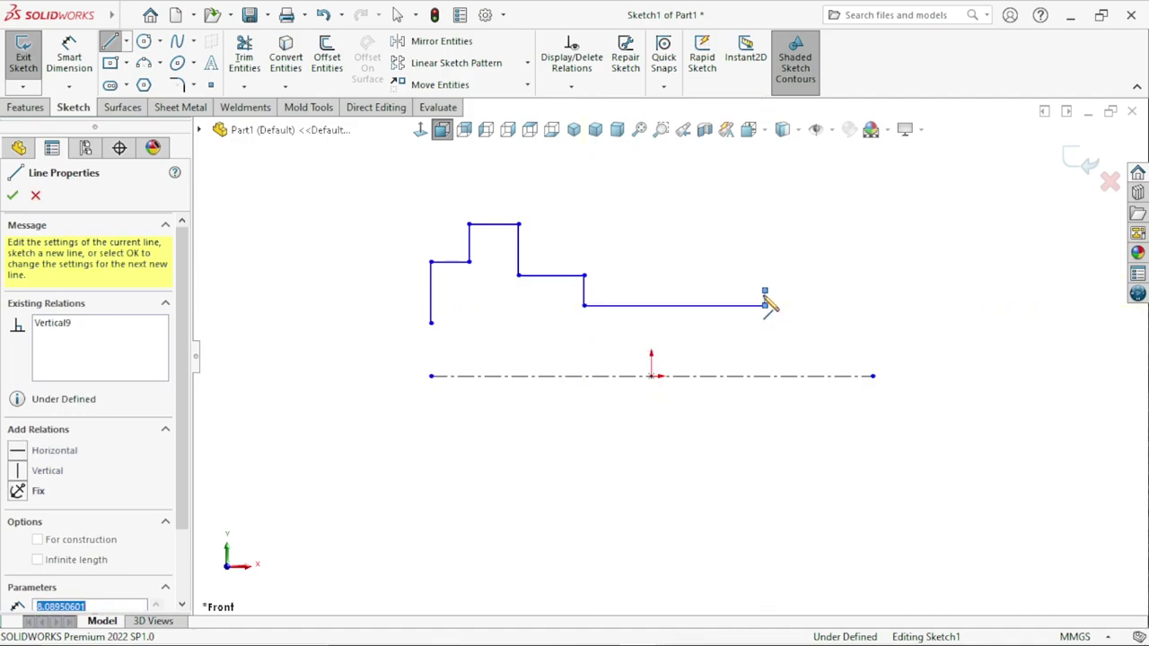
pyautogui.click(819, 291)
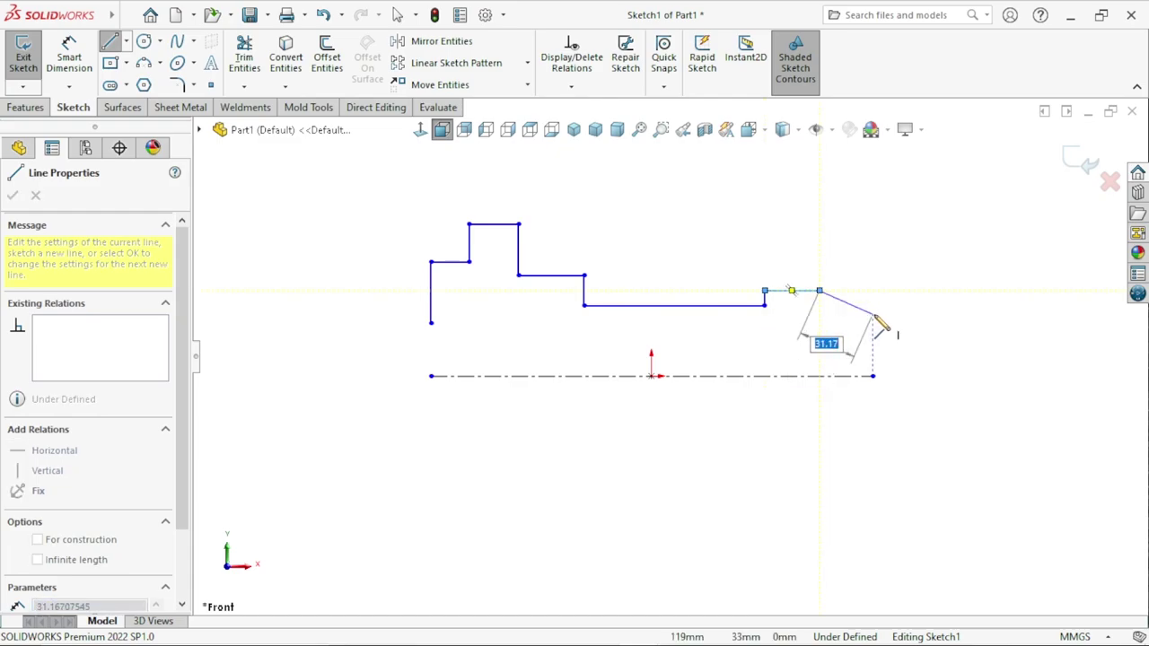
pyautogui.click(872, 313)
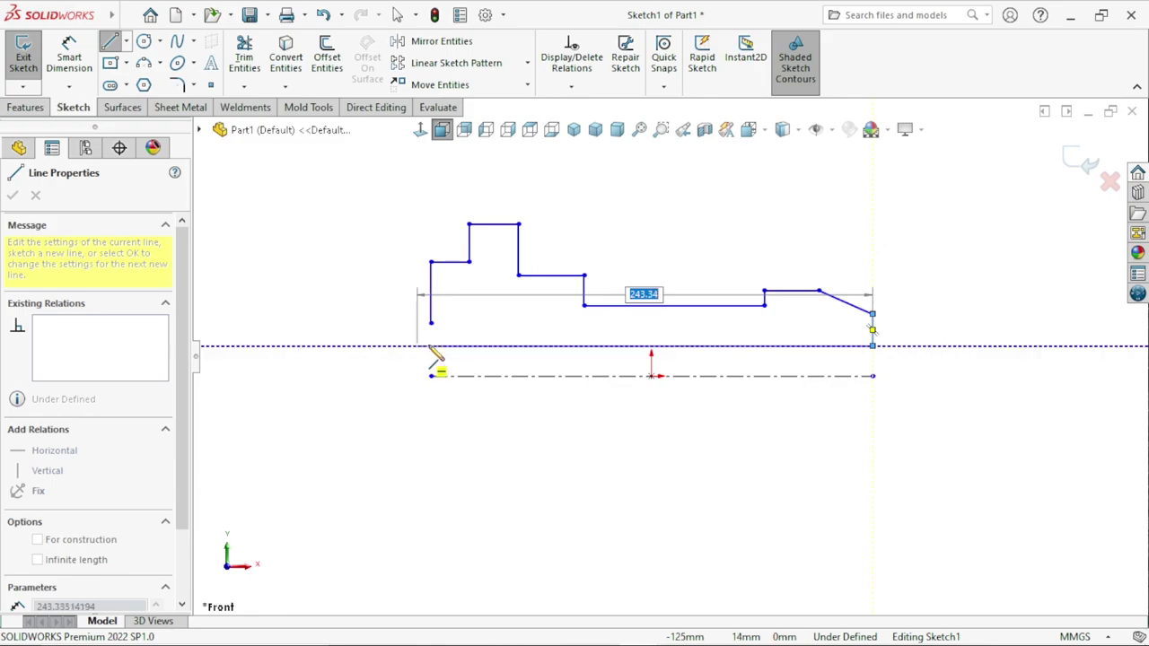
pyautogui.click(432, 347)
pyautogui.rightClick(599, 229)
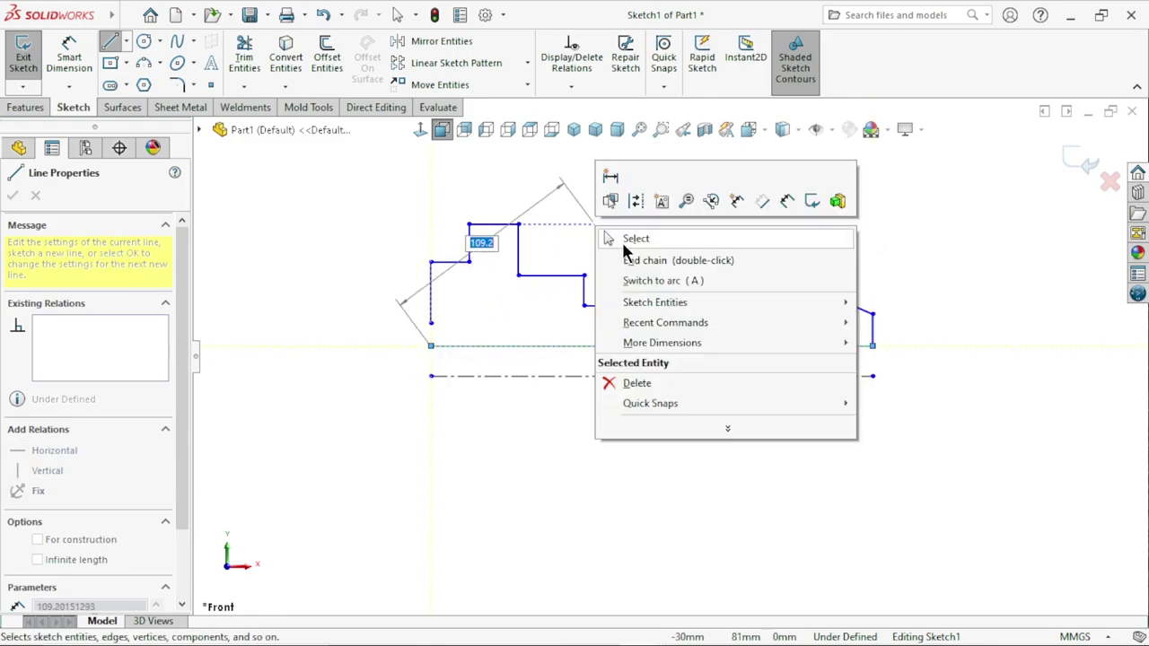
pyautogui.click(621, 237)
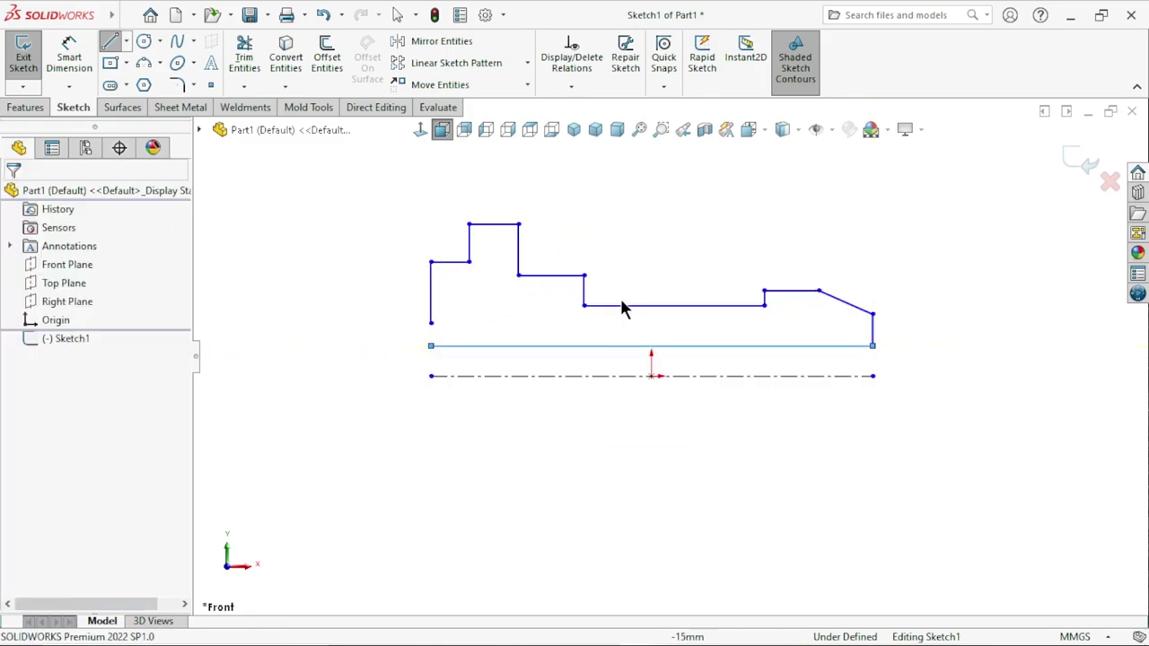
# Make the loose bottom-left endpoints coincident to close the profile corner.
pyautogui.click(431, 346)
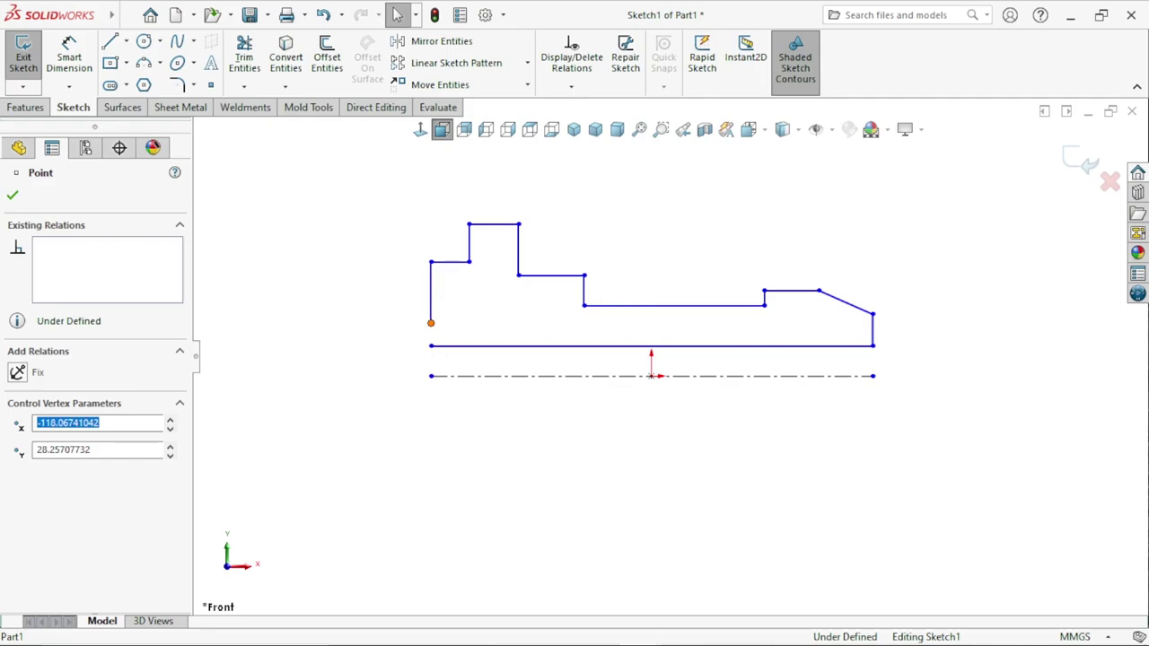
pyautogui.keyDown('ctrl'); pyautogui.click(431, 323); pyautogui.keyUp('ctrl')
pyautogui.click(540, 273)
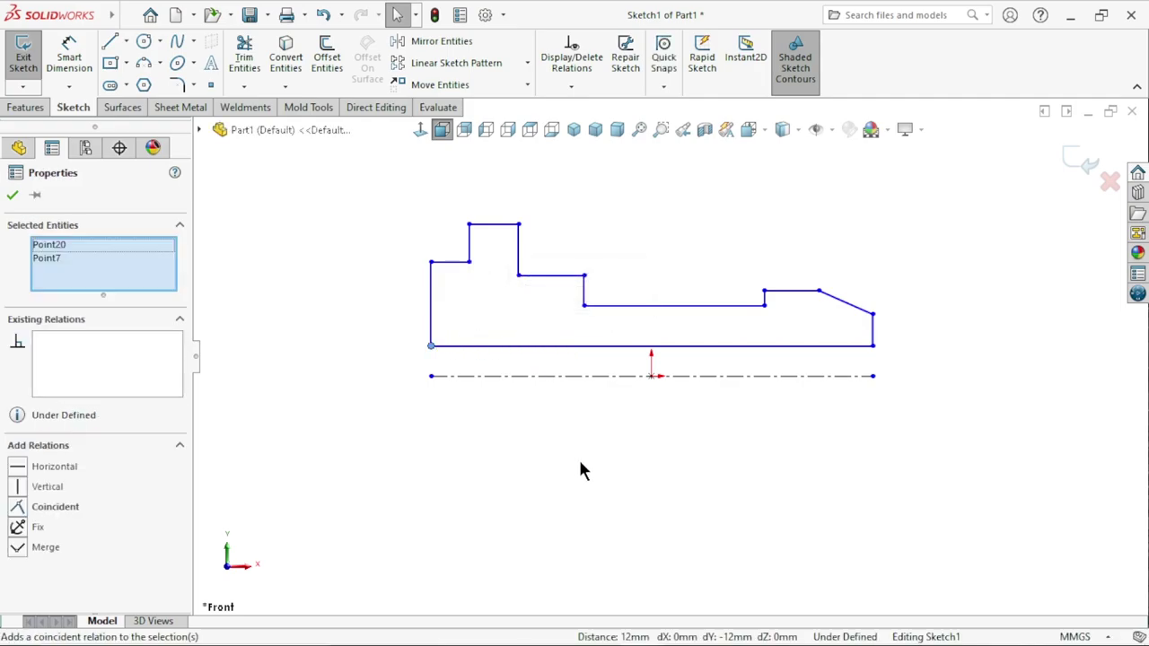
pyautogui.click(637, 357)
# Make the profile's left and right edges coincident with the centreline's two endpoints.
pyautogui.scroll(1, 619, 359)
pyautogui.scroll(-2, 690, 341)
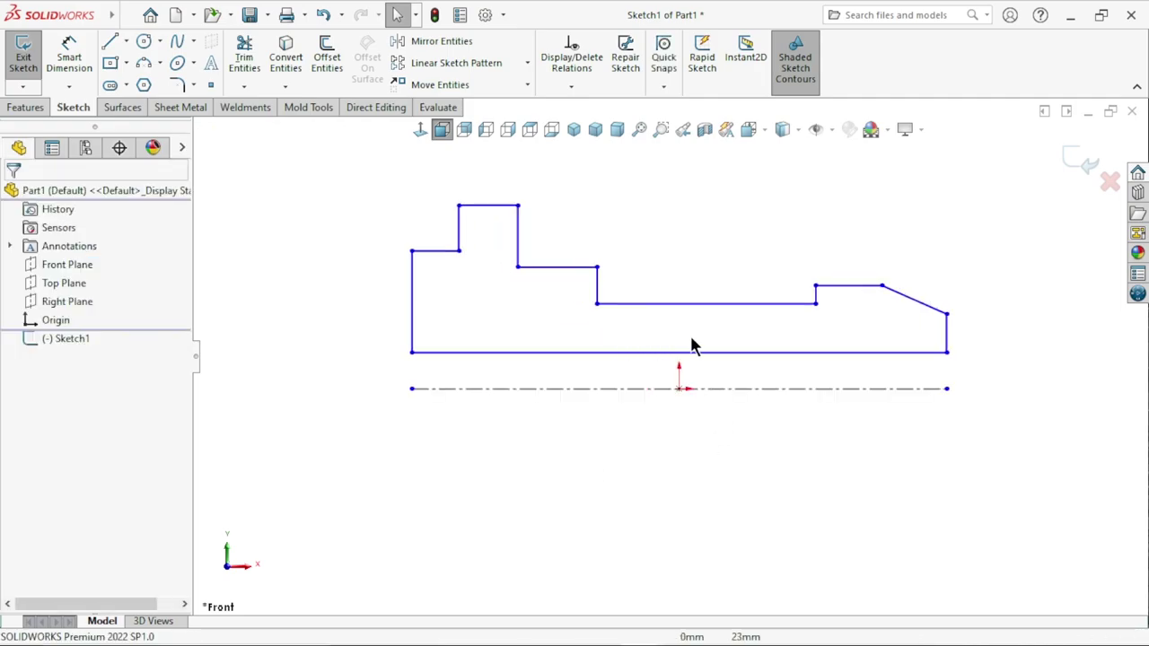
pyautogui.scroll(1, 790, 395)
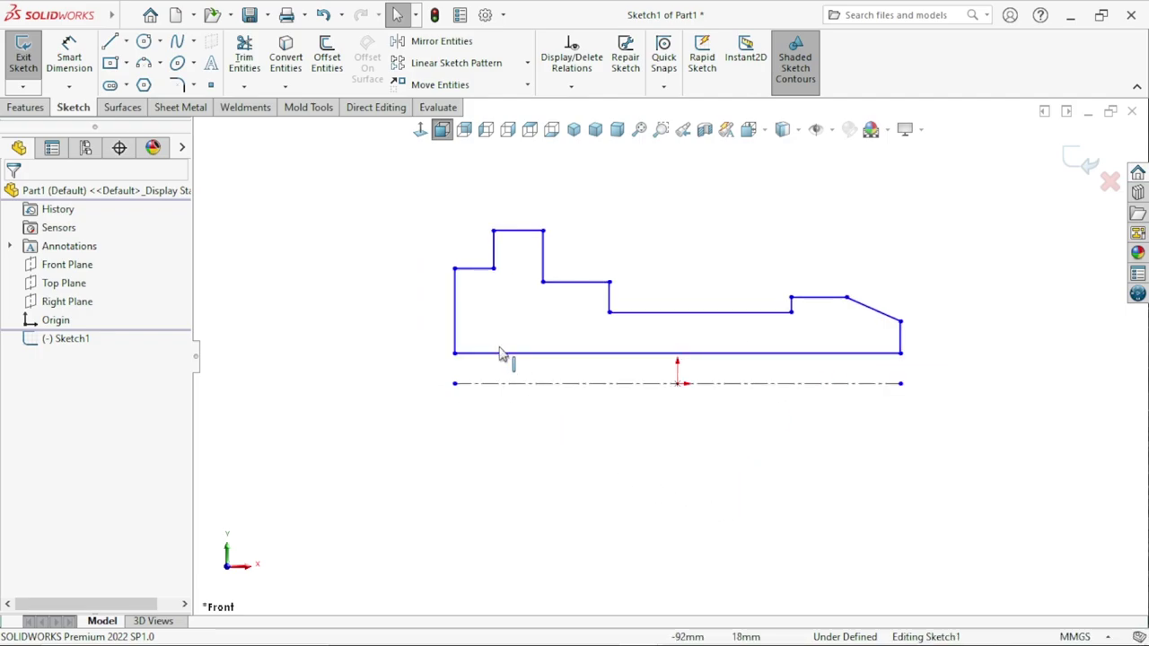
pyautogui.click(456, 327)
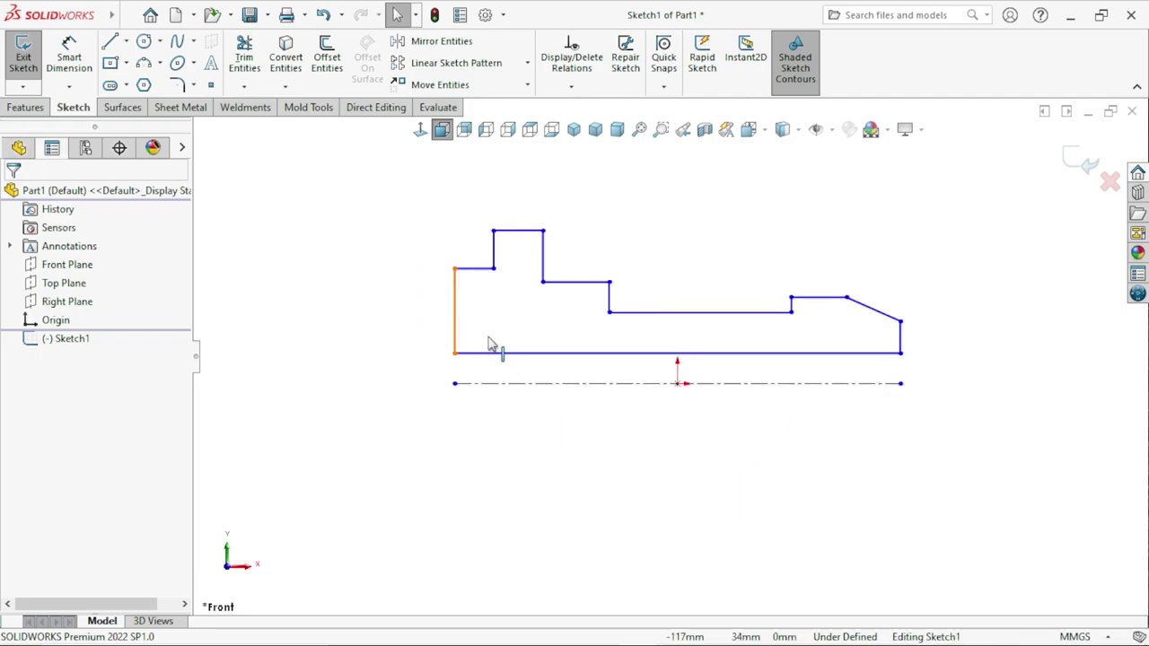
pyautogui.click(454, 383)
pyautogui.keyDown('ctrl'); pyautogui.click(448, 383); pyautogui.keyUp('ctrl')
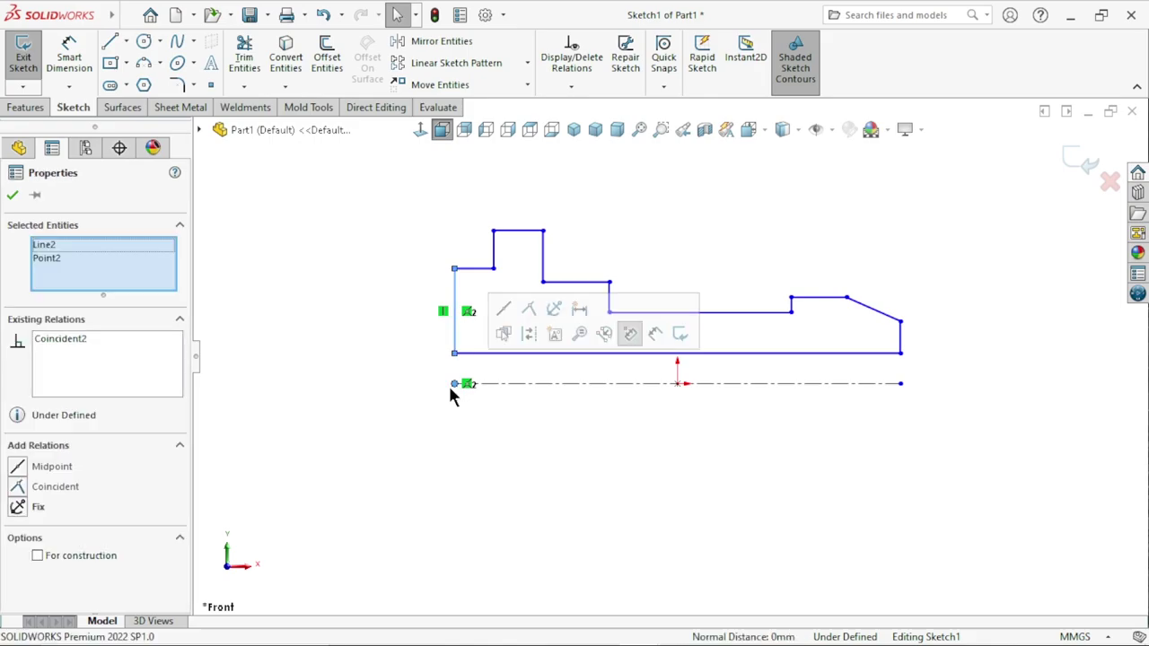
pyautogui.click(528, 310)
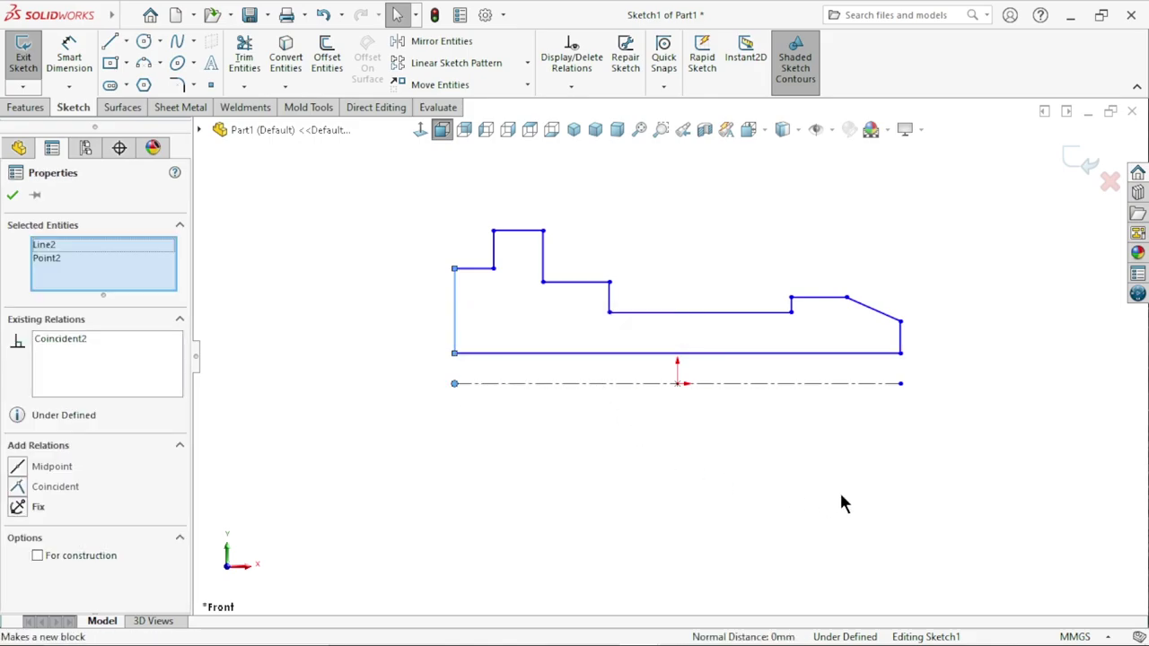
pyautogui.click(888, 474)
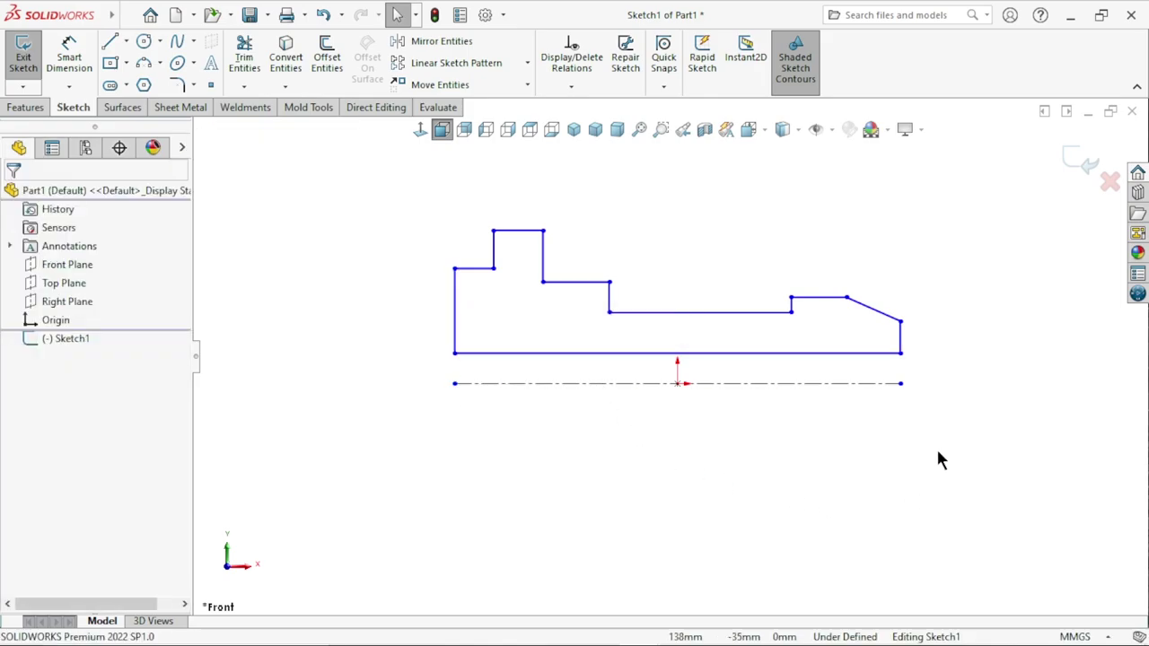
pyautogui.click(901, 341)
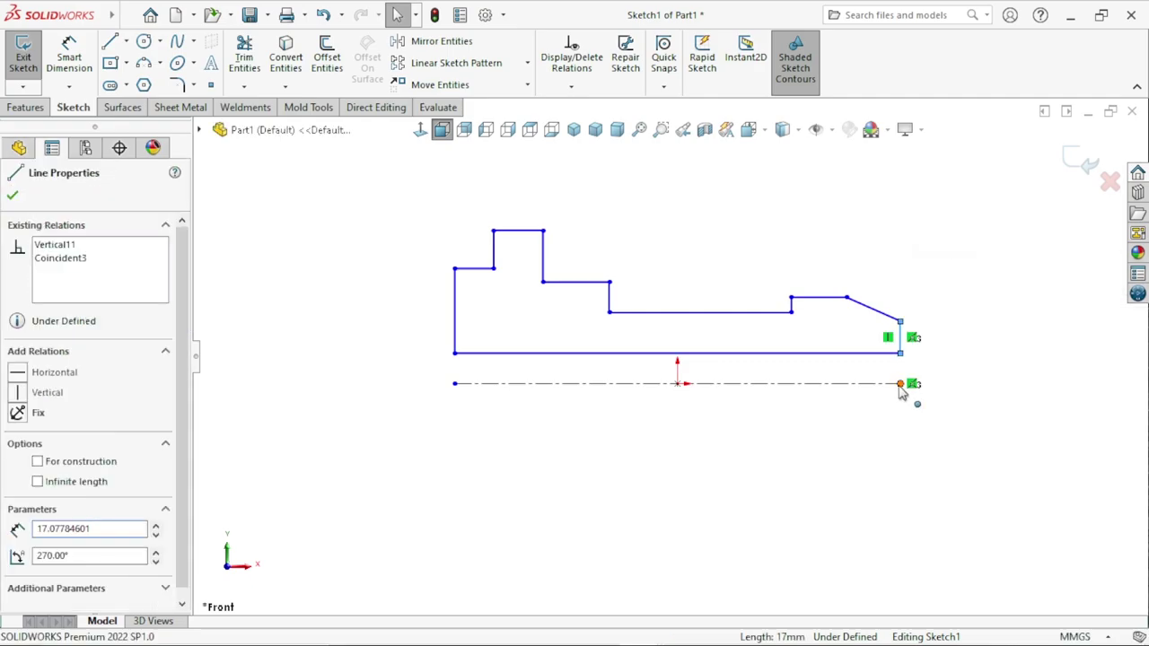
pyautogui.keyDown('ctrl'); pyautogui.click(902, 384); pyautogui.keyUp('ctrl')
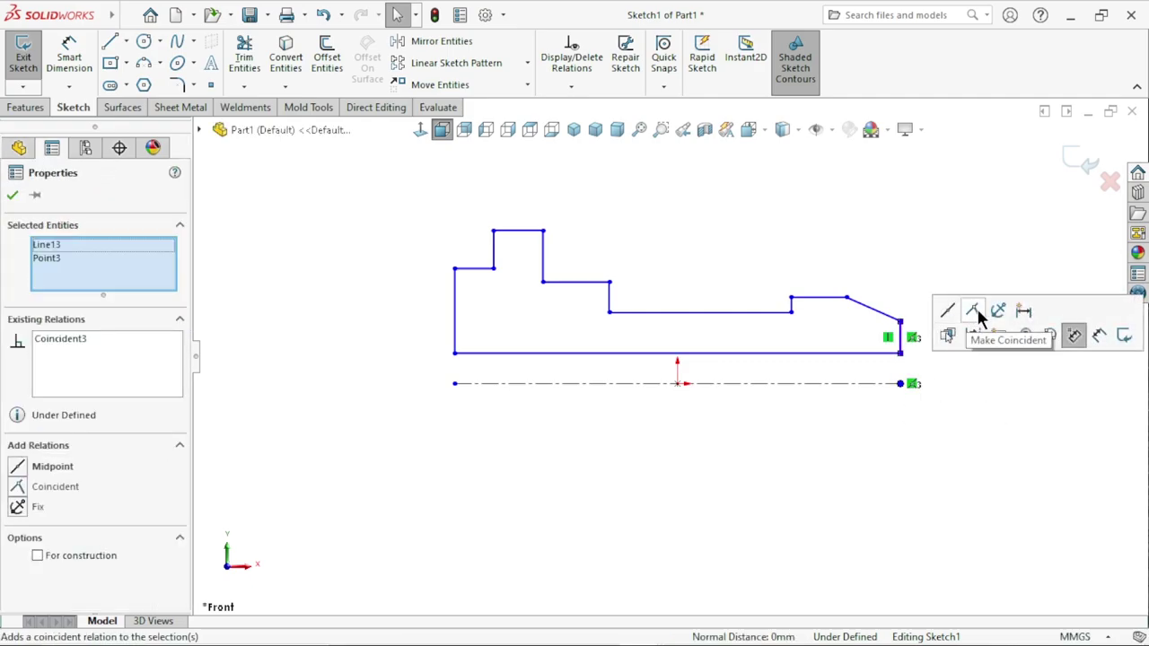
pyautogui.click(975, 308)
pyautogui.click(928, 466)
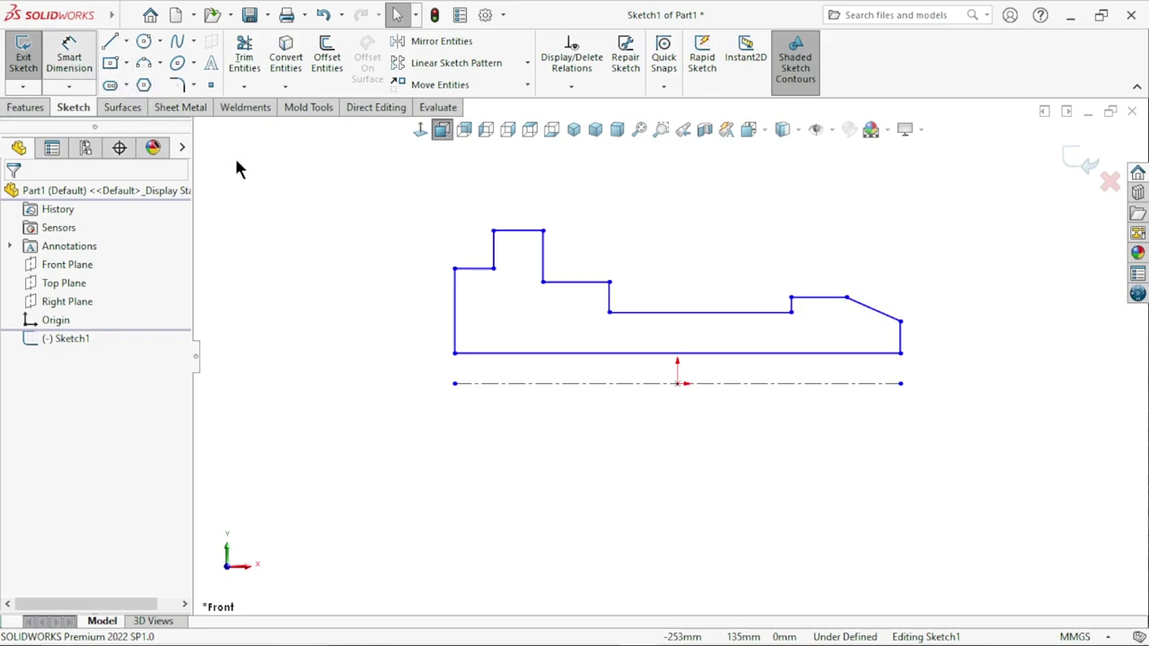
# Begin a Smart Dimension between the profile's bottom edge and the centreline.
pyautogui.click(68, 56)
pyautogui.scroll(3, 678, 386)
pyautogui.scroll(-3, 676, 375)
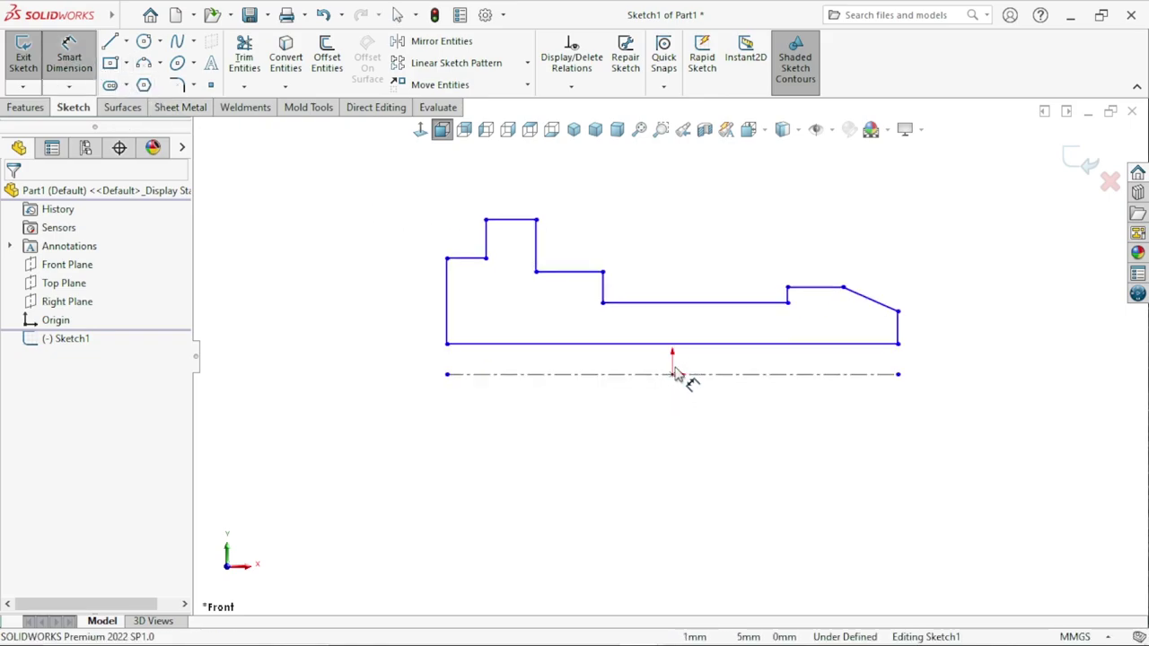
pyautogui.scroll(-2, 650, 368)
pyautogui.click(595, 338)
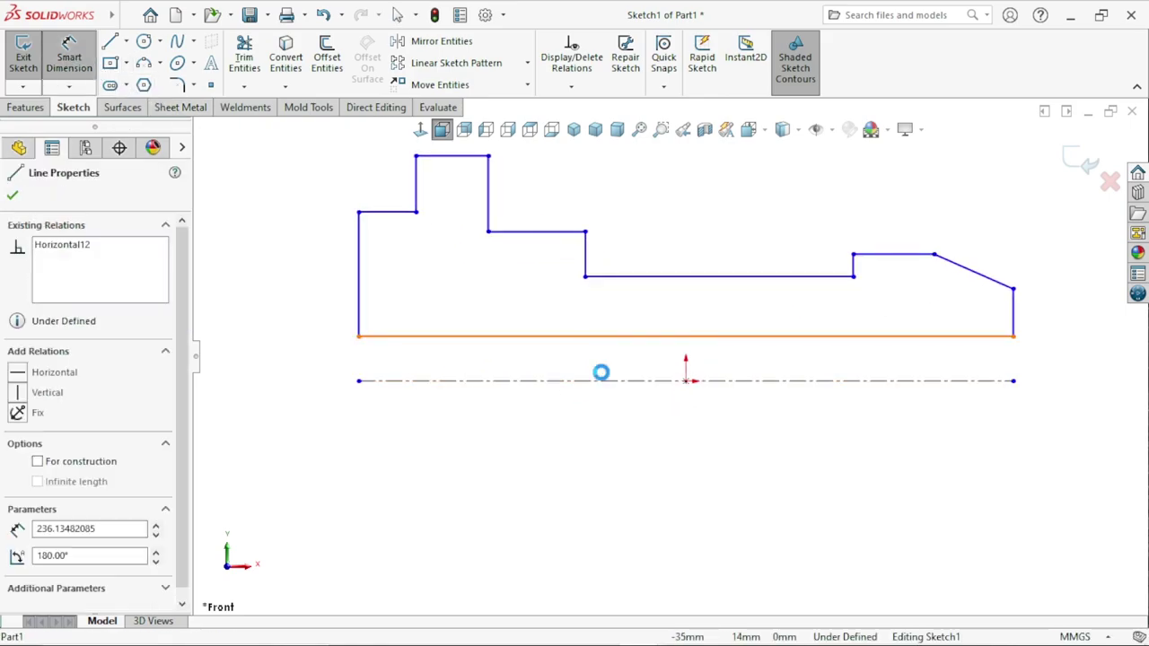
pyautogui.click(609, 382)
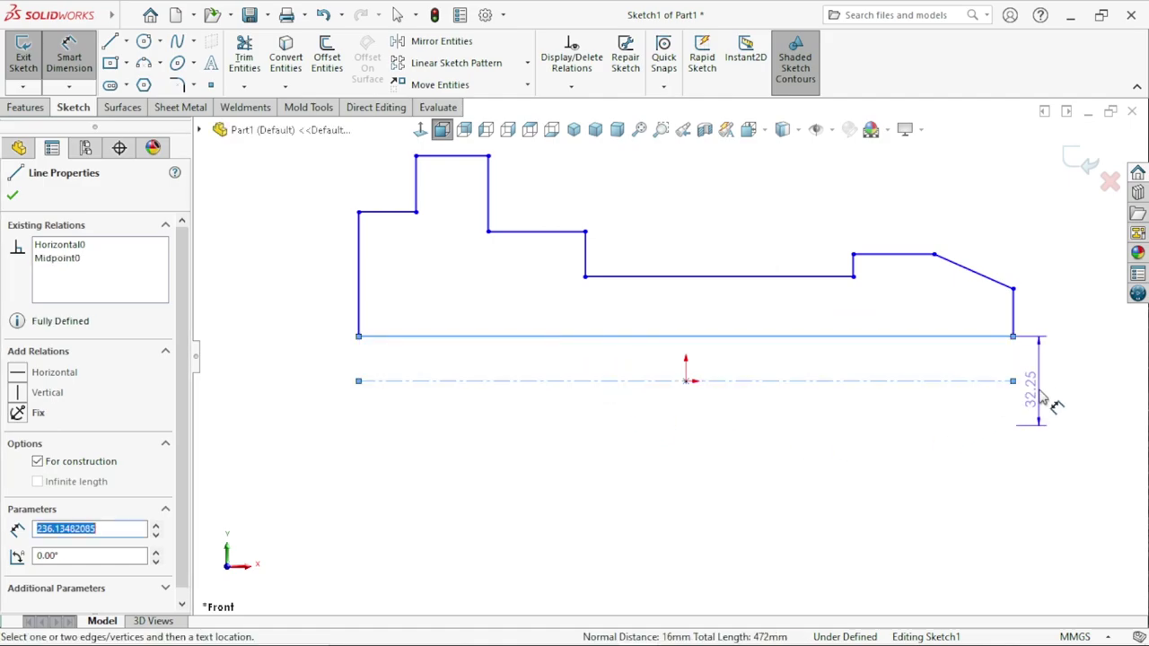
# Set the bottom edge's diameter about the centreline to 6.50.
pyautogui.click(1047, 406)
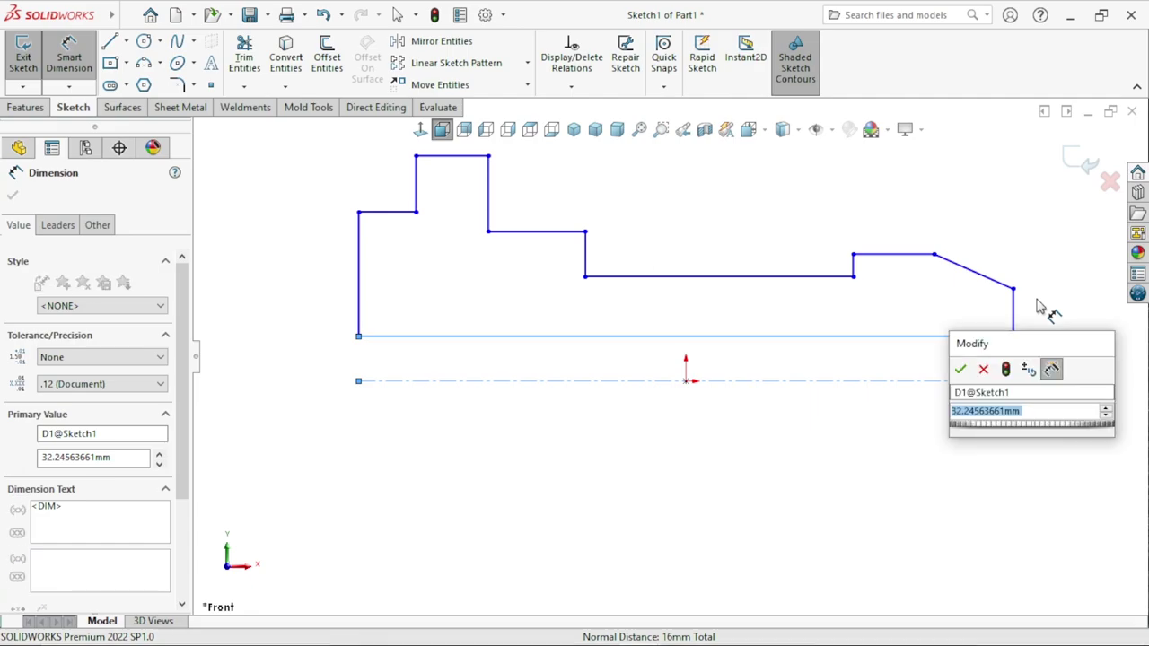
pyautogui.write('6.5')
pyautogui.press('Return')
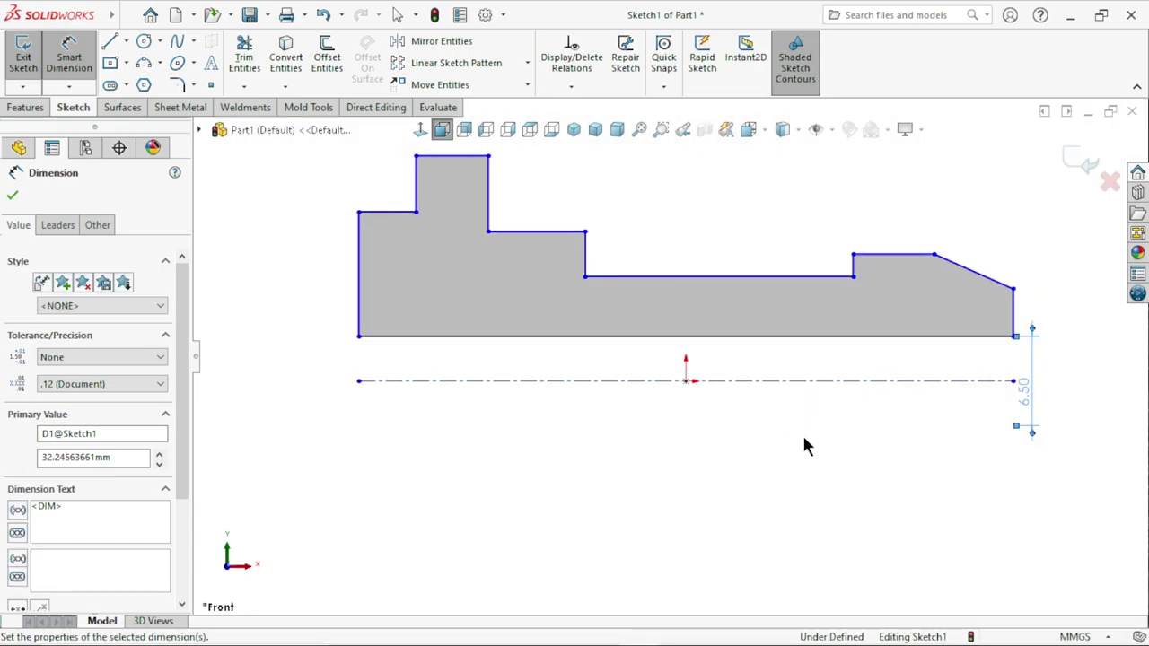
pyautogui.click(679, 505)
pyautogui.scroll(2, 709, 493)
pyautogui.scroll(-3, 684, 332)
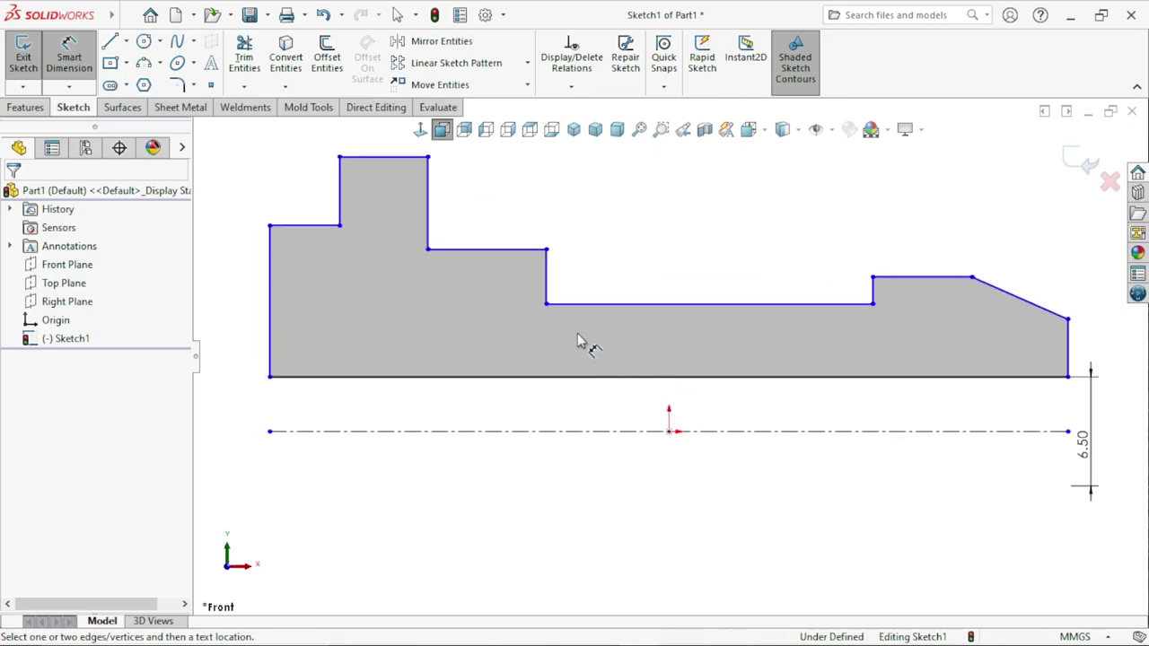
pyautogui.scroll(4, 557, 323)
pyautogui.scroll(-2, 501, 296)
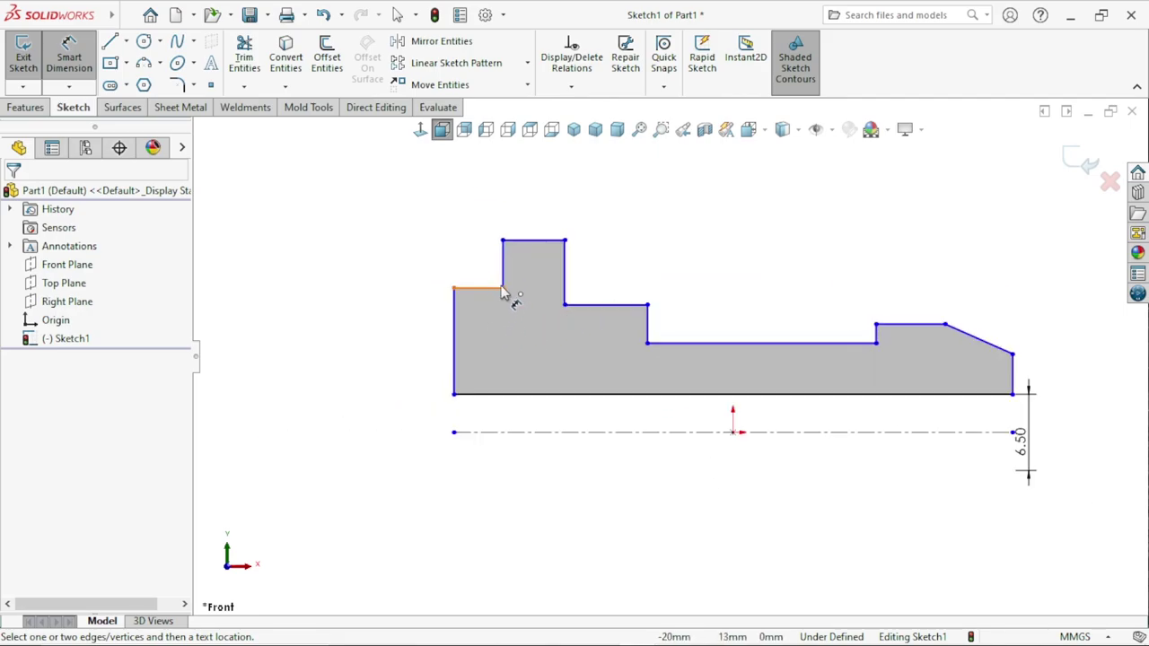
# Dimension the left ledge corner as a 12.70 diameter about the centreline.
pyautogui.click(503, 289)
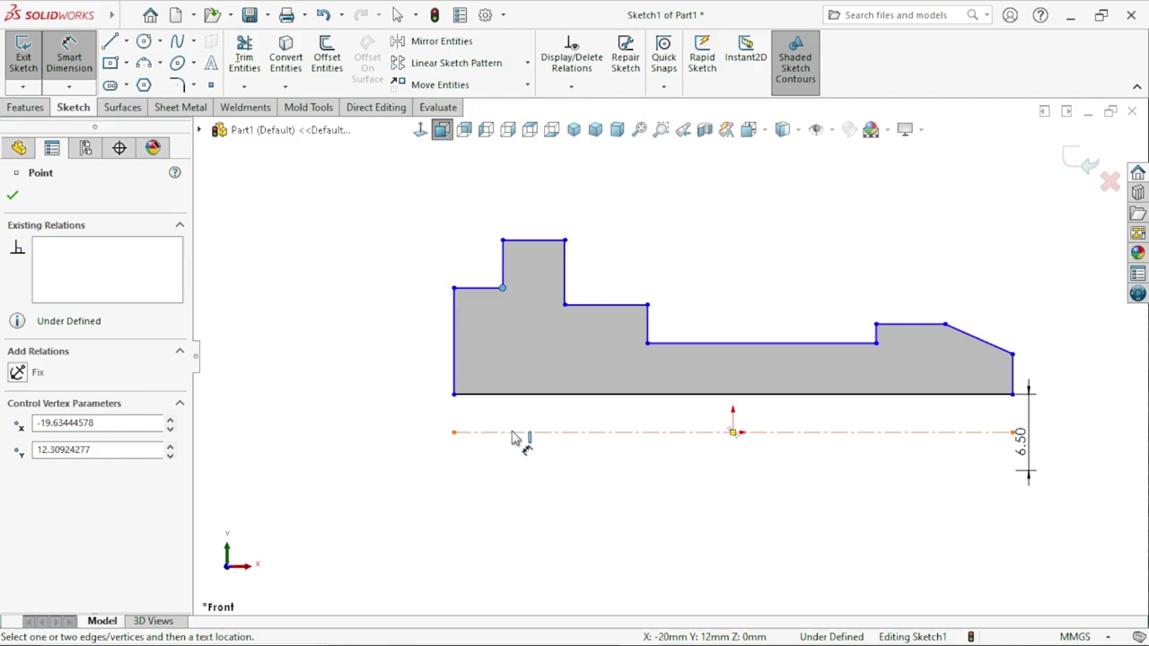
pyautogui.click(514, 433)
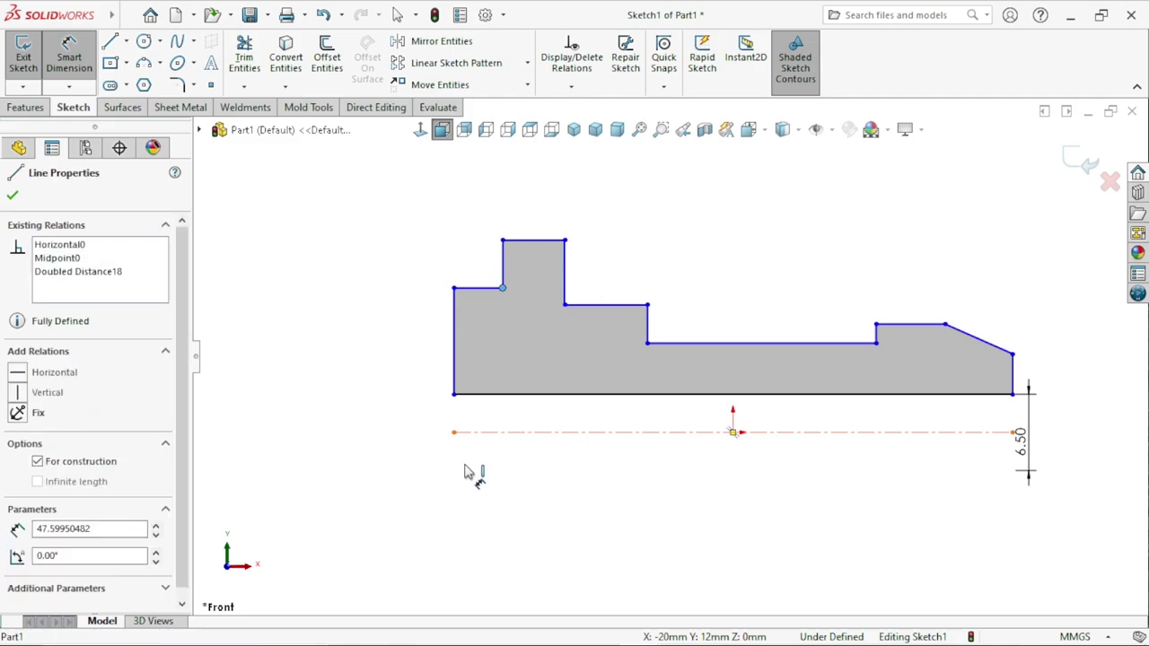
pyautogui.click(384, 447)
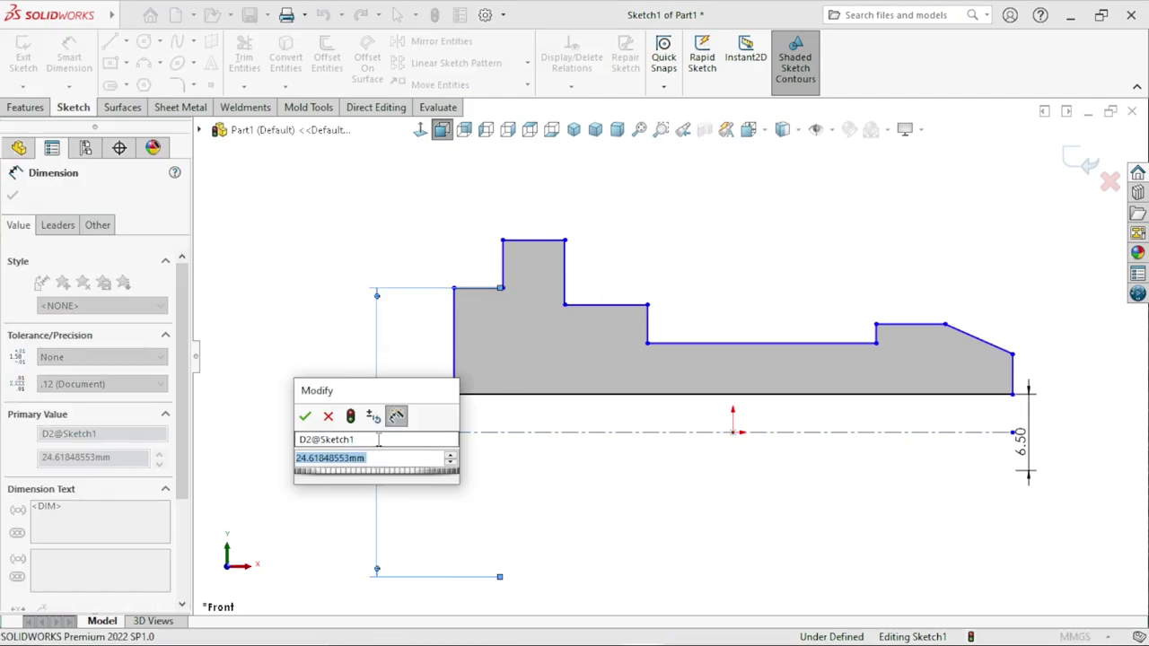
pyautogui.write('12.7')
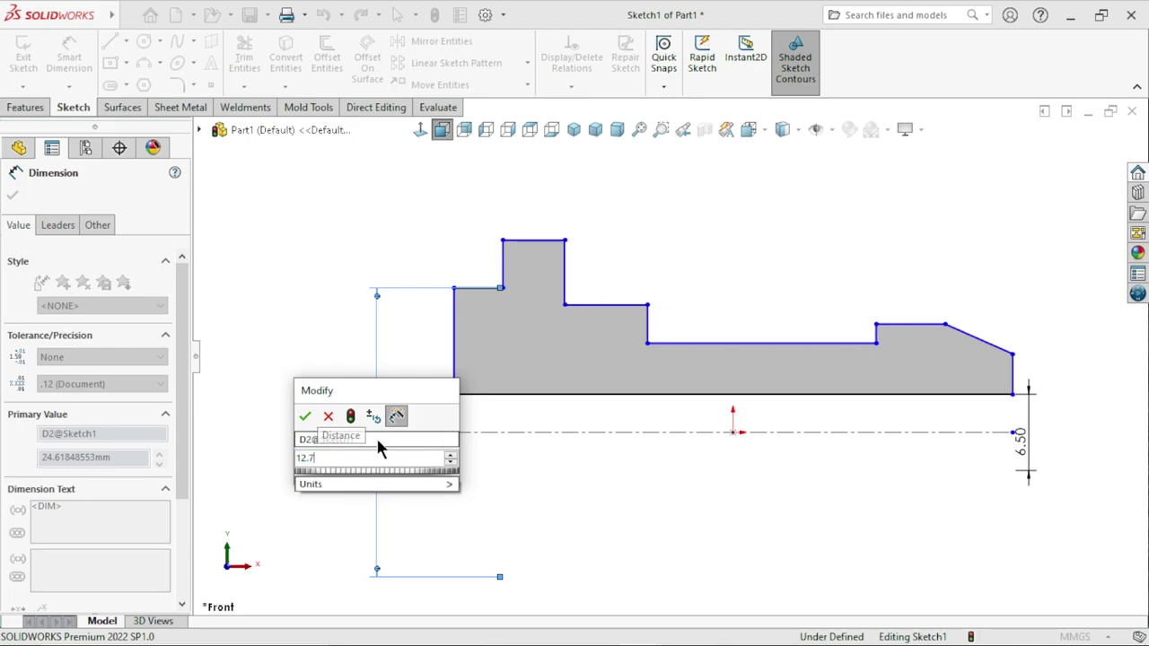
pyautogui.press('Return')
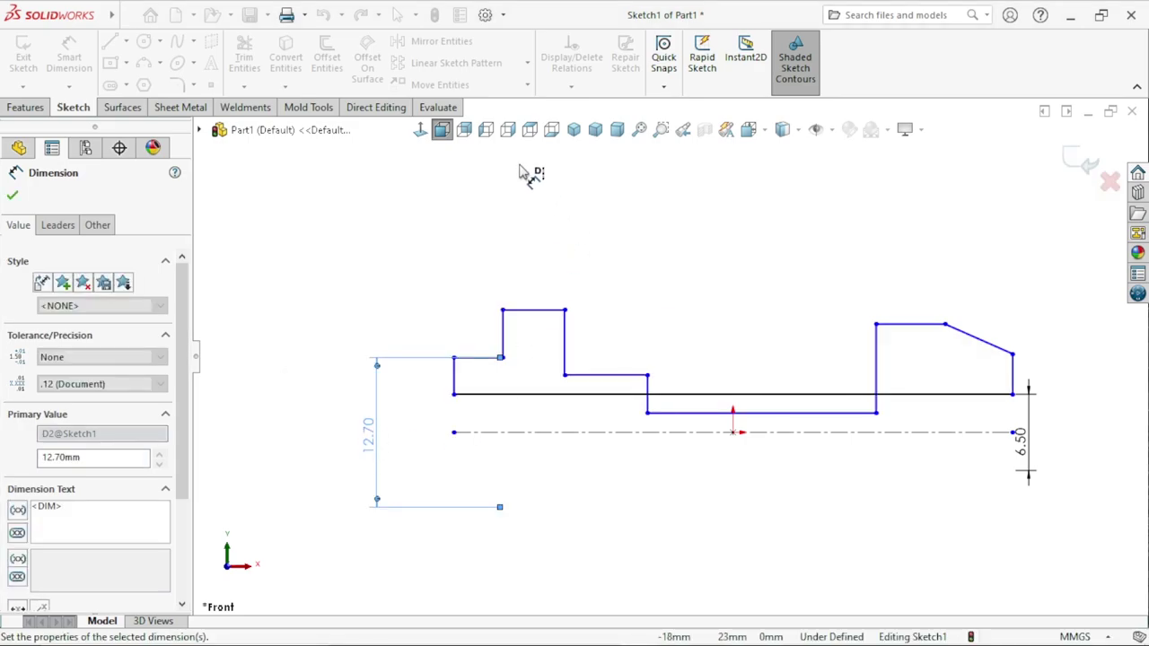
pyautogui.scroll(-3, 650, 449)
pyautogui.scroll(2, 667, 413)
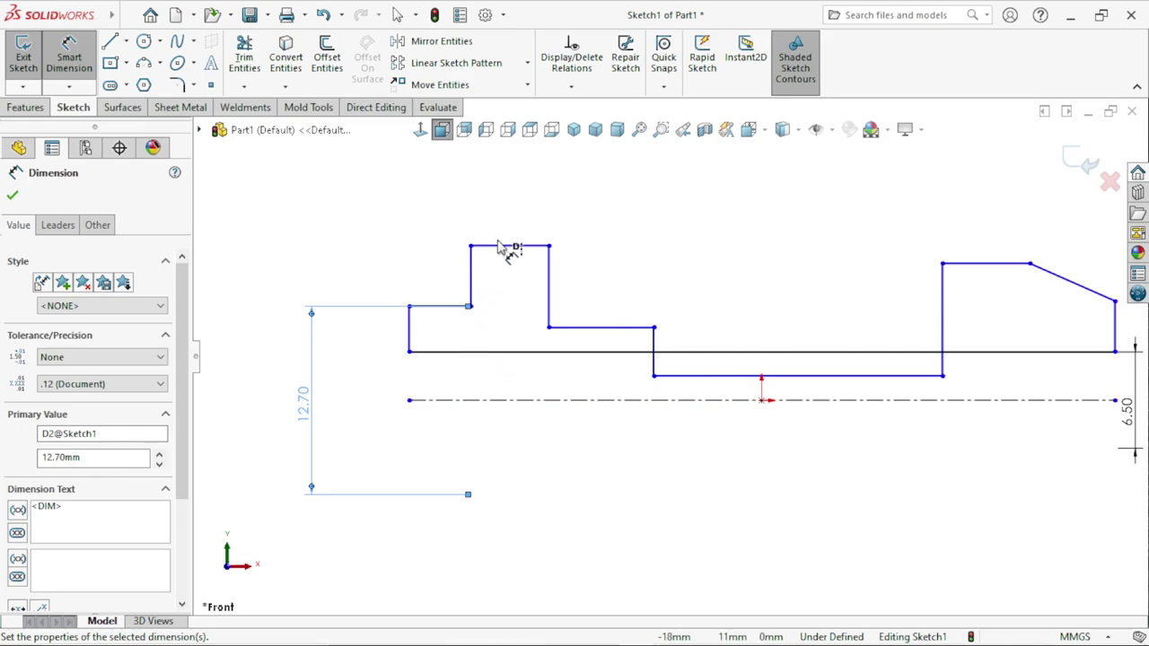
# Dimension the top step as a 14.00 diameter.
pyautogui.click(507, 248)
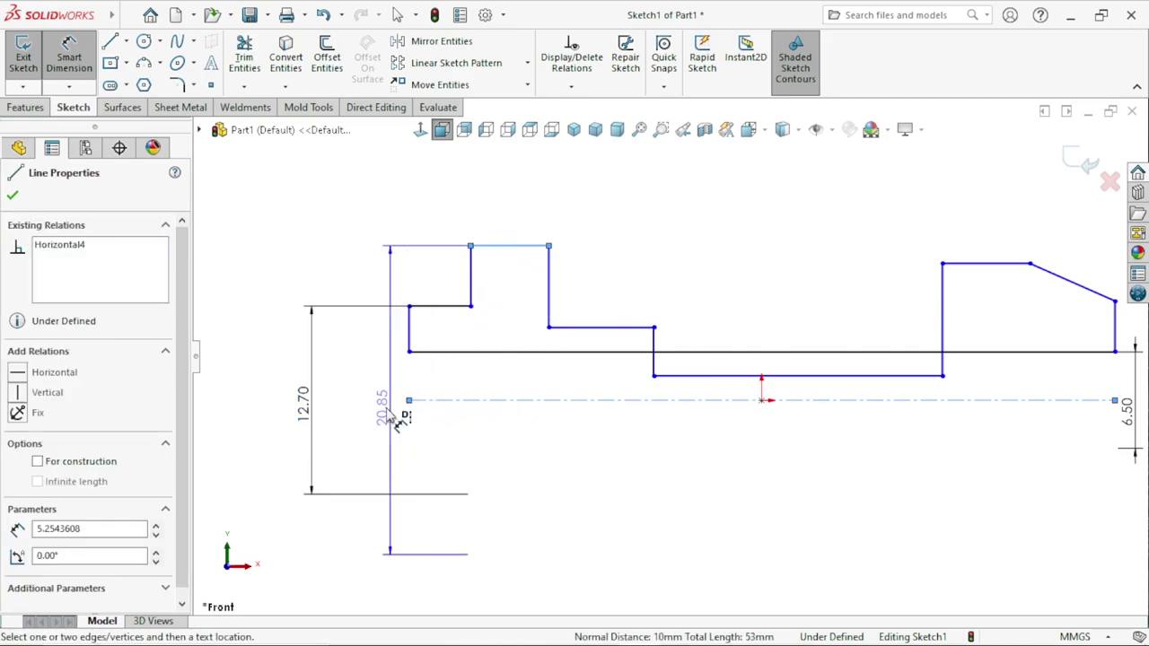
pyautogui.click(388, 415)
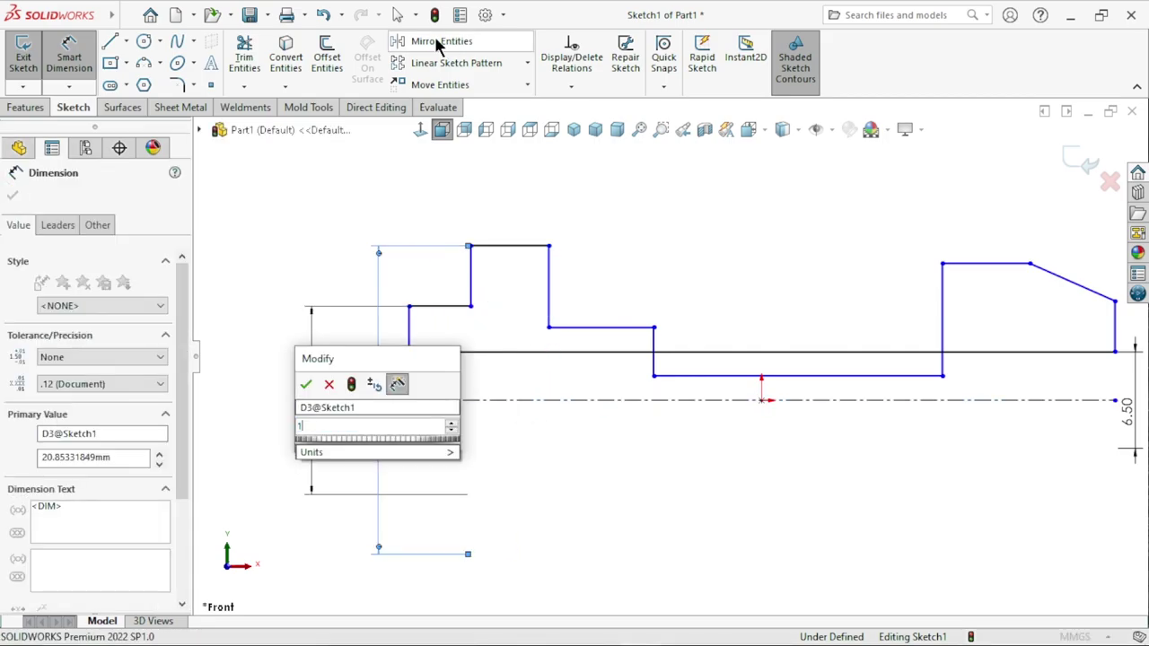
pyautogui.write('14')
pyautogui.press('Return')
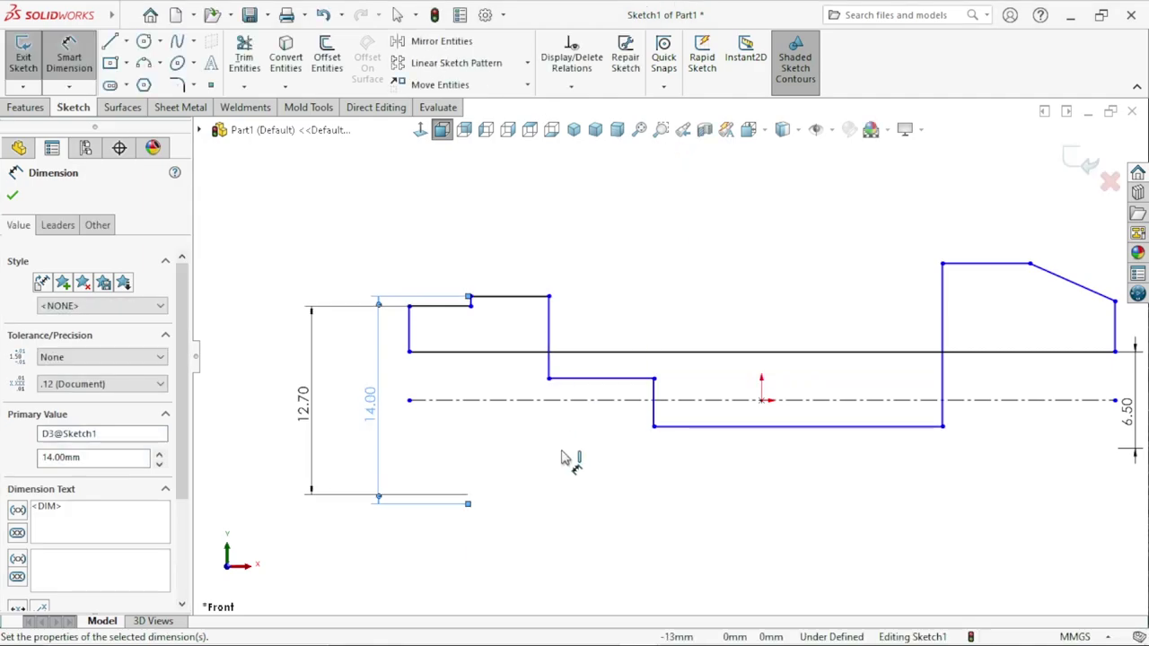
pyautogui.click(612, 489)
pyautogui.scroll(5, 656, 400)
pyautogui.scroll(-4, 646, 395)
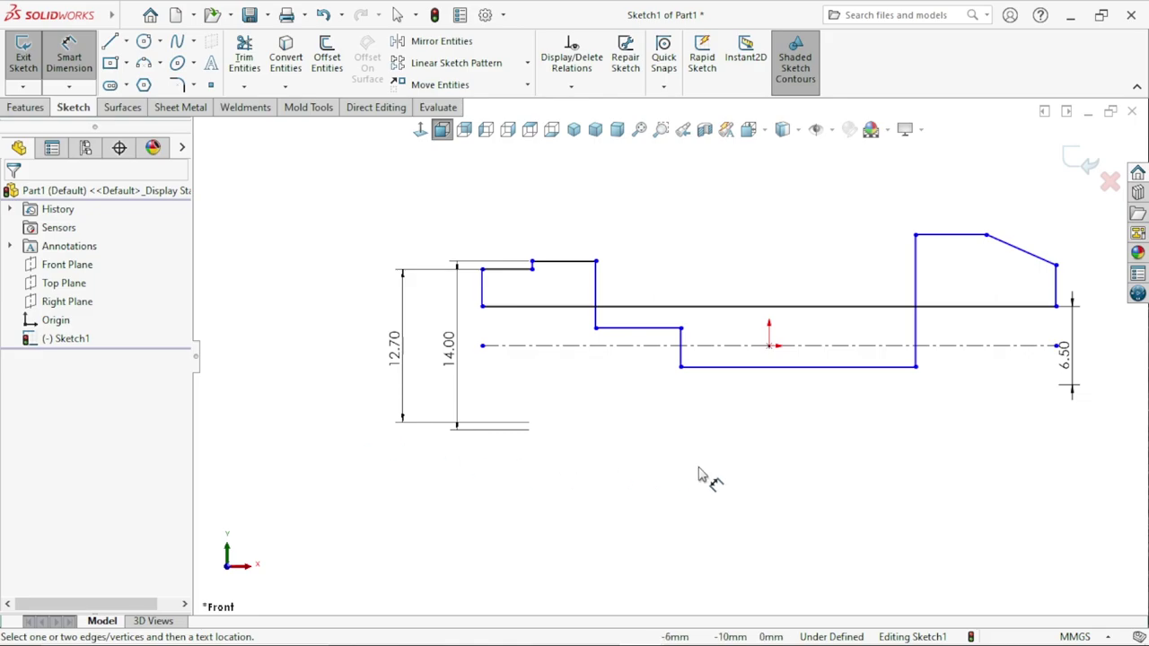
# Raise the sunken inner step and pull the bottom line up to close the profile.
pyautogui.press('Escape')
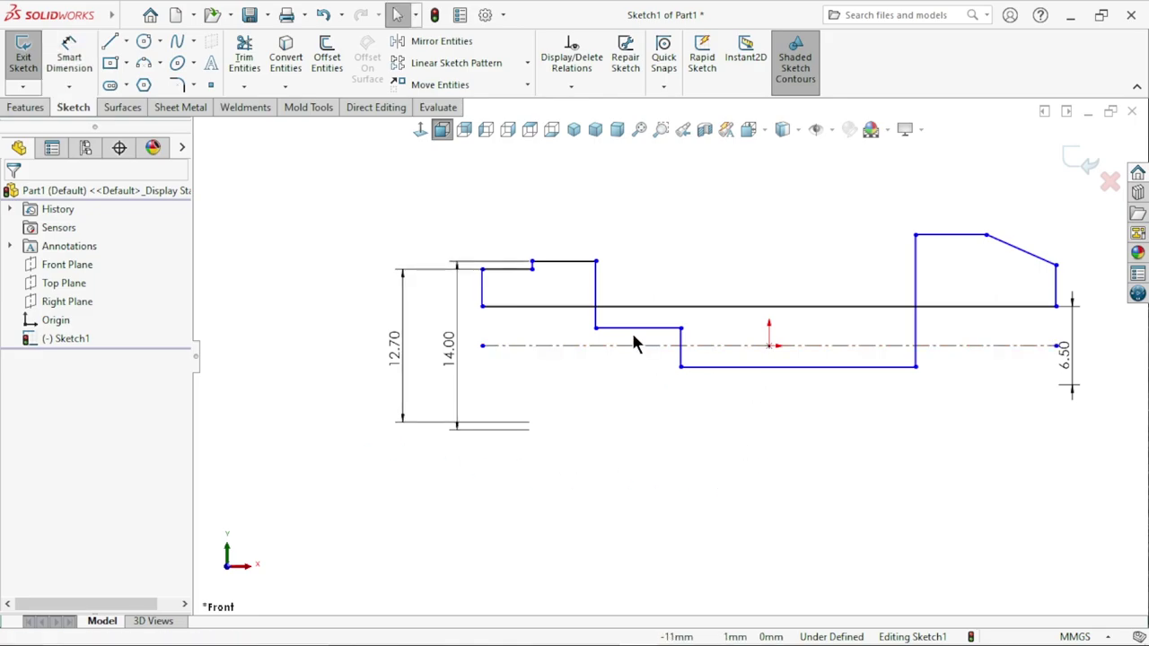
pyautogui.click(639, 328)
pyautogui.moveTo(636, 290); pyautogui.dragTo(638, 279)
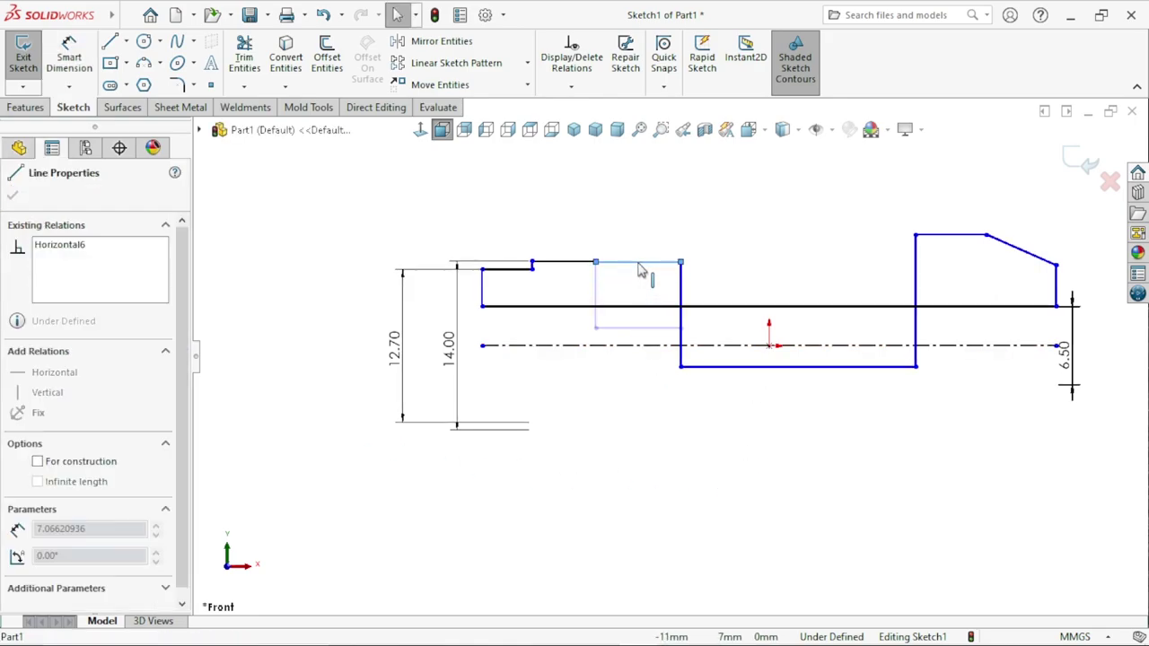
pyautogui.click(779, 367)
pyautogui.moveTo(780, 366); pyautogui.dragTo(781, 305)
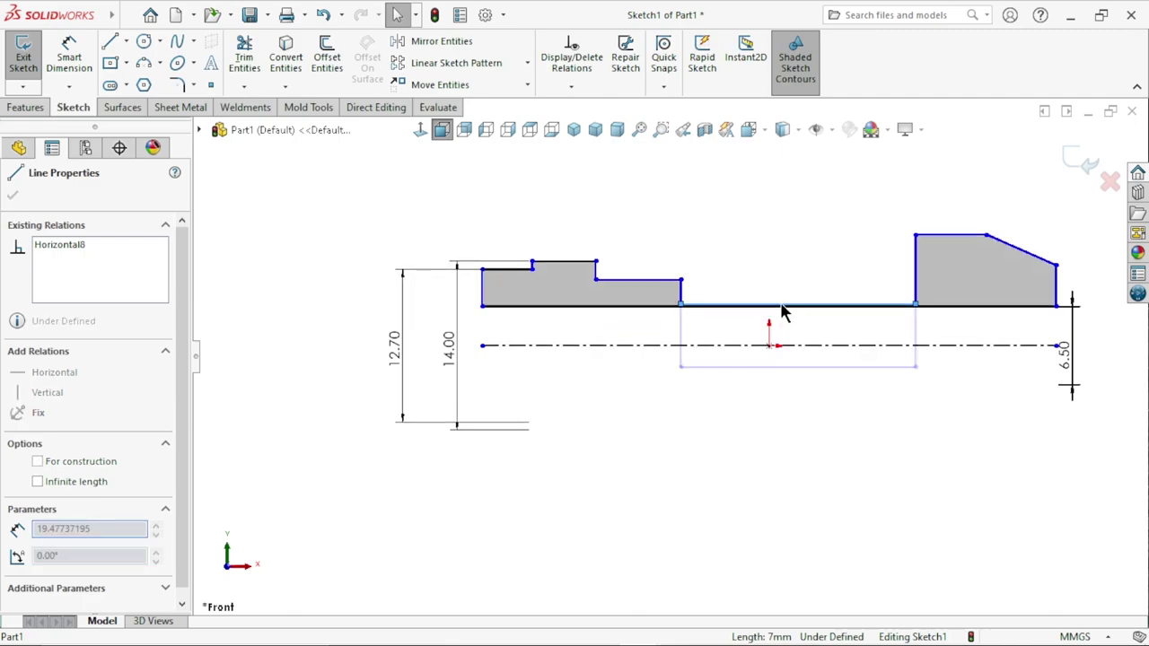
pyautogui.press('Escape')
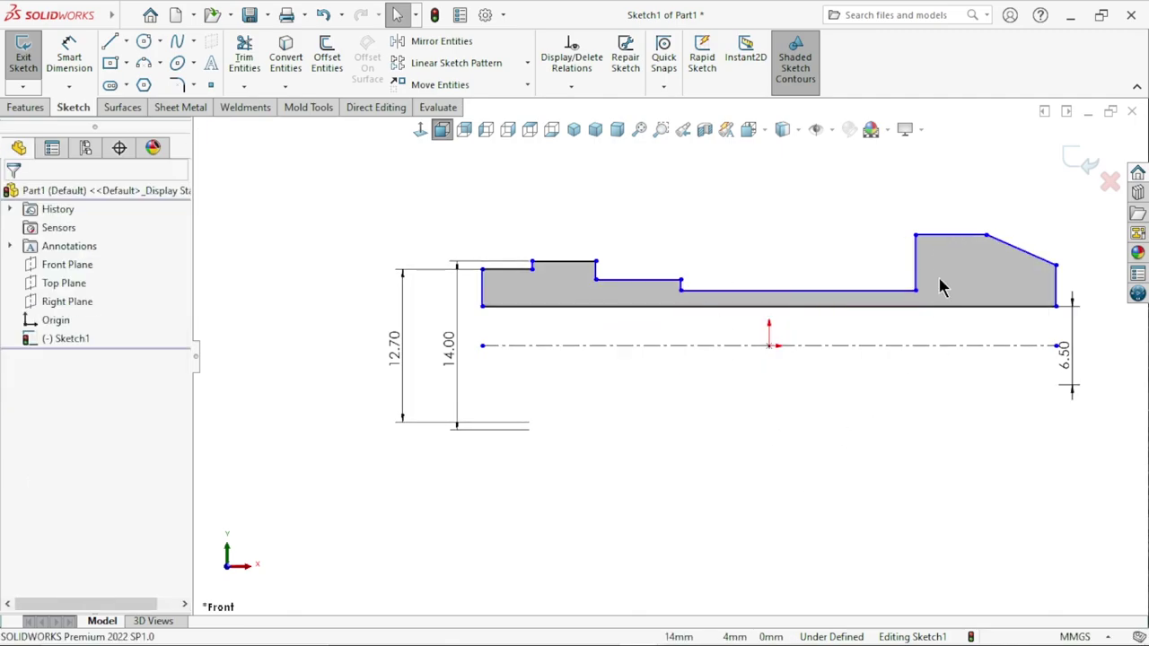
# Lower the right collar's top line and the chamfer's lower end point.
pyautogui.moveTo(954, 261)
pyautogui.mouseDown()
pyautogui.moveTo(955, 272)
pyautogui.moveTo(955, 248)
pyautogui.mouseUp()
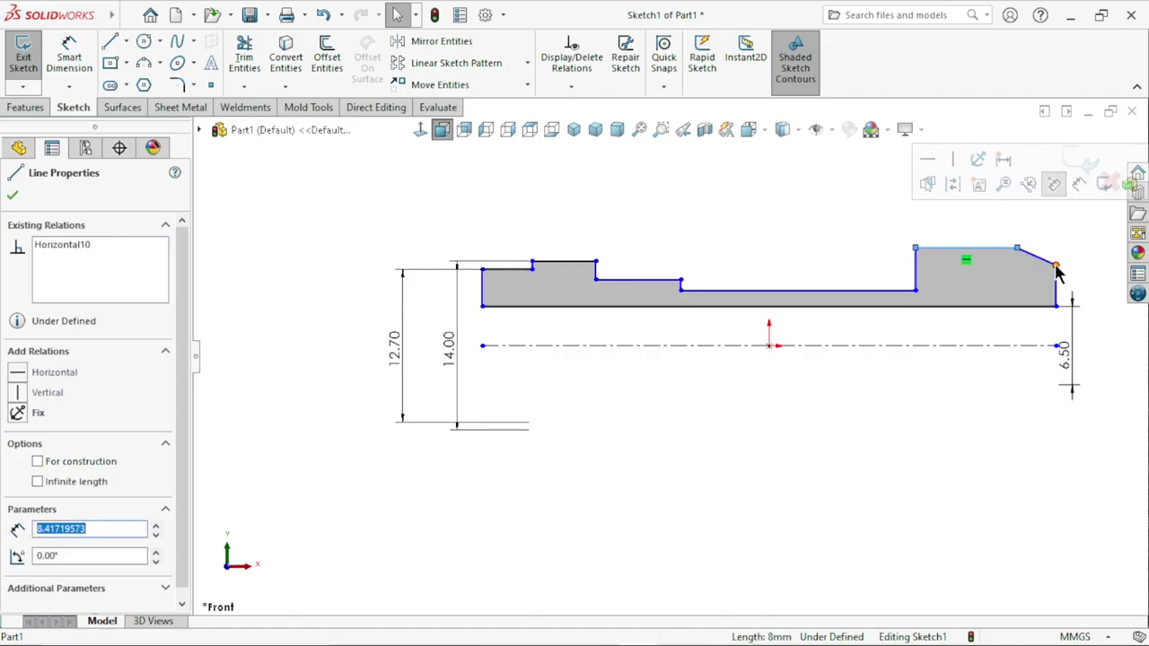
pyautogui.moveTo(1055, 265); pyautogui.dragTo(1055, 280)
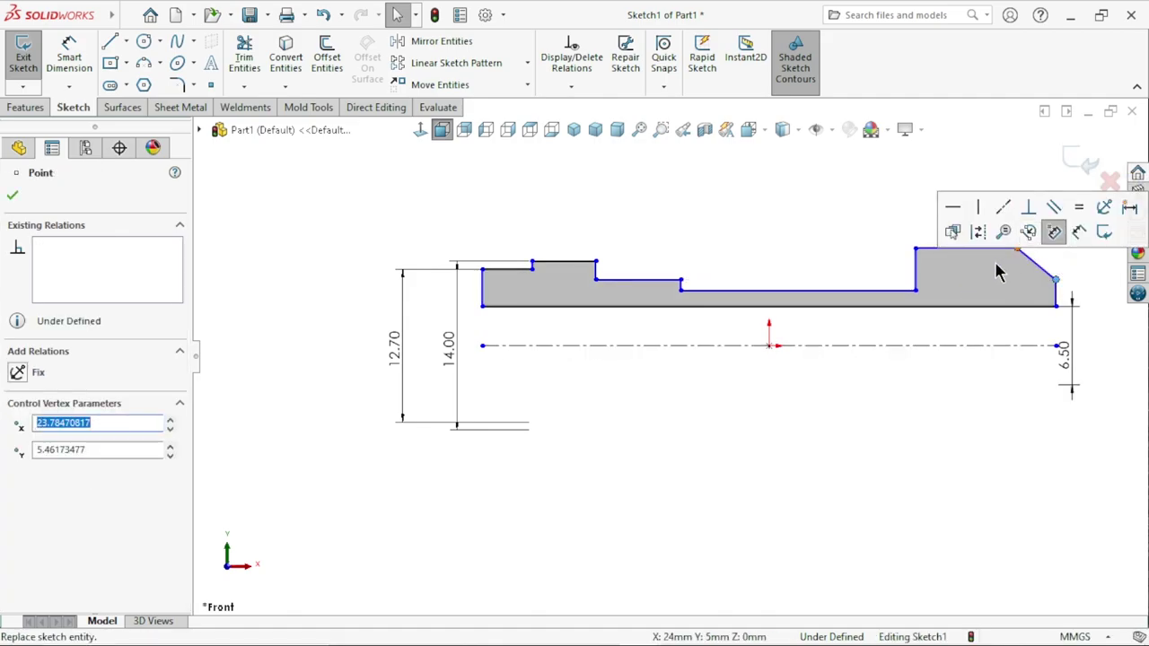
pyautogui.moveTo(928, 249)
pyautogui.mouseDown()
pyautogui.moveTo(931, 278)
pyautogui.moveTo(925, 260)
pyautogui.mouseUp()
pyautogui.click(826, 484)
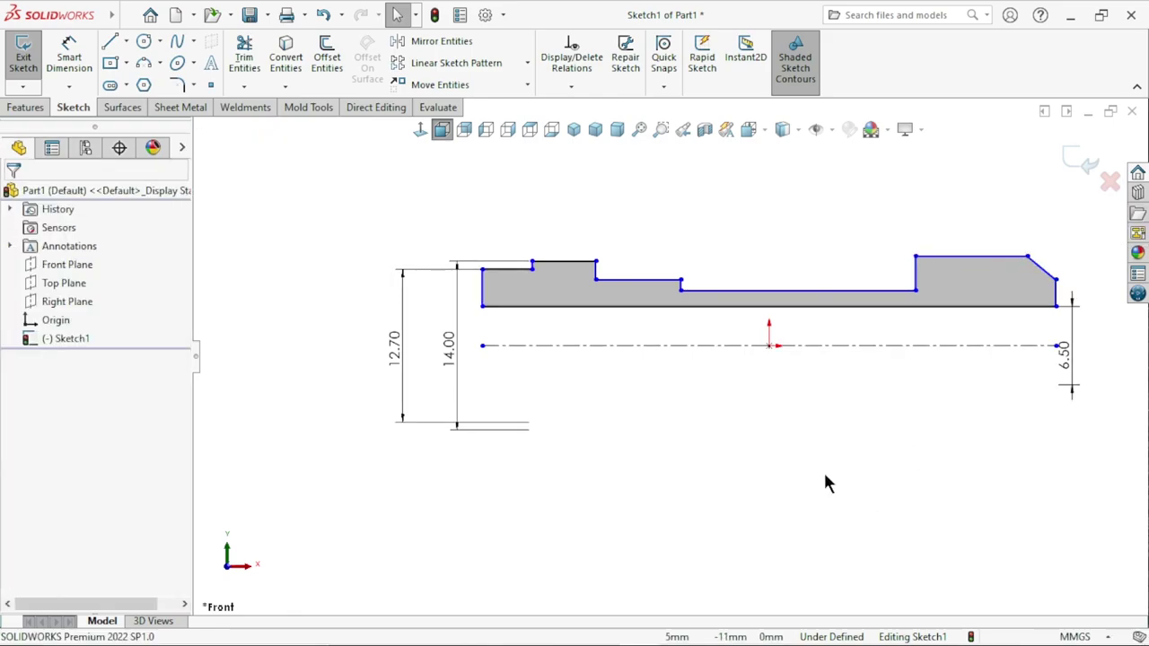
pyautogui.scroll(1, 758, 332)
pyautogui.scroll(-1, 755, 329)
pyautogui.scroll(-1, 806, 377)
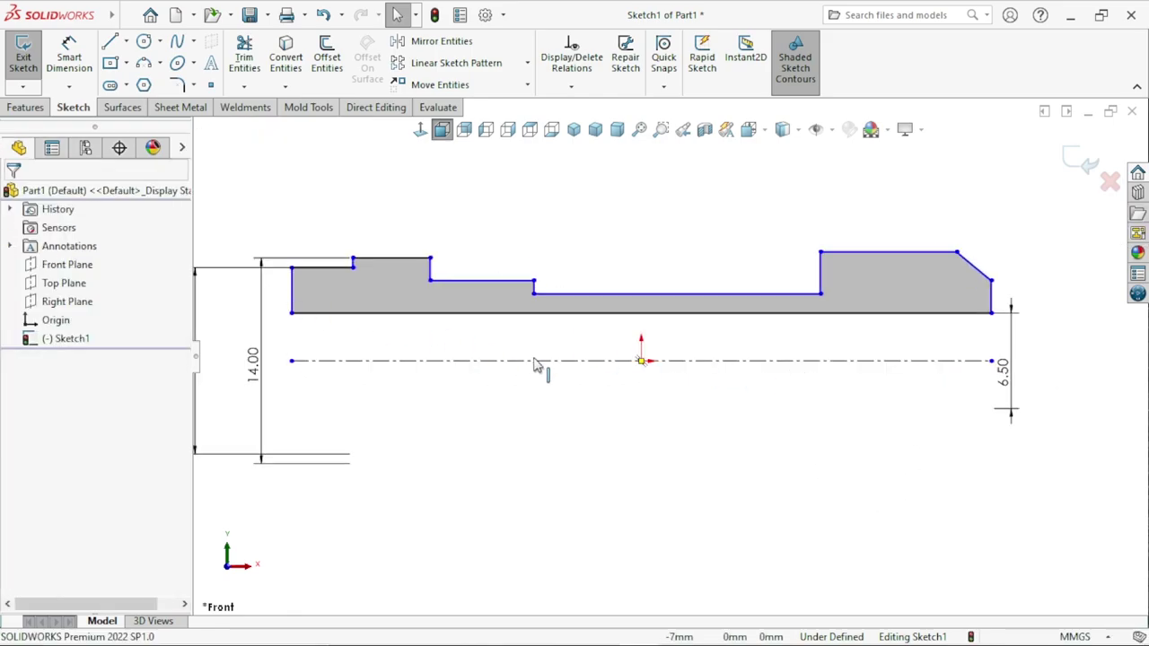
pyautogui.scroll(1, 534, 365)
pyautogui.scroll(-1, 457, 354)
pyautogui.click(70, 59)
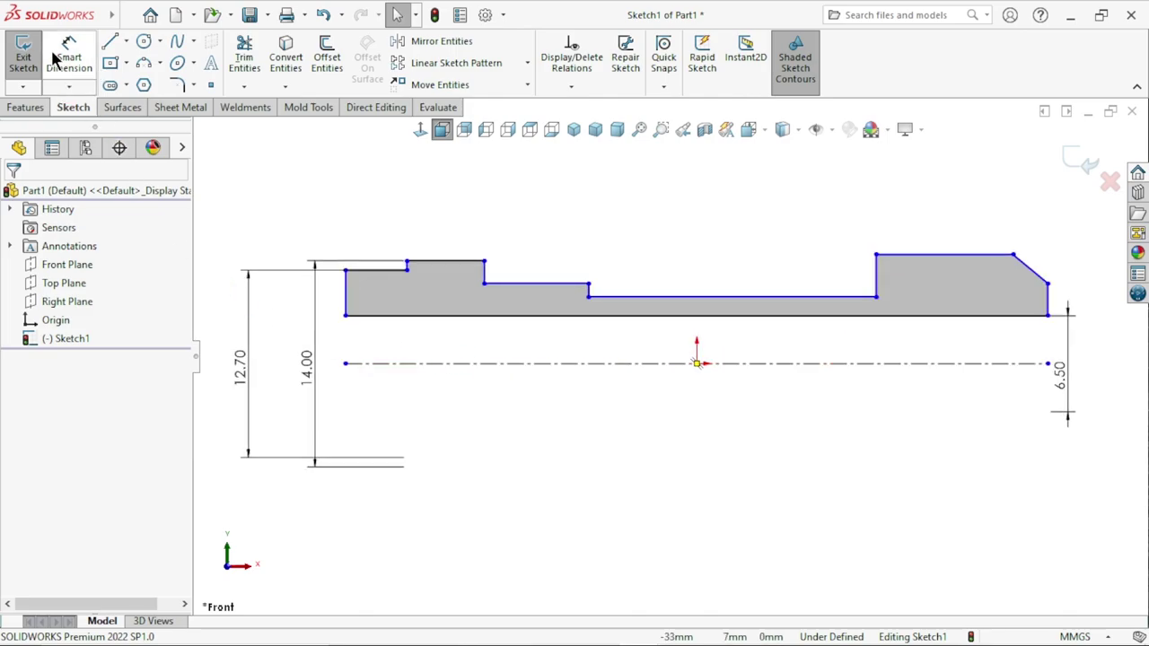
# Dimension the middle step at 11.00 and the body at 8.50 diameter.
pyautogui.press('Escape')
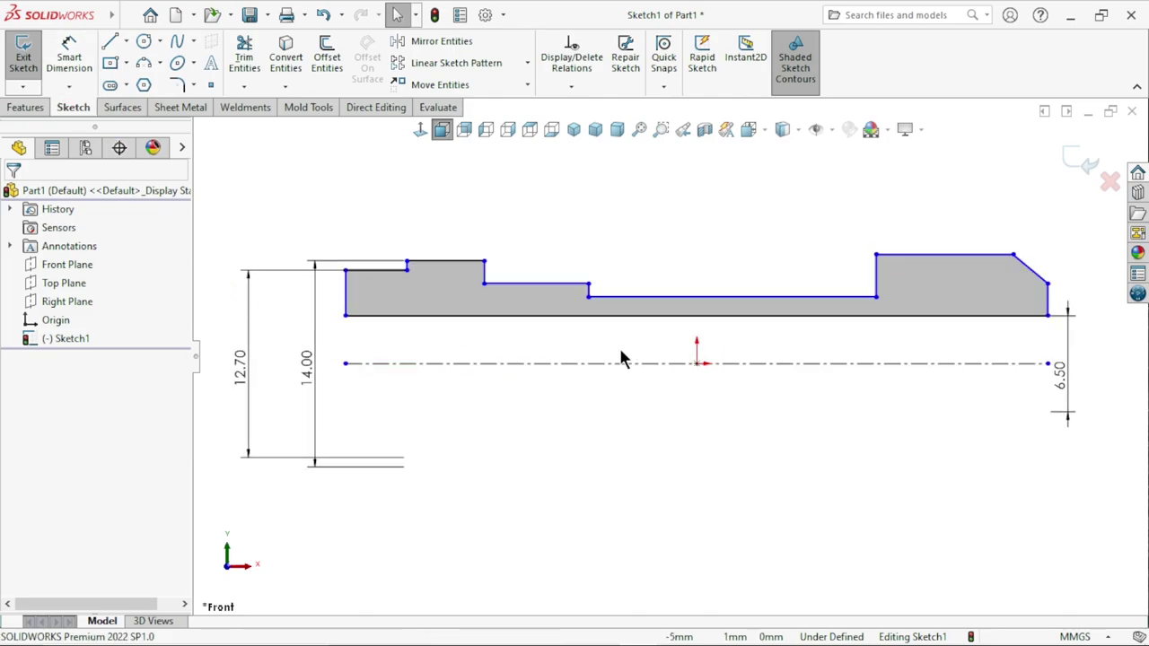
pyautogui.scroll(-1, 380, 296)
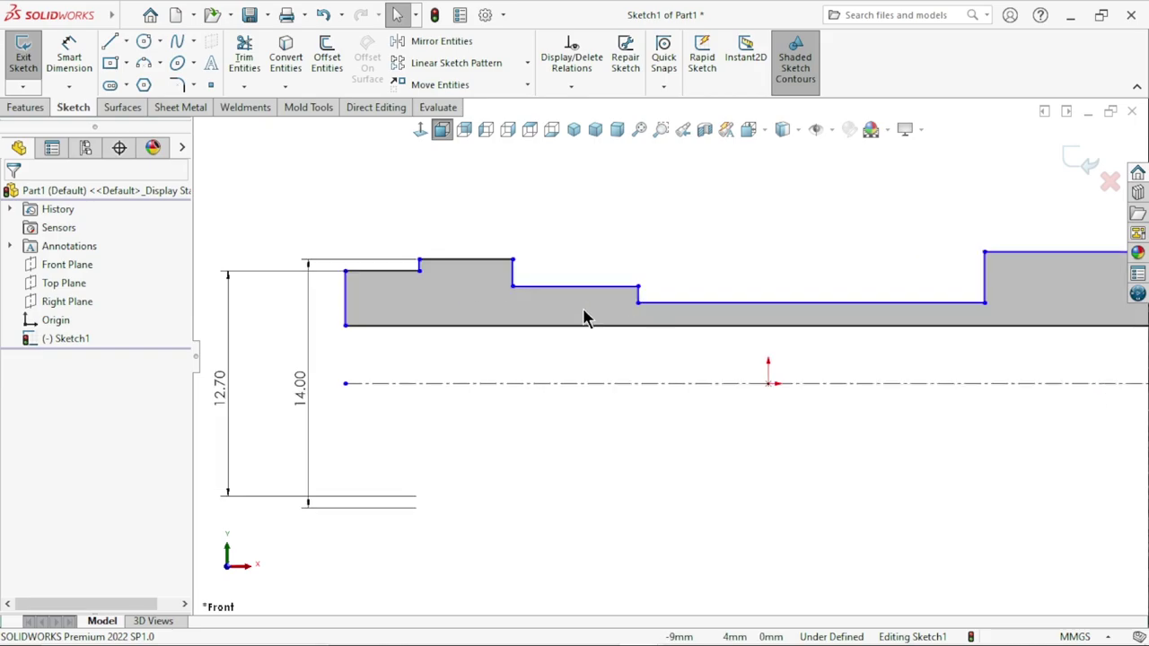
pyautogui.click(69, 56)
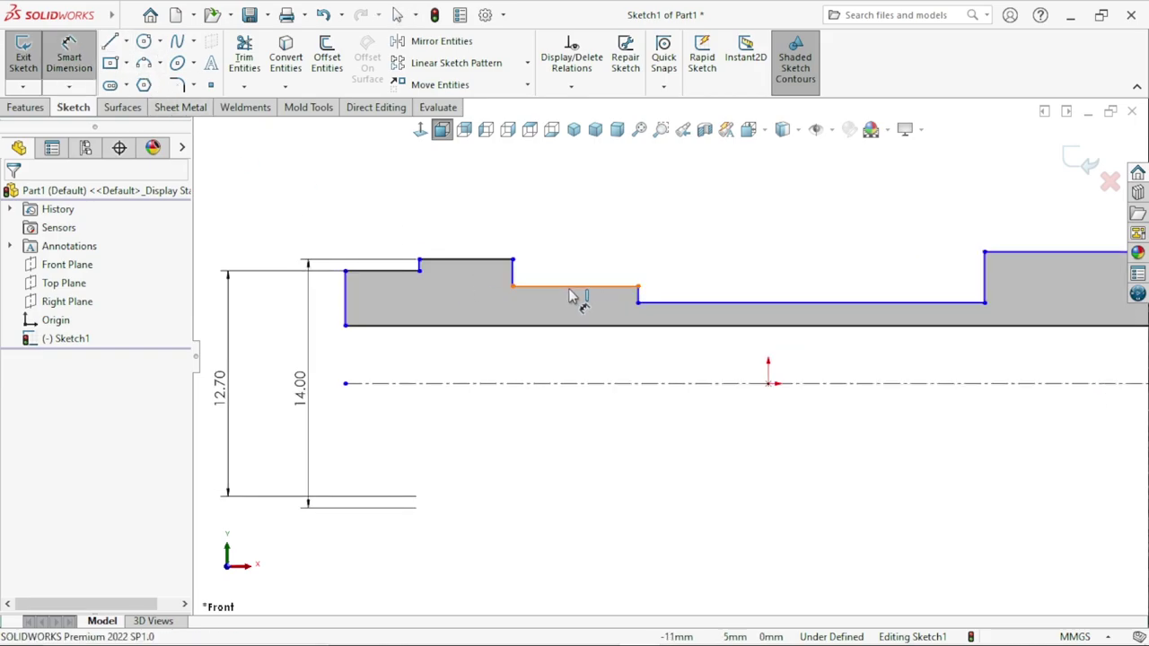
pyautogui.click(570, 295)
pyautogui.click(585, 385)
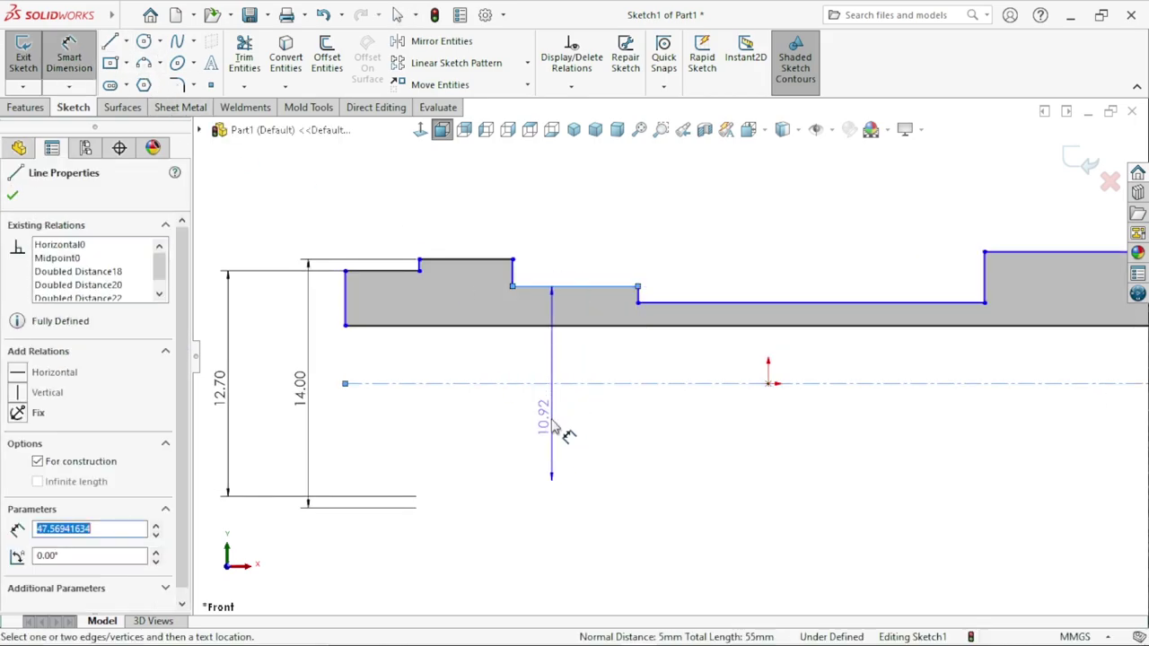
pyautogui.click(554, 423)
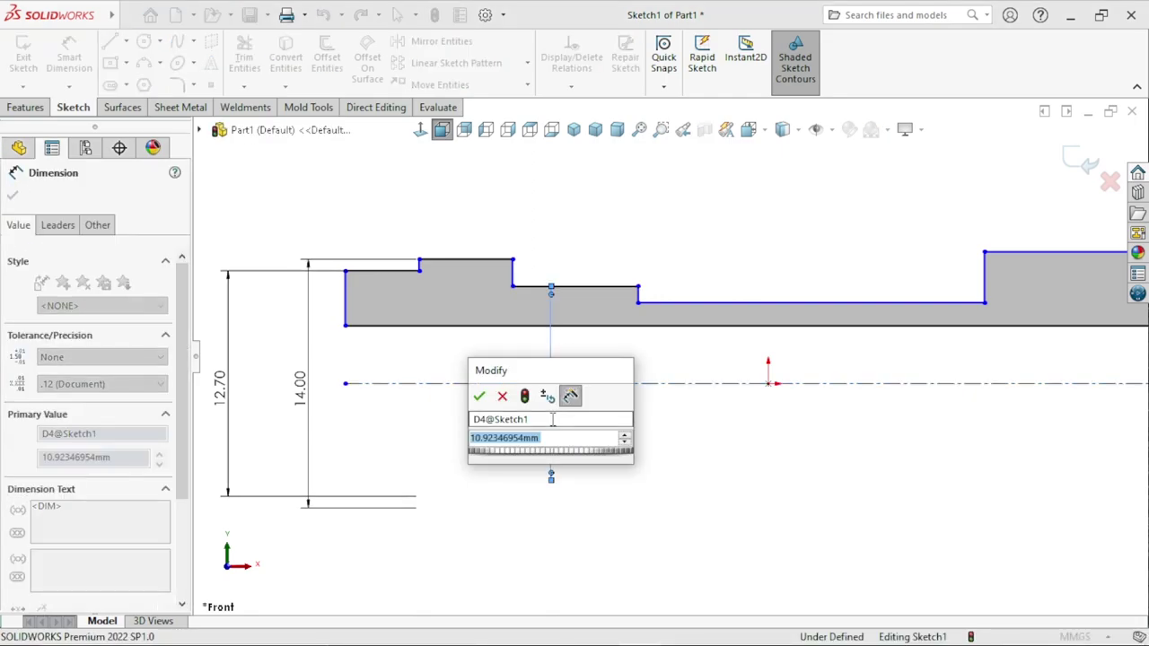
pyautogui.press('Return')
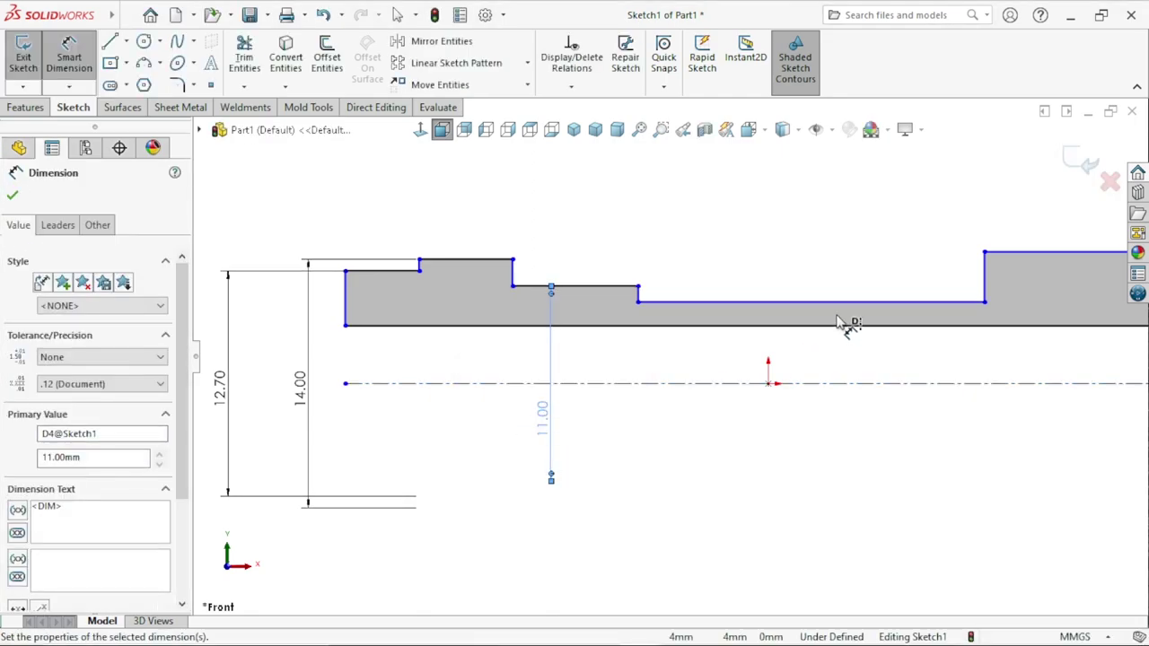
pyautogui.click(827, 303)
pyautogui.click(844, 383)
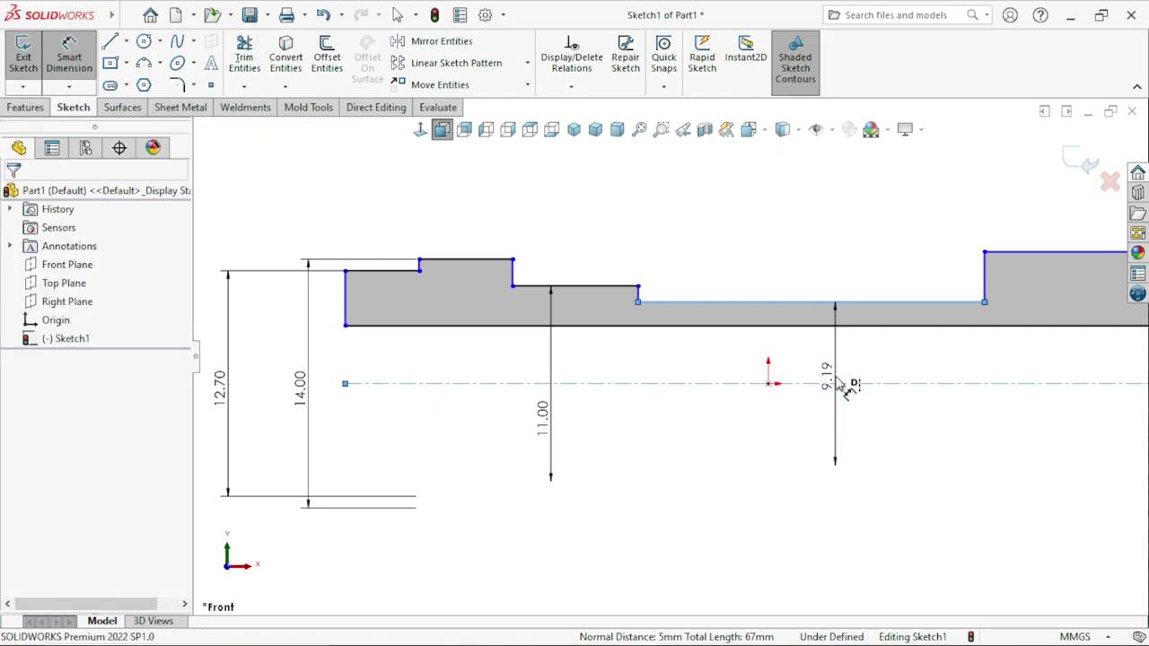
pyautogui.click(836, 377)
pyautogui.write('8')
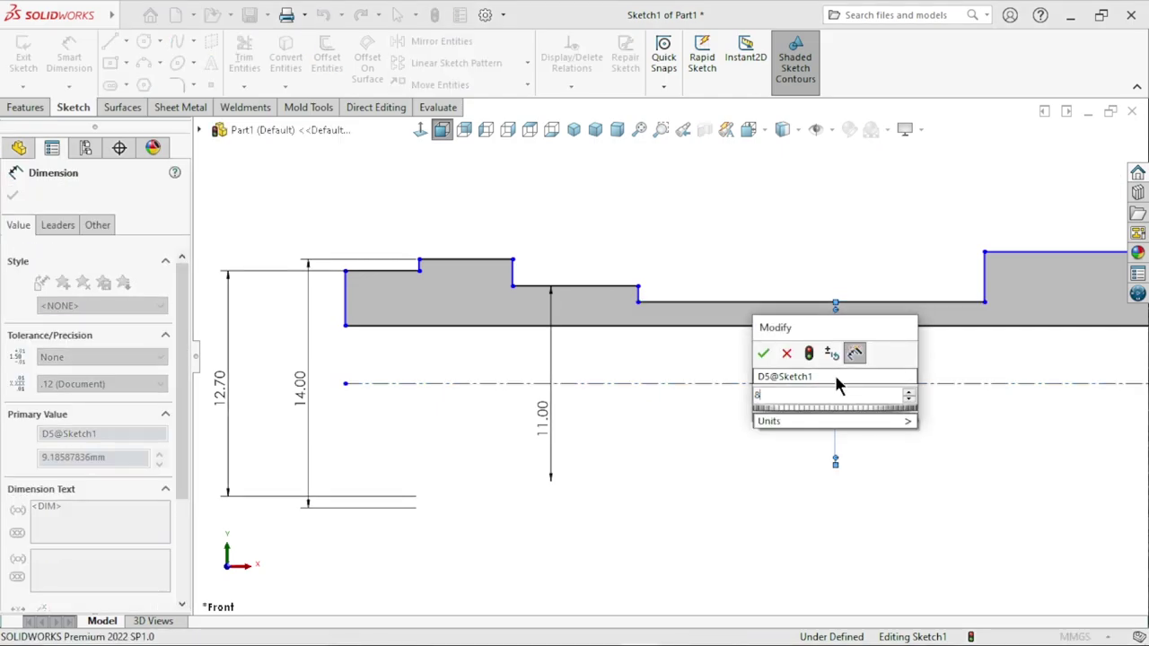
pyautogui.write('.5')
pyautogui.press('Return')
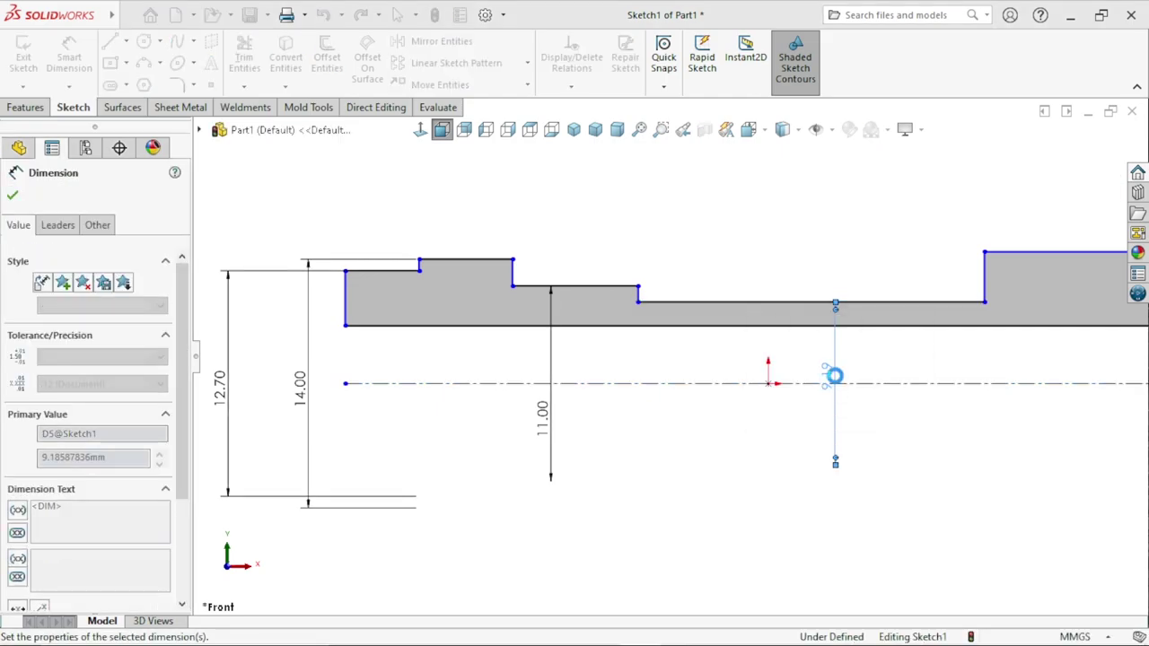
# Dimension the barb ridge's top edge at 9.70 diameter.
pyautogui.press('f')
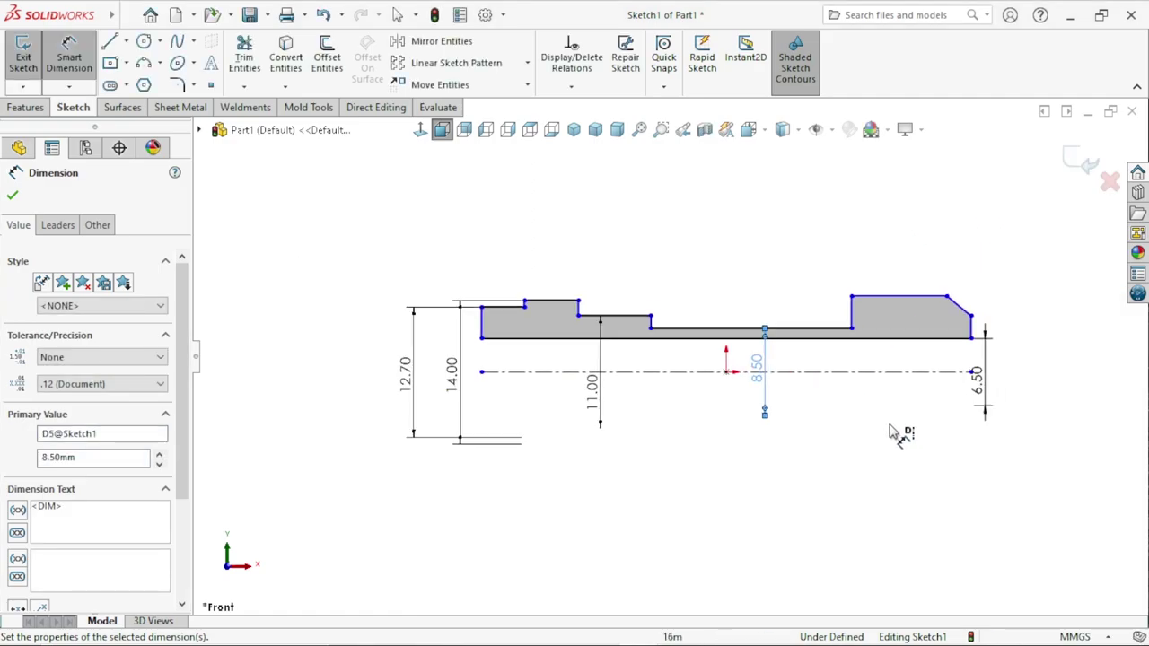
pyautogui.click(875, 270)
pyautogui.click(875, 361)
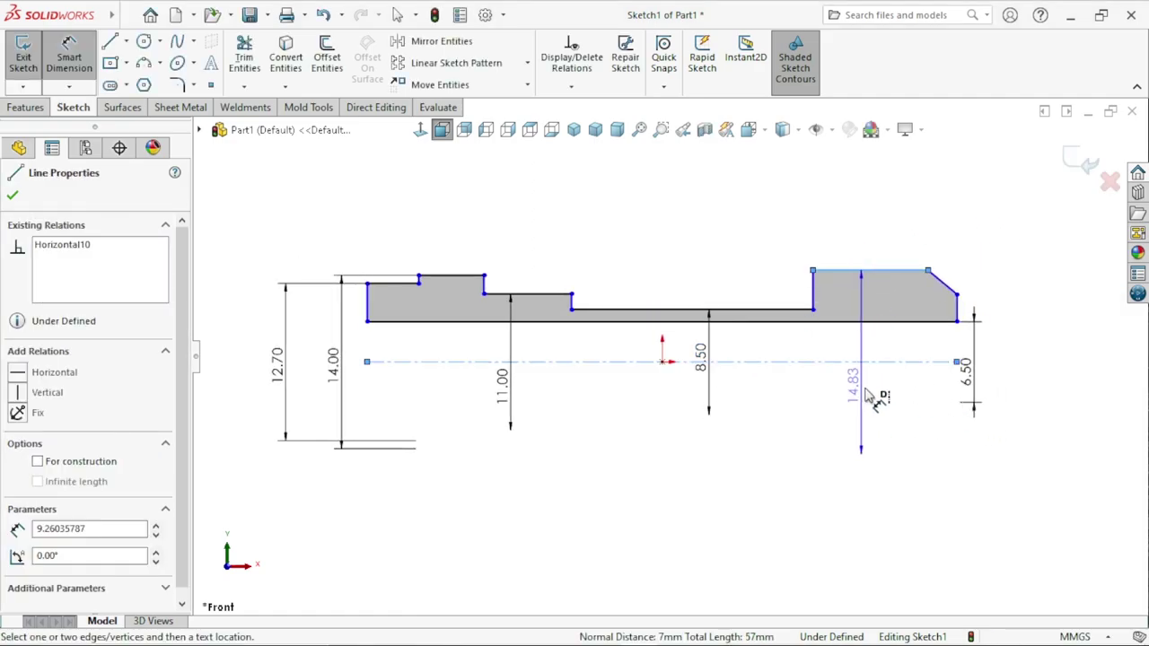
pyautogui.click(884, 399)
pyautogui.write('9.7')
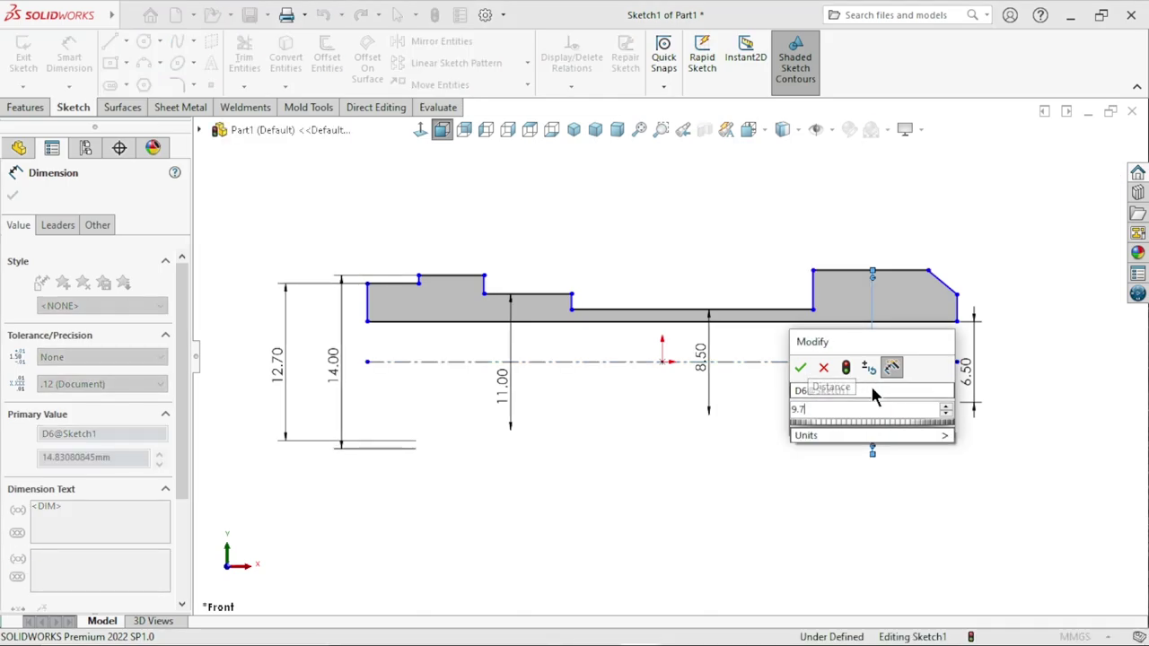
pyautogui.press('Return')
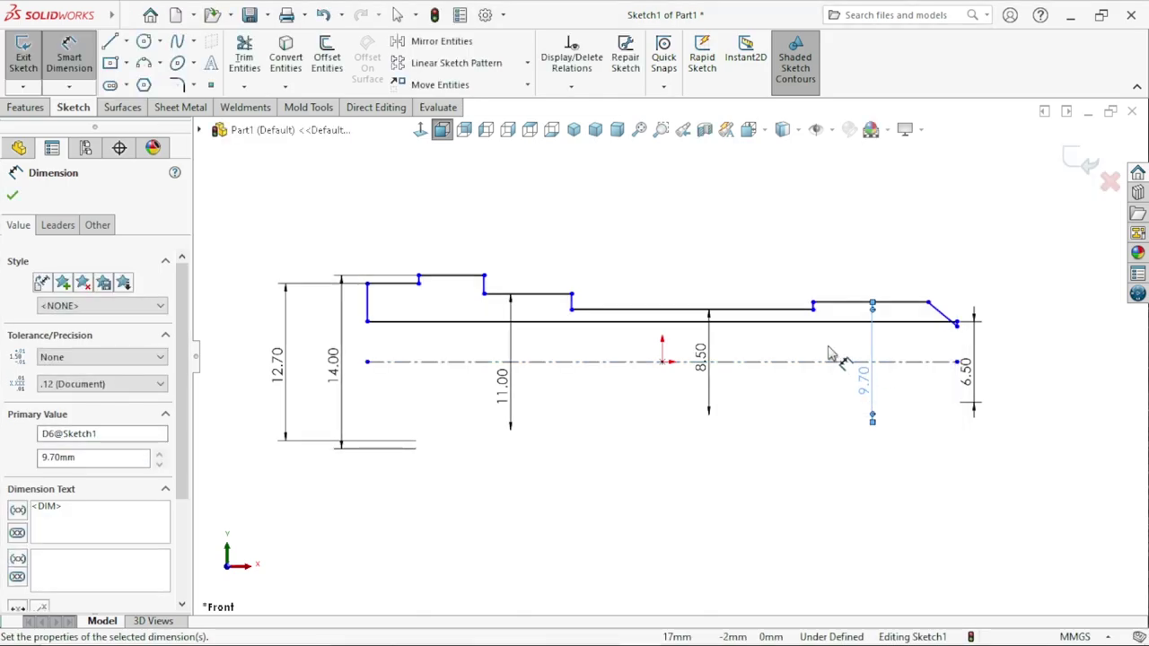
pyautogui.scroll(-1, 996, 359)
pyautogui.scroll(-1, 944, 374)
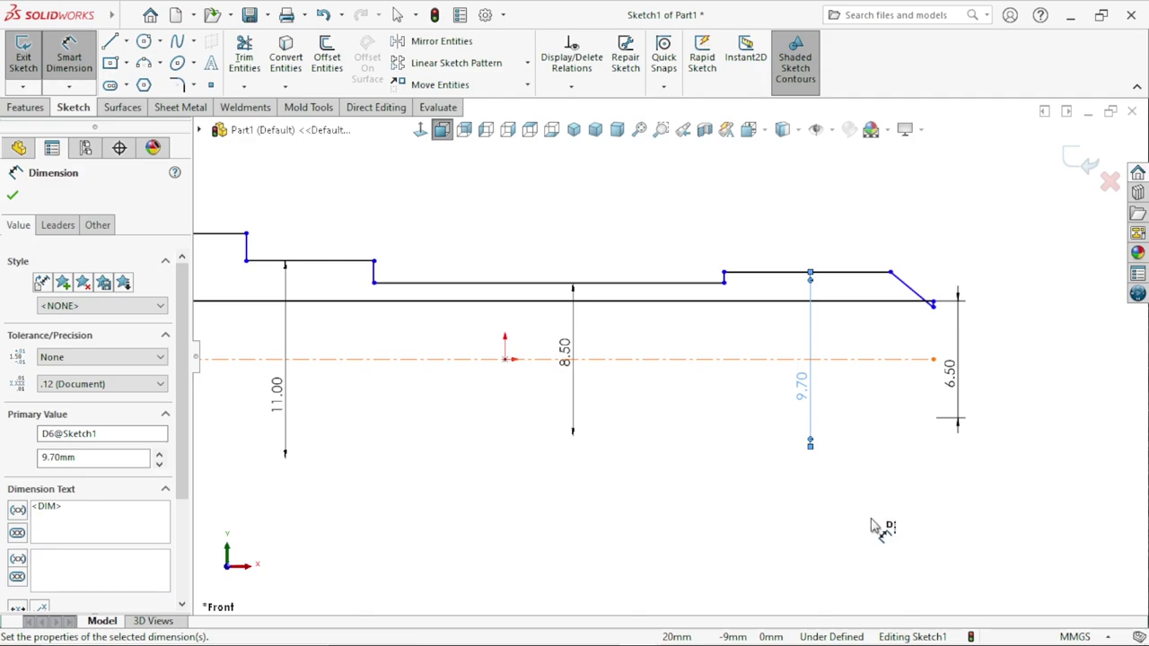
# Drag the chamfer end point up onto the collar edge to close the profile.
pyautogui.scroll(-3, 944, 336)
pyautogui.press('Escape')
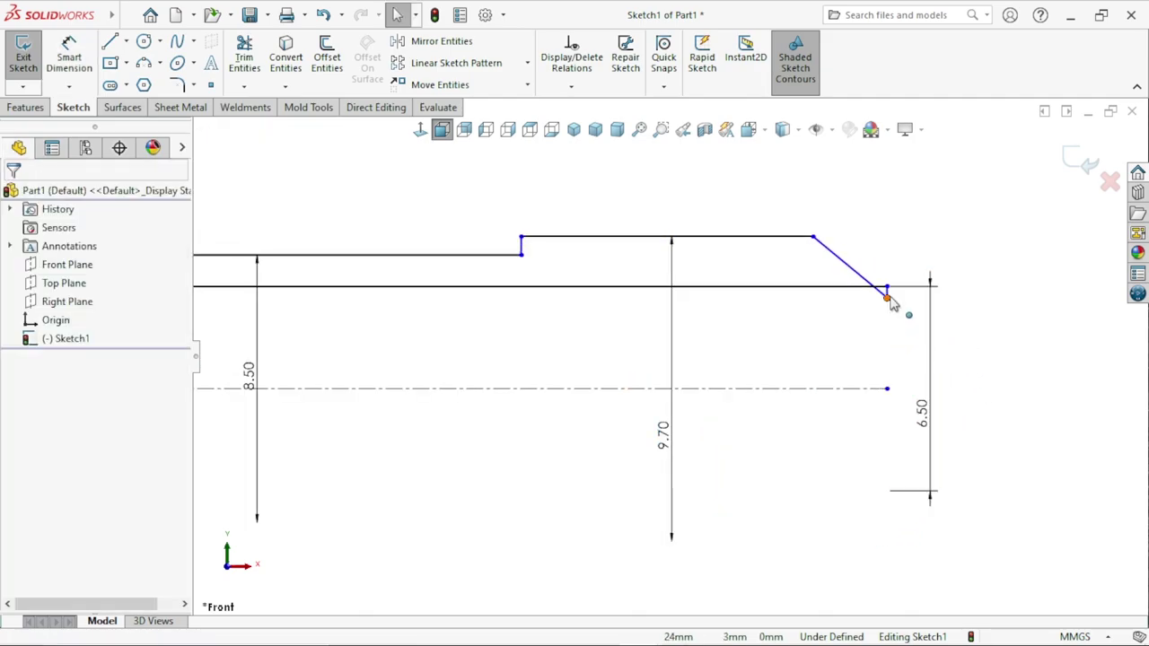
pyautogui.moveTo(889, 300); pyautogui.dragTo(888, 276)
pyautogui.click(679, 352)
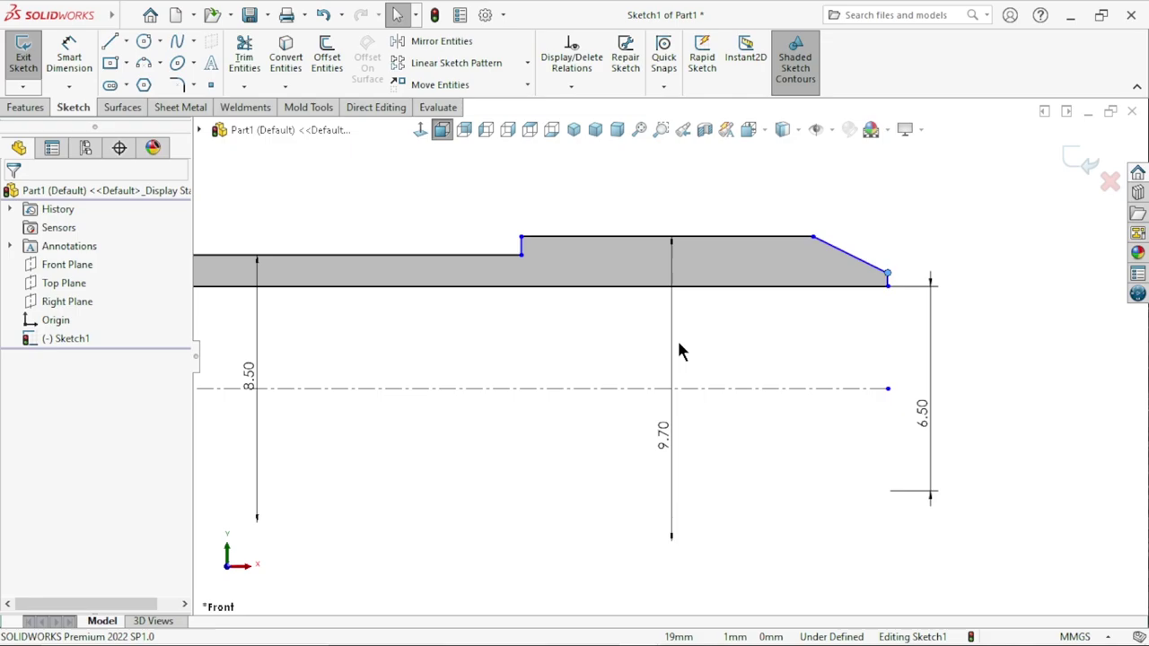
# Dimension the chamfer end point at 8.00 diameter, placed clear of the 6.50 dimension.
pyautogui.click(75, 62)
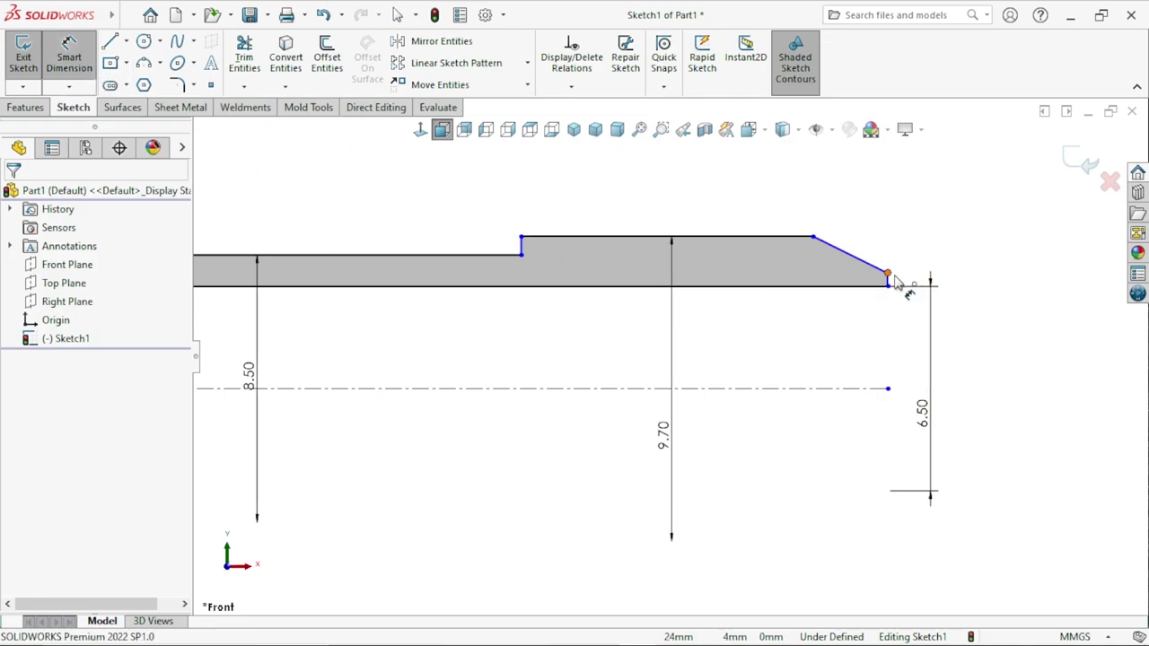
pyautogui.click(889, 275)
pyautogui.click(858, 391)
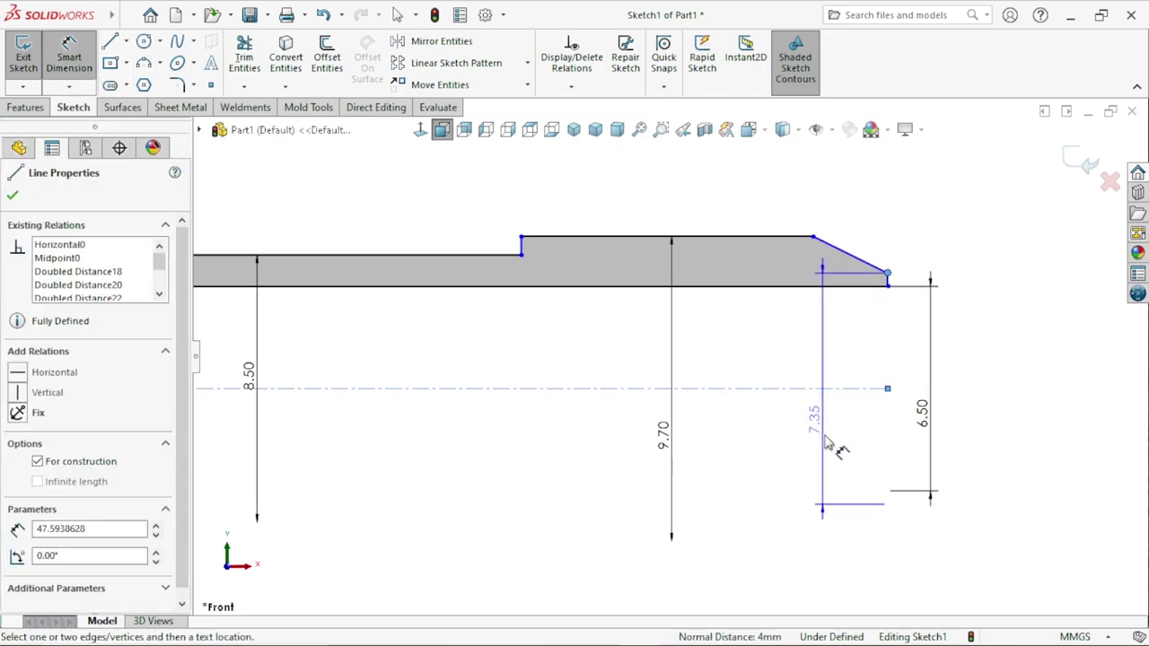
pyautogui.click(827, 443)
pyautogui.write('8')
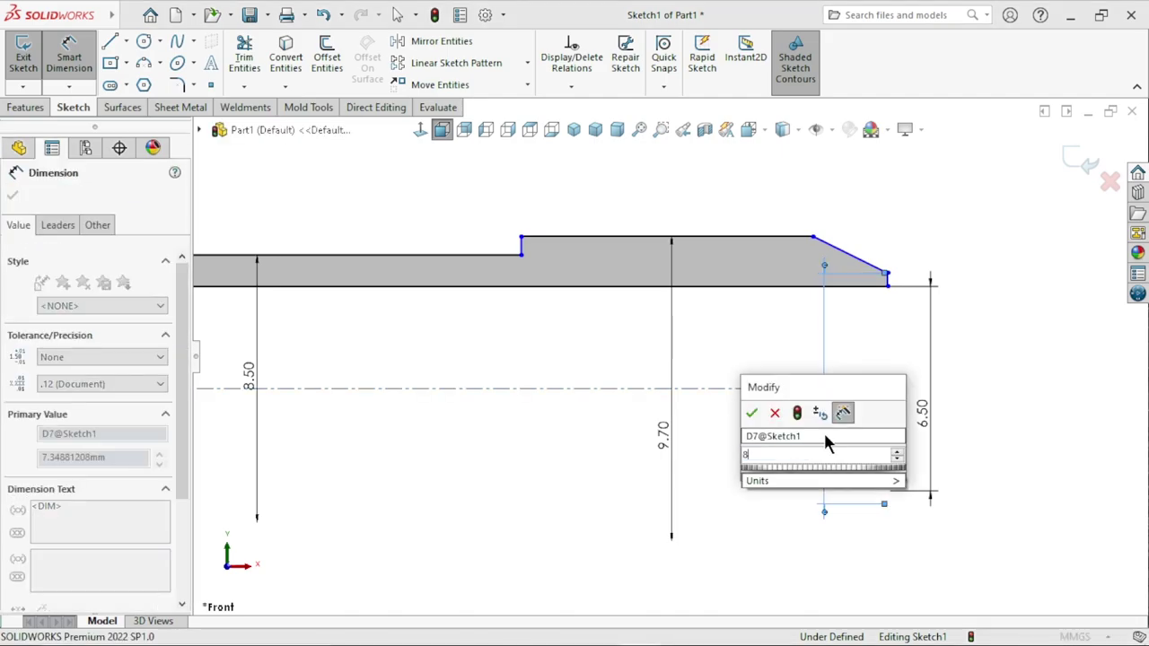
pyautogui.press('Return')
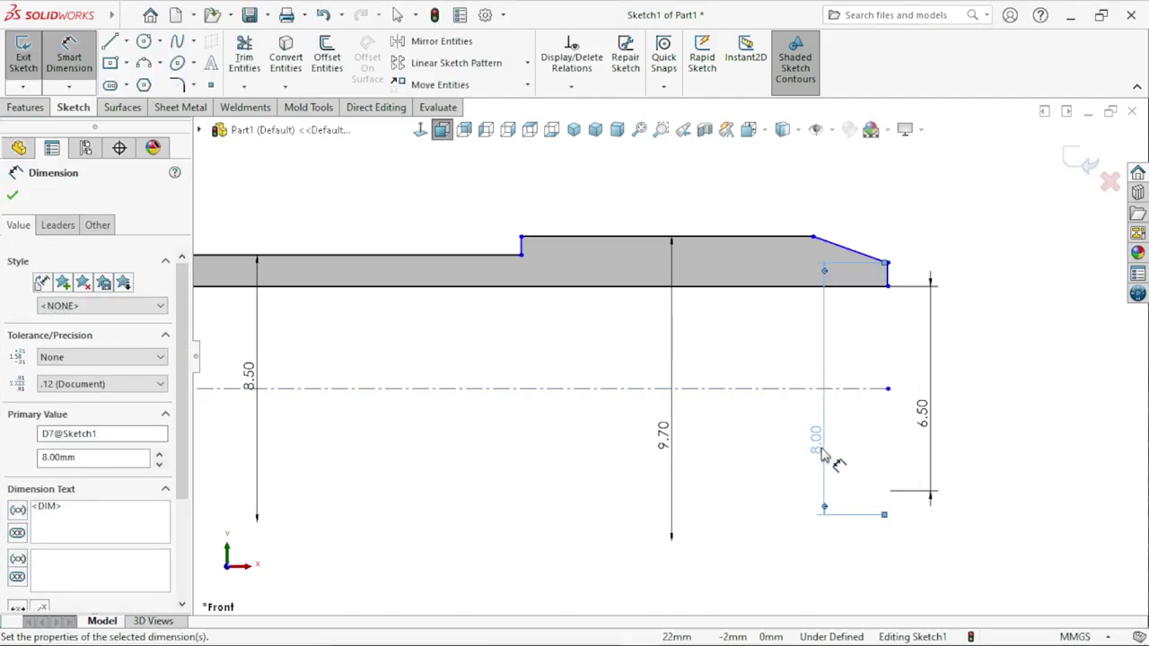
pyautogui.moveTo(950, 423); pyautogui.dragTo(974, 430)
pyautogui.click(850, 565)
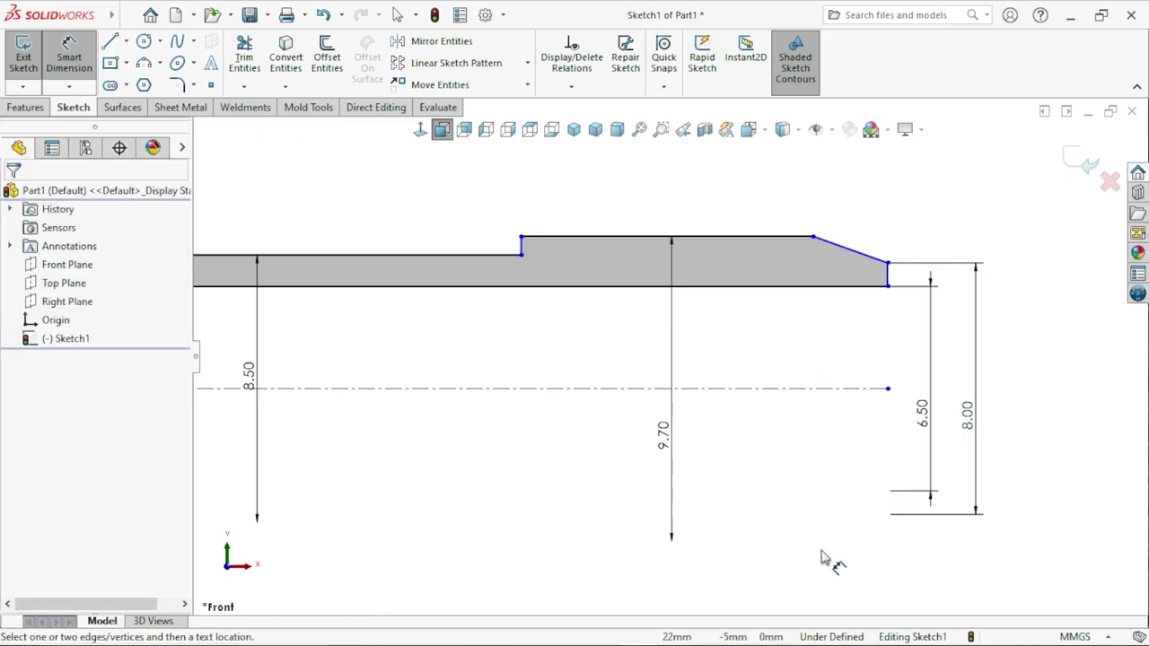
pyautogui.scroll(3, 533, 539)
pyautogui.scroll(3, 513, 529)
pyautogui.scroll(-2, 709, 401)
pyautogui.scroll(-1, 736, 391)
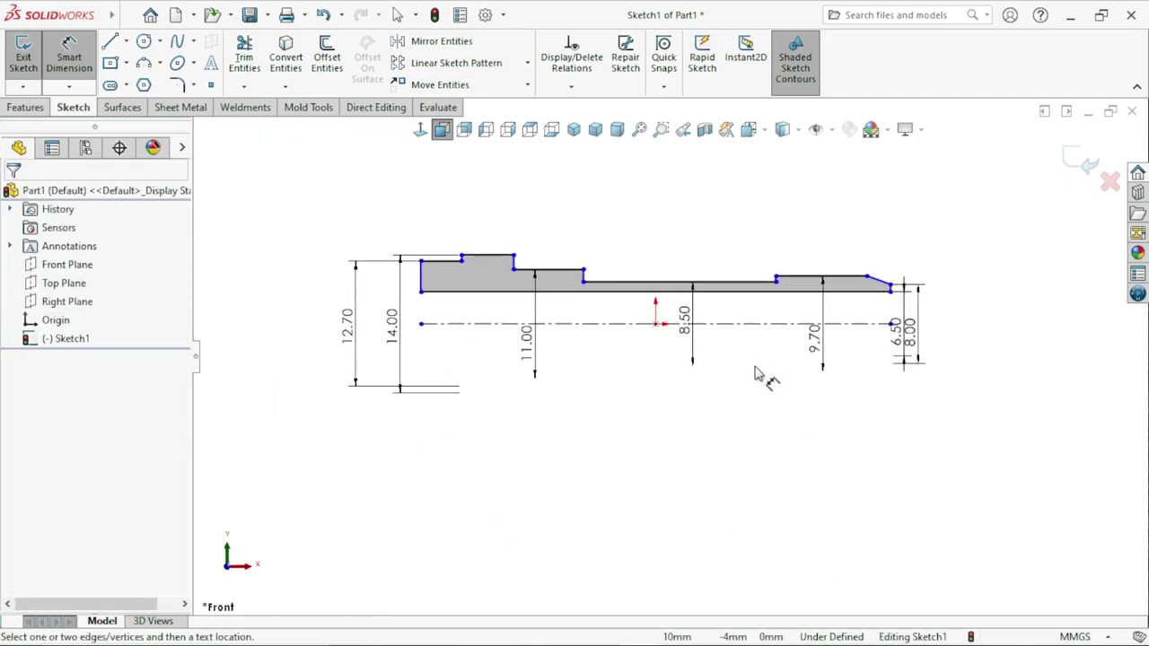
pyautogui.scroll(-3, 516, 368)
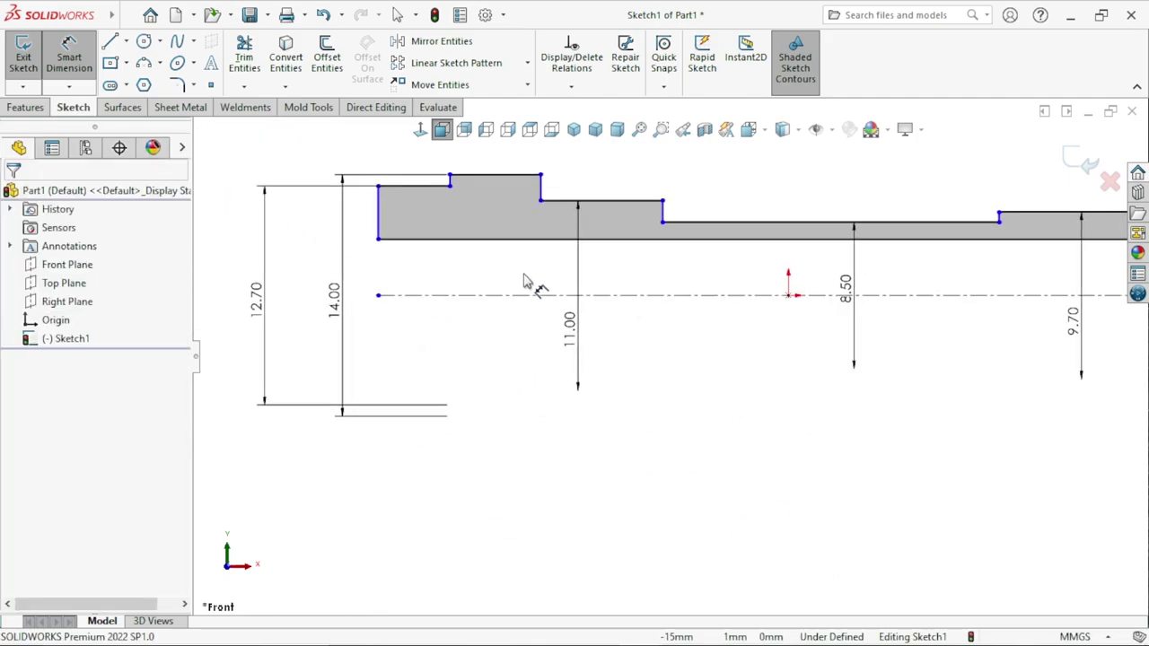
pyautogui.press('Escape')
# Dimension the first three top step lines at 3.50, 2.00 and 3.00 mm.
pyautogui.scroll(3, 575, 312)
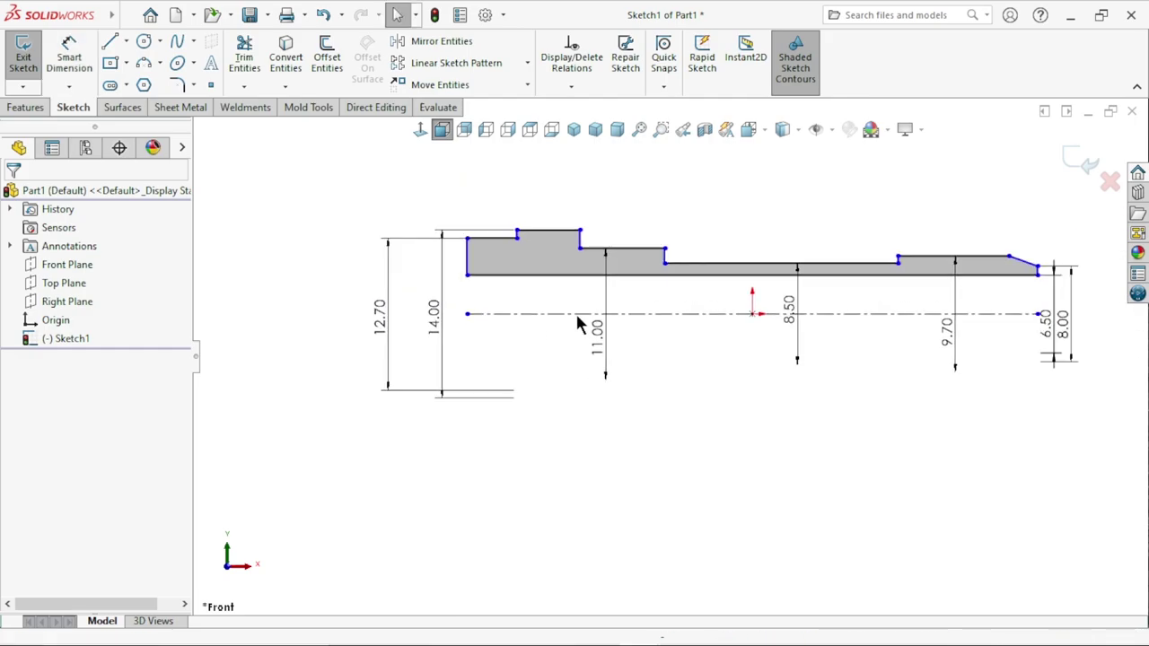
pyautogui.scroll(-1, 503, 257)
pyautogui.click(79, 64)
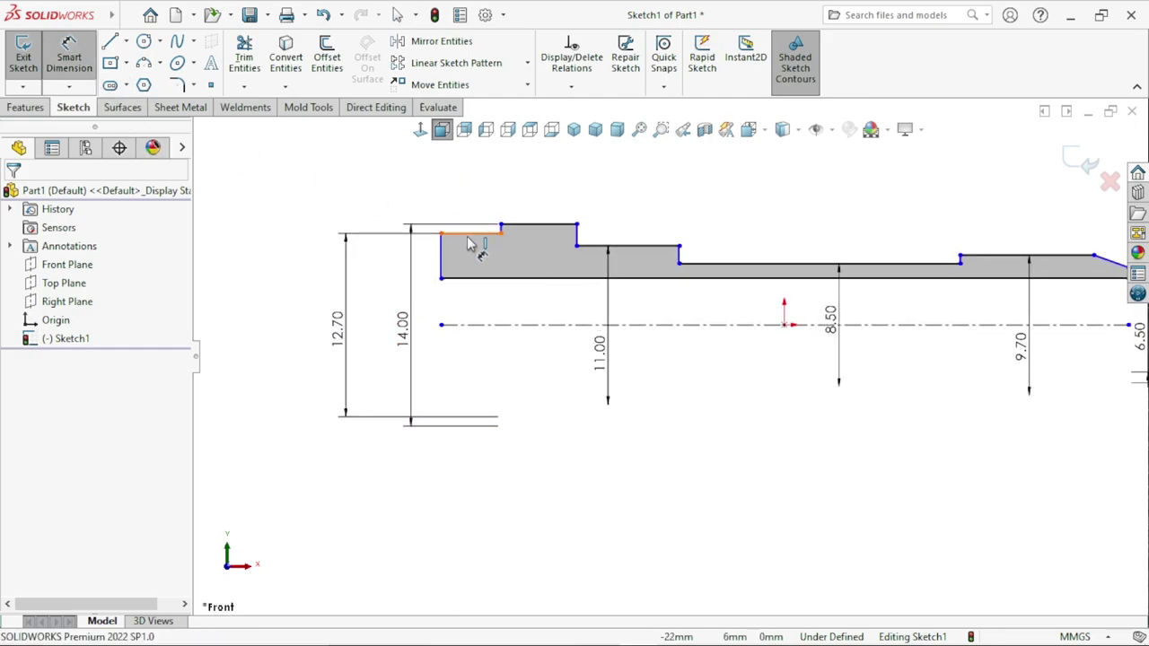
pyautogui.click(468, 237)
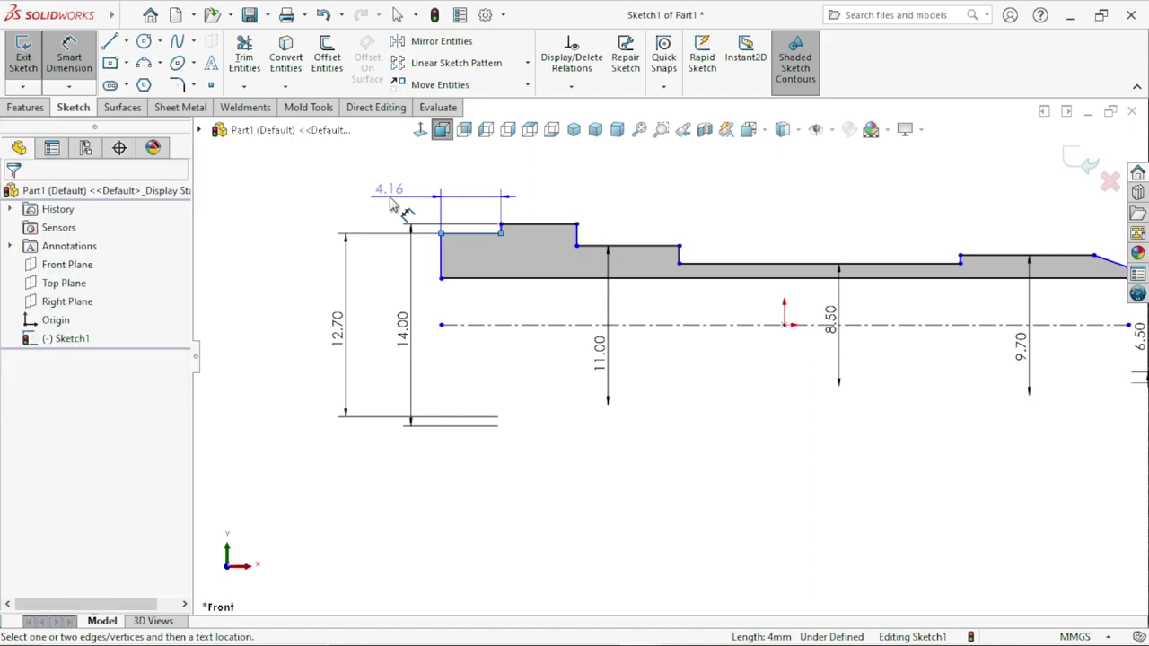
pyautogui.click(391, 202)
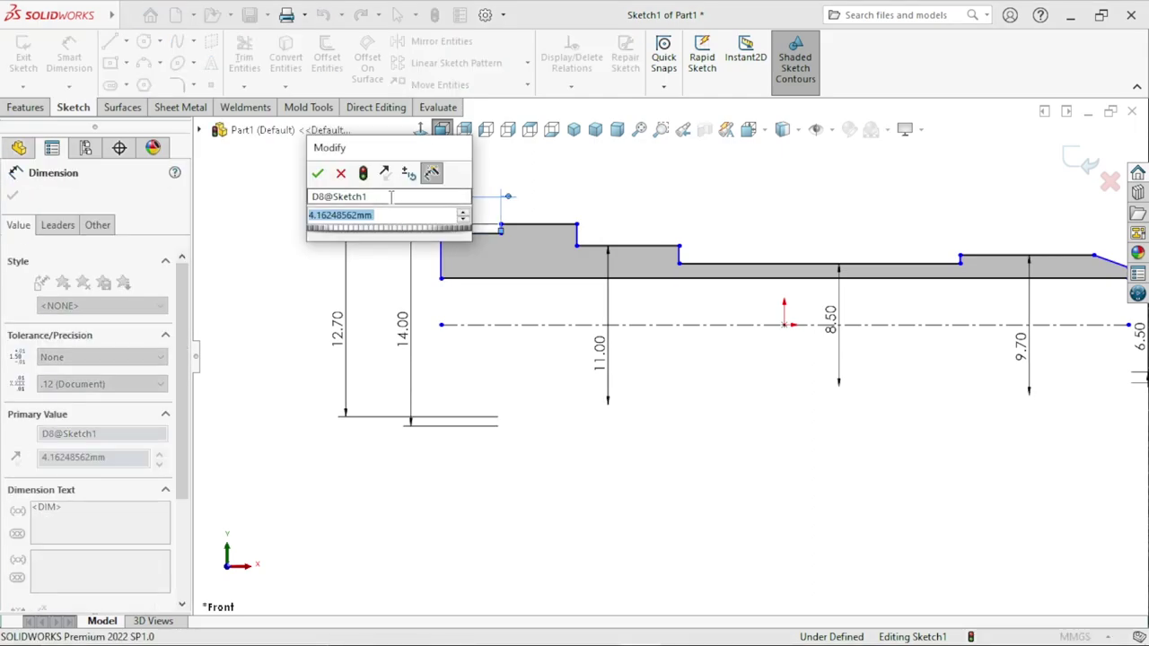
pyautogui.write('3.5')
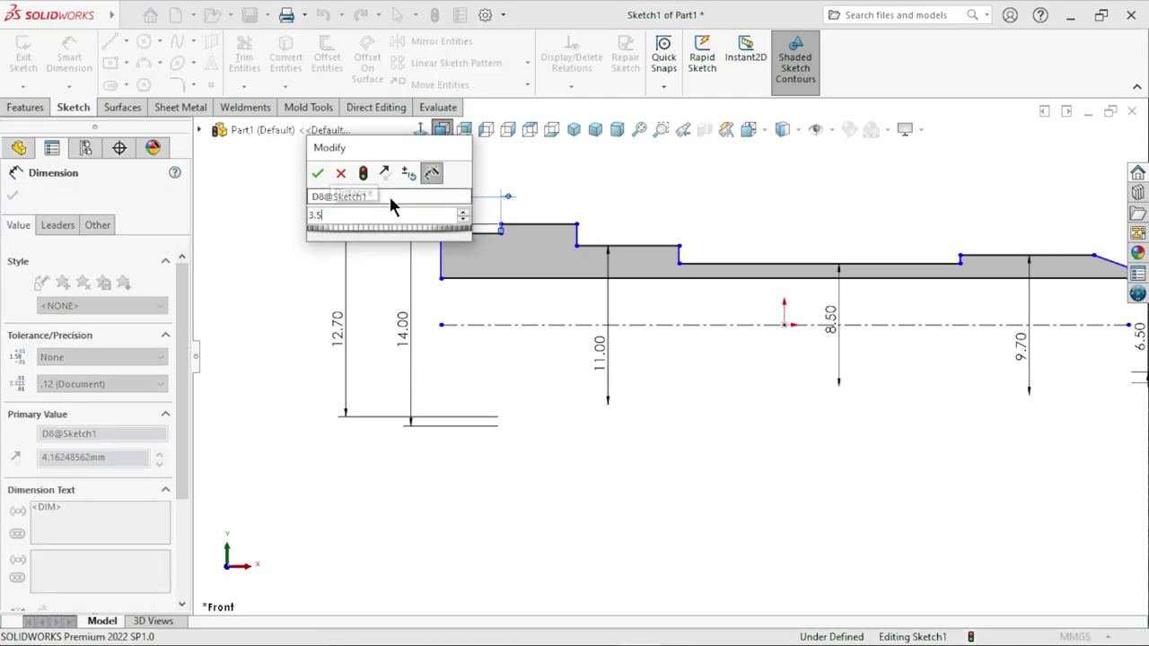
pyautogui.press('Return')
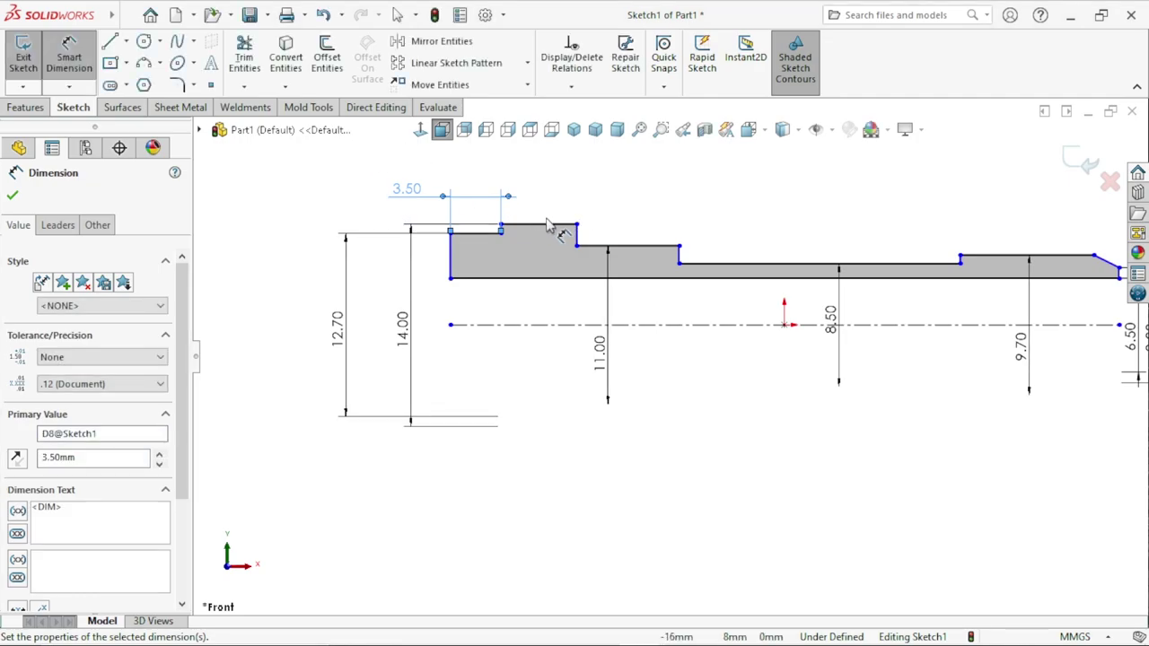
pyautogui.click(543, 229)
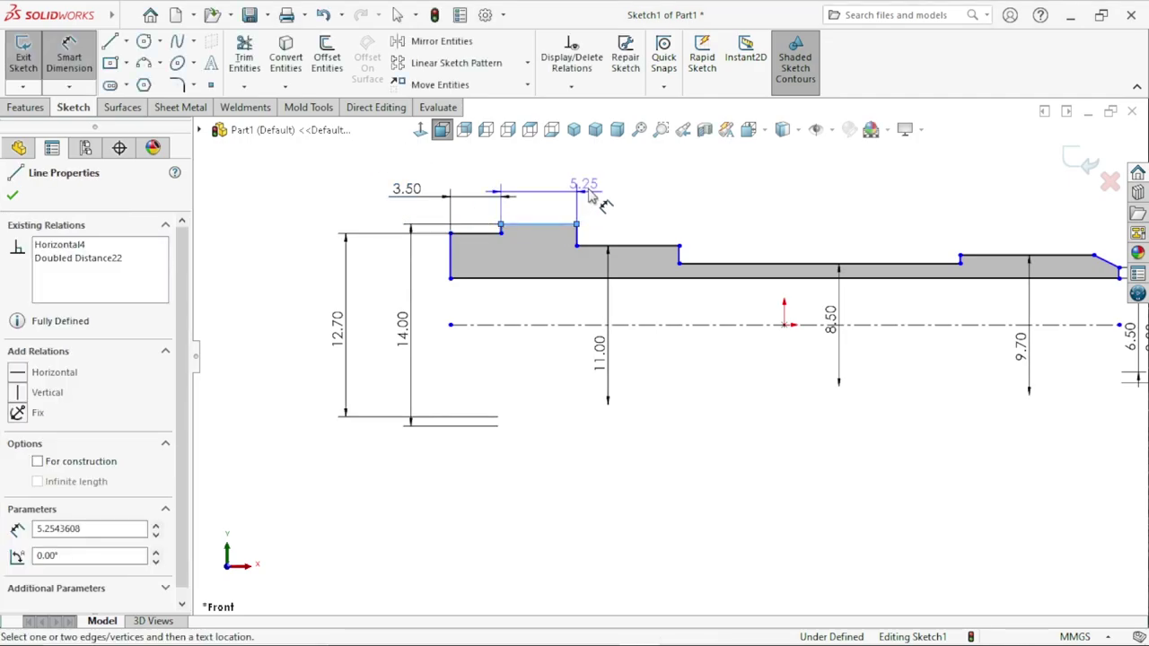
pyautogui.click(537, 178)
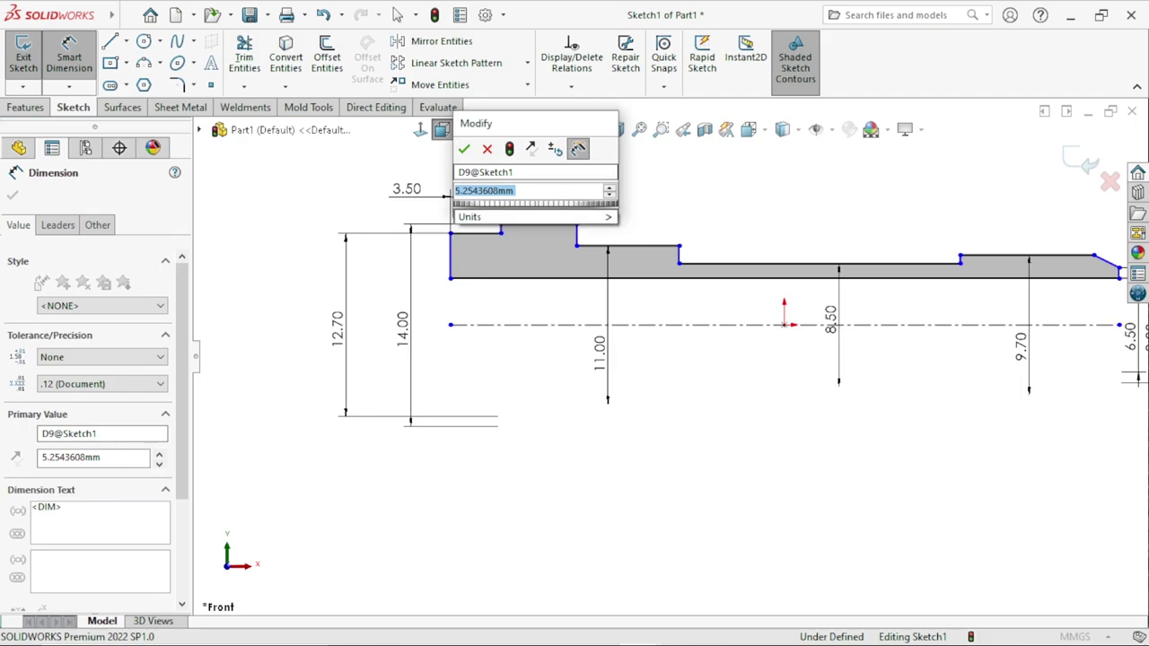
pyautogui.write('2')
pyautogui.press('Return')
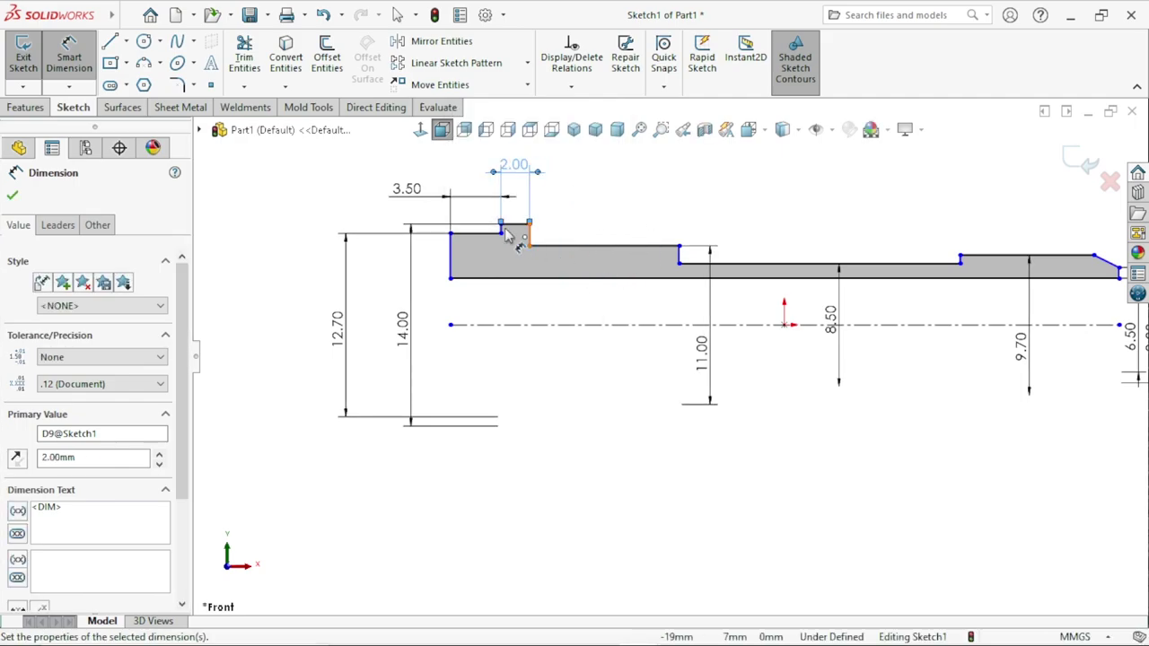
pyautogui.click(579, 246)
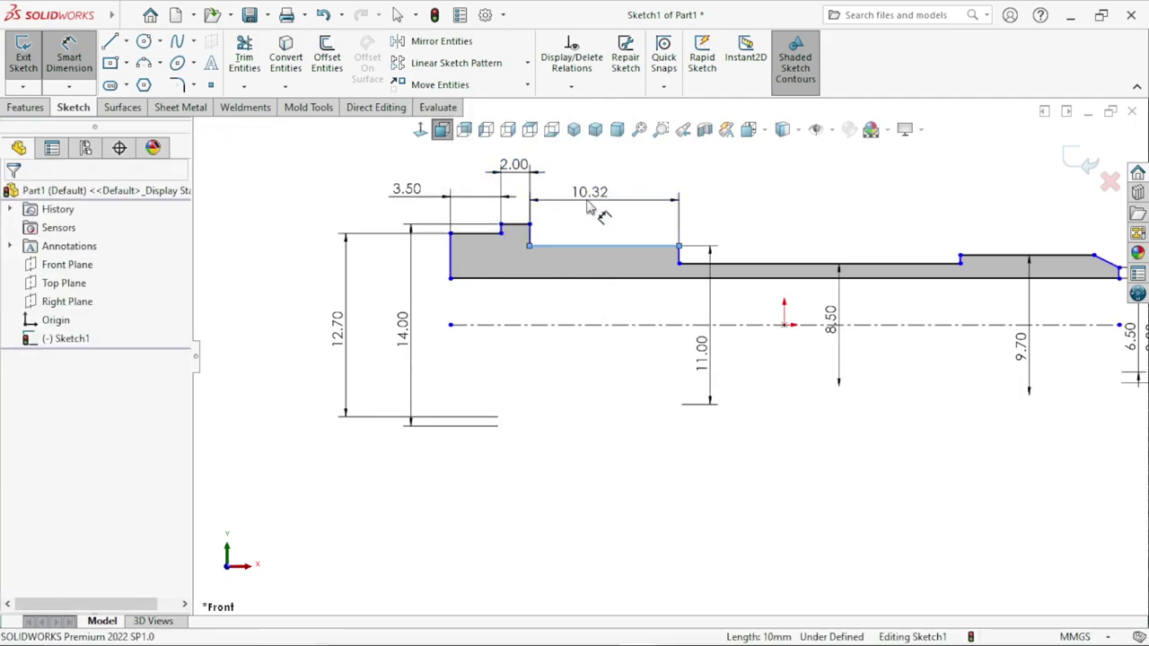
pyautogui.click(588, 206)
pyautogui.write('3')
pyautogui.press('Return')
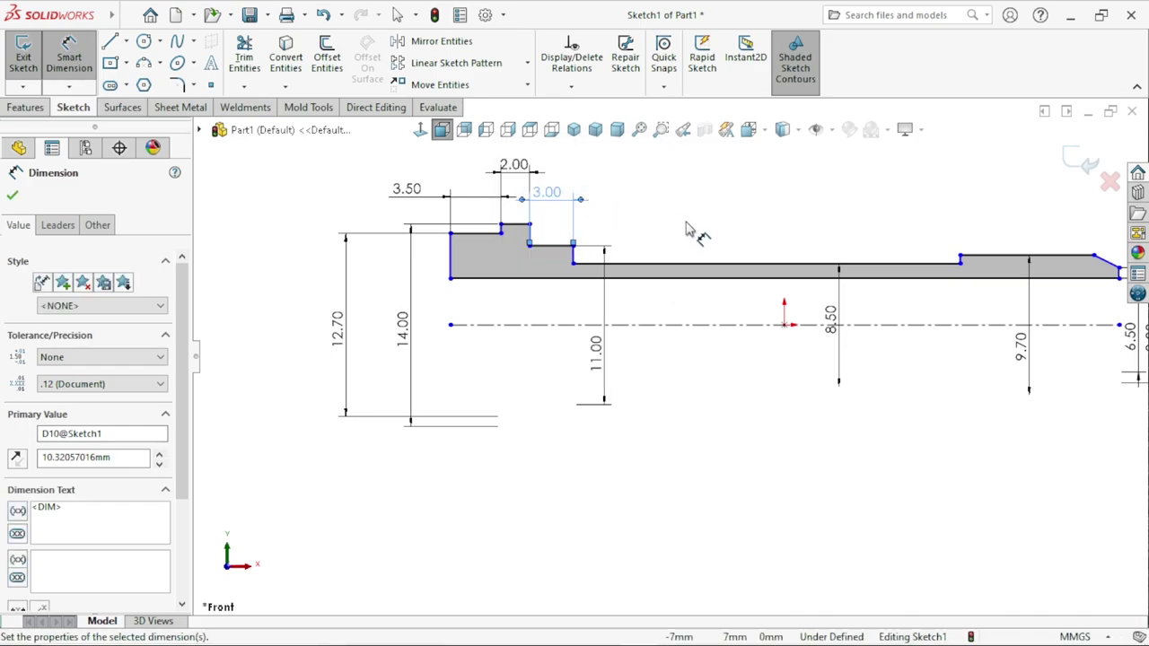
# Dimension the long top line at 15.00 mm and the line before the taper at 3.50 mm.
pyautogui.press('f')
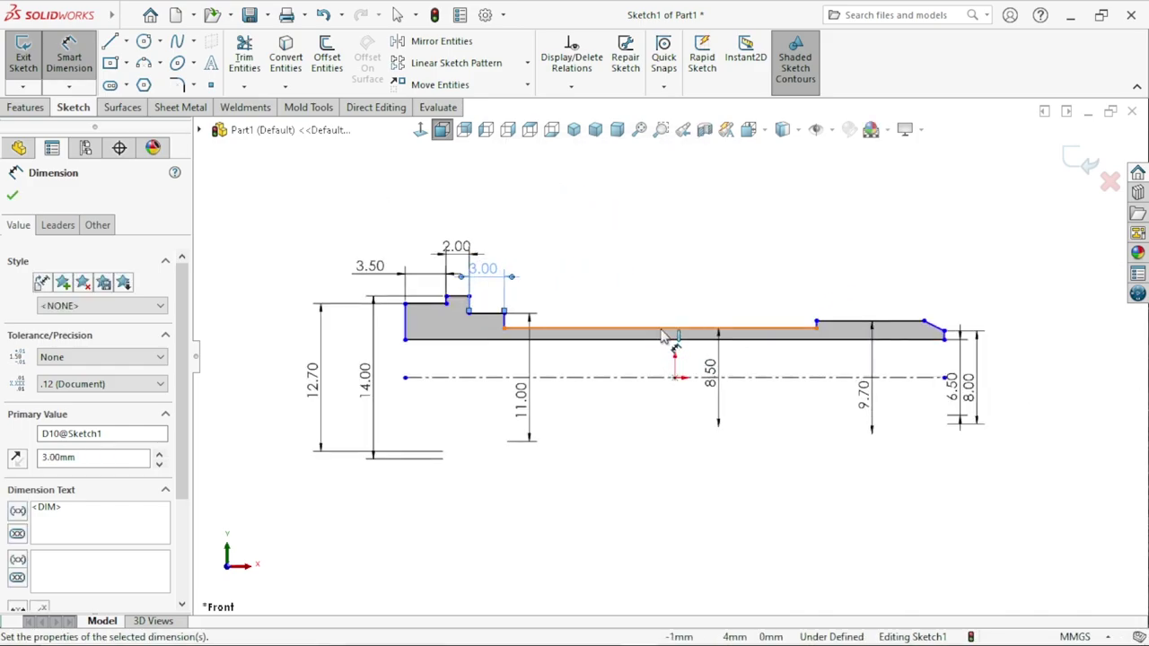
pyautogui.click(669, 328)
pyautogui.click(659, 296)
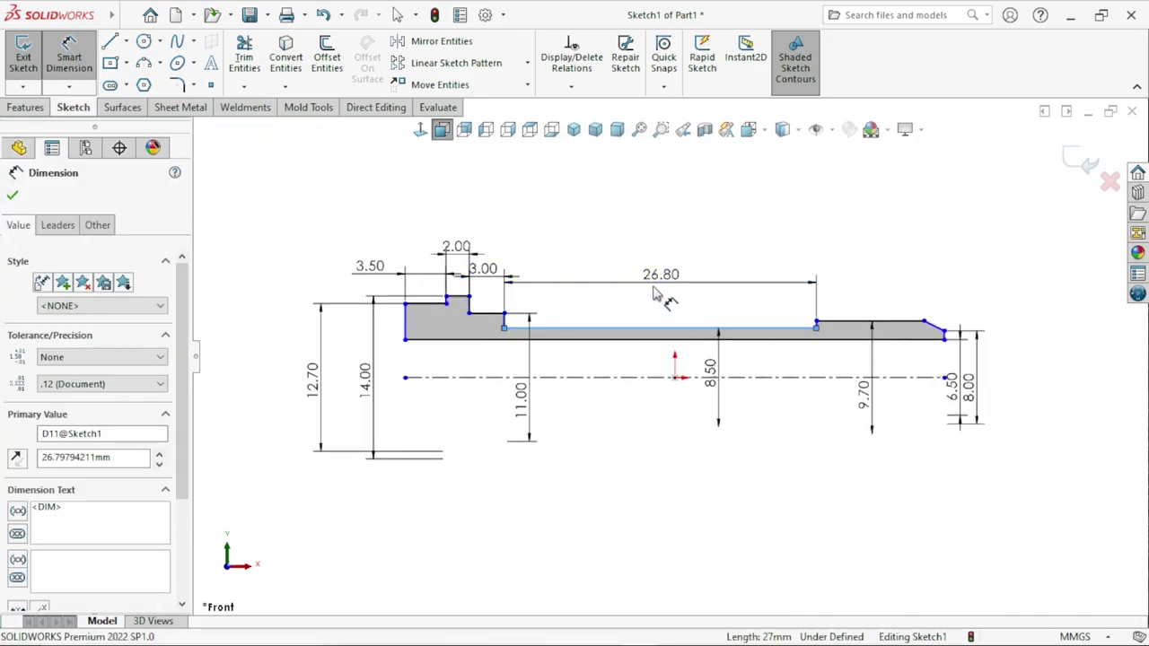
pyautogui.write('15')
pyautogui.press('Return')
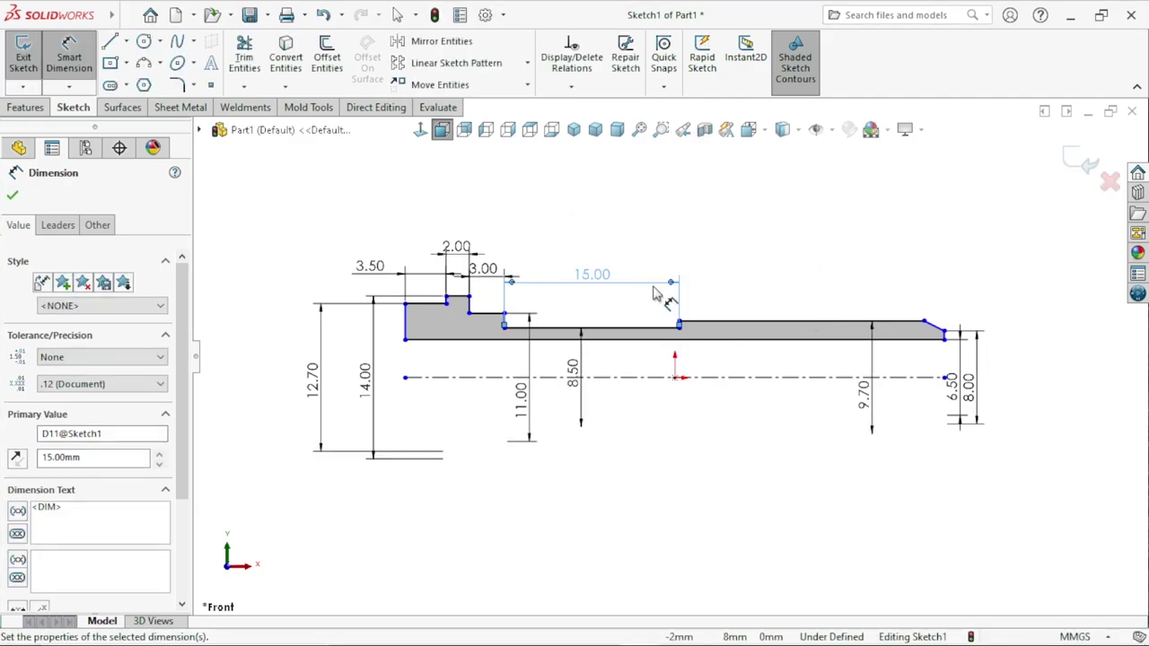
pyautogui.scroll(-2, 785, 368)
pyautogui.click(754, 310)
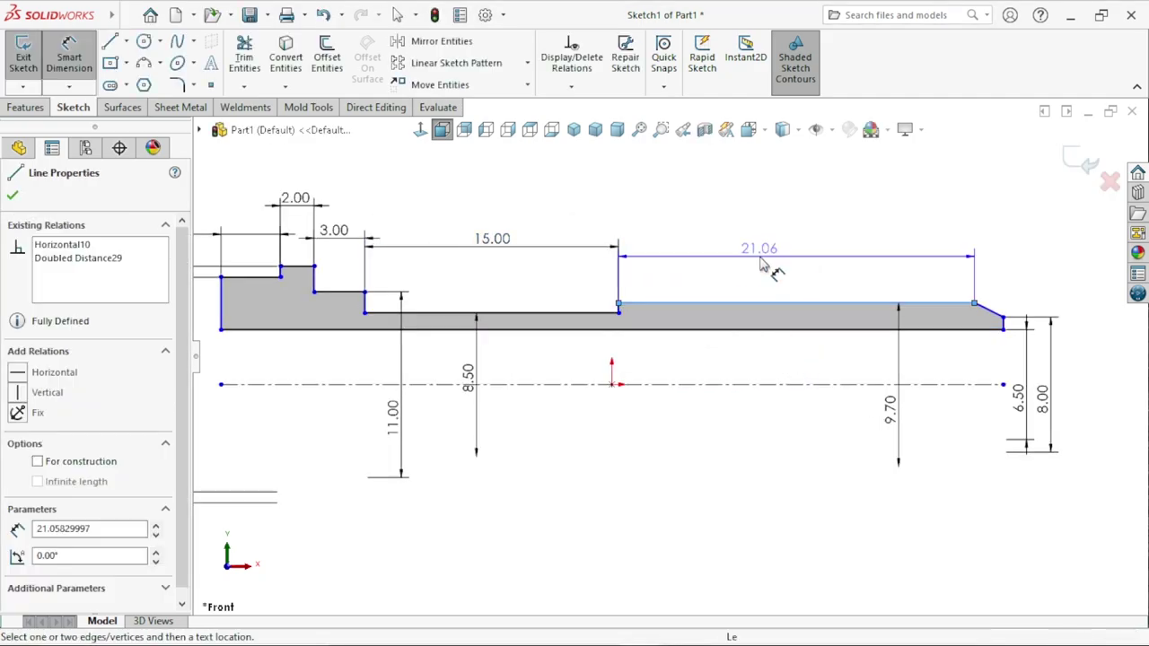
pyautogui.click(756, 267)
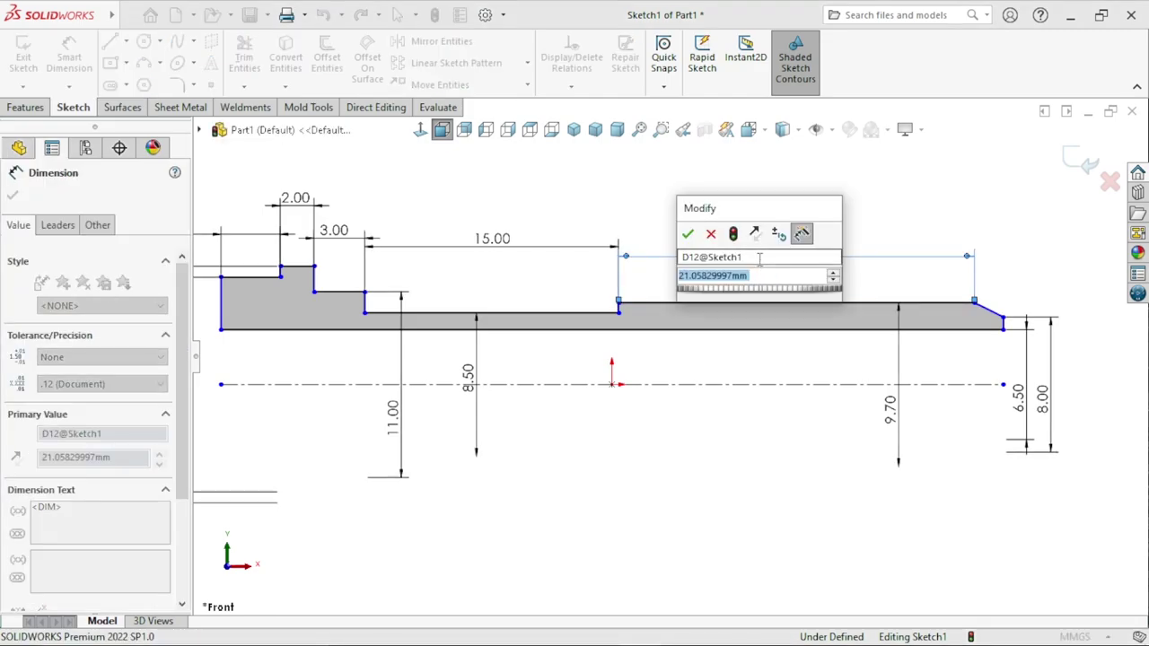
pyautogui.write('3.5')
pyautogui.press('Return')
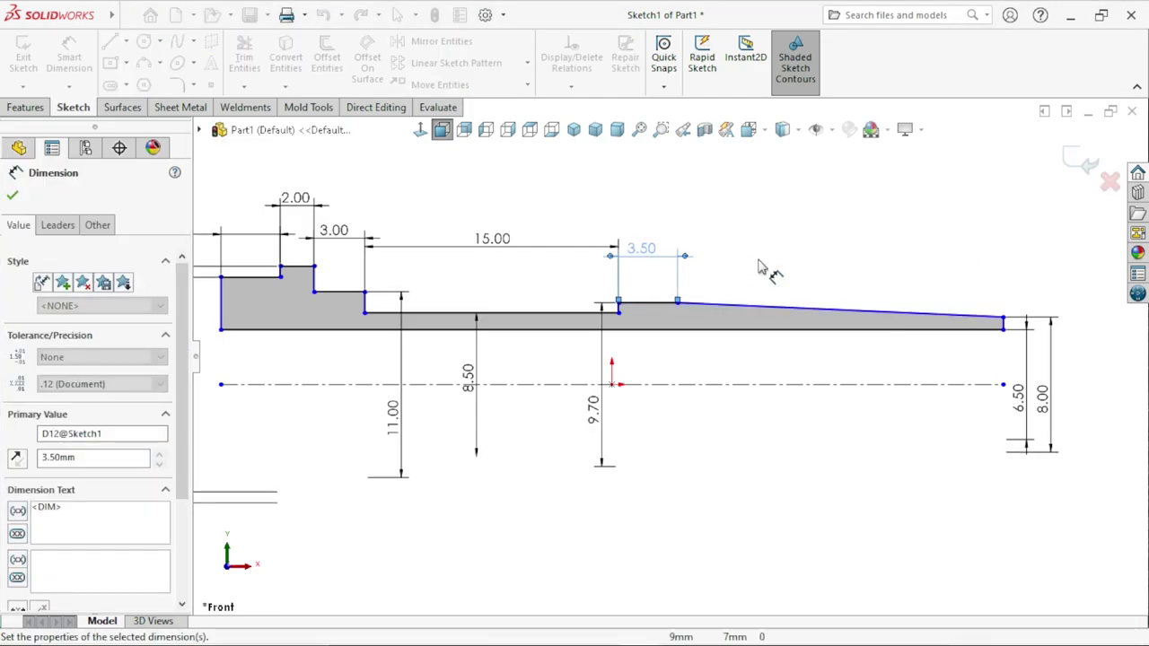
pyautogui.click(669, 525)
pyautogui.scroll(3, 669, 525)
pyautogui.scroll(-2, 655, 503)
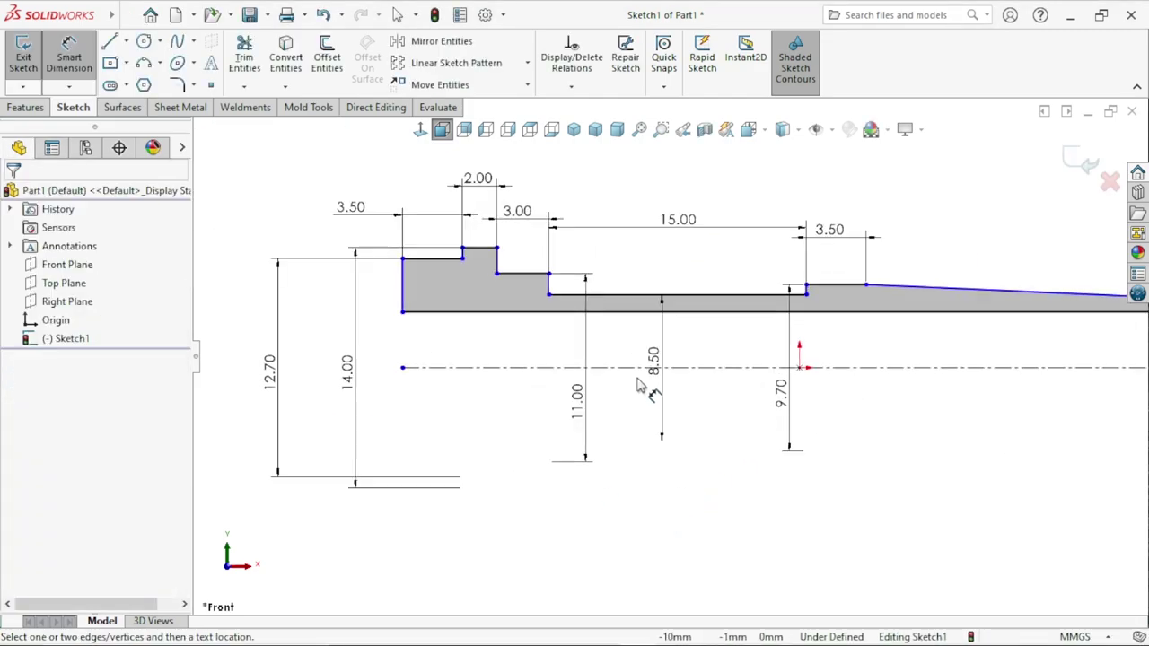
pyautogui.scroll(1, 642, 480)
pyautogui.scroll(2, 628, 455)
pyautogui.scroll(-2, 738, 389)
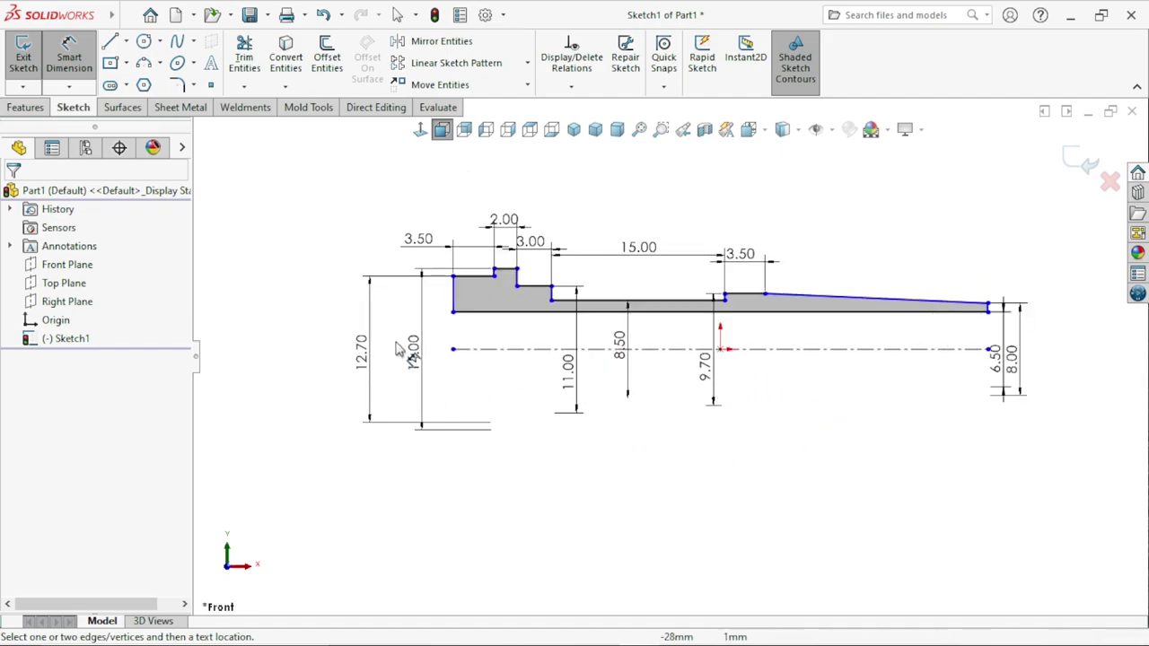
pyautogui.click(454, 301)
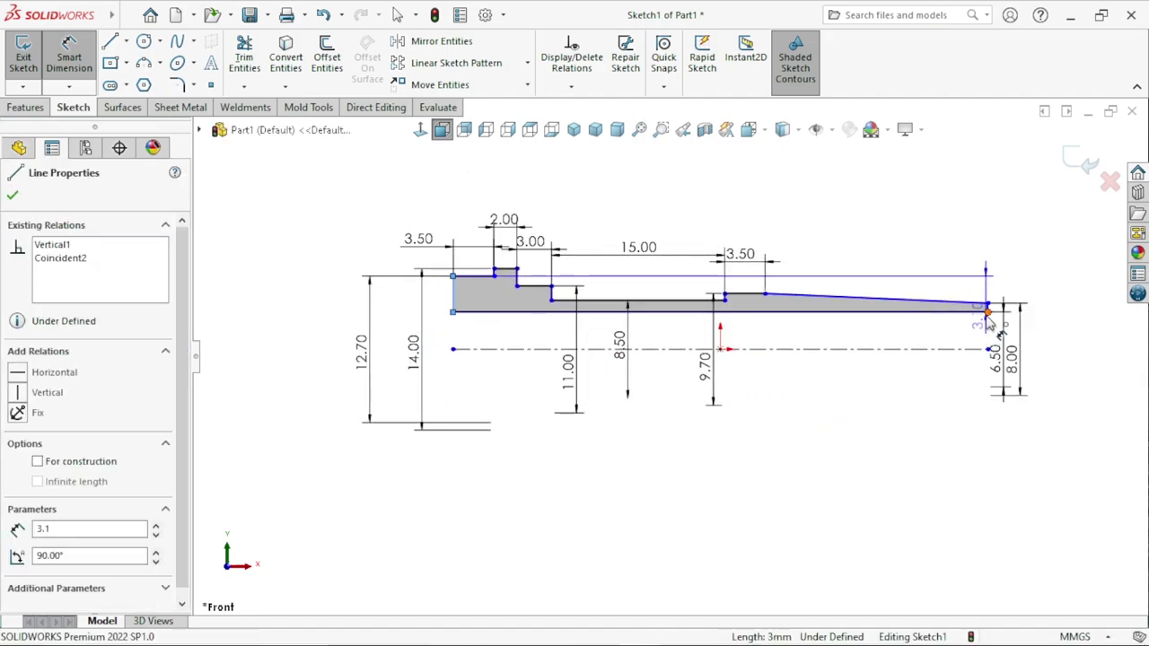
# Add a 30.00 mm overall length dimension from the left end line to the right end point.
pyautogui.click(987, 313)
pyautogui.click(682, 489)
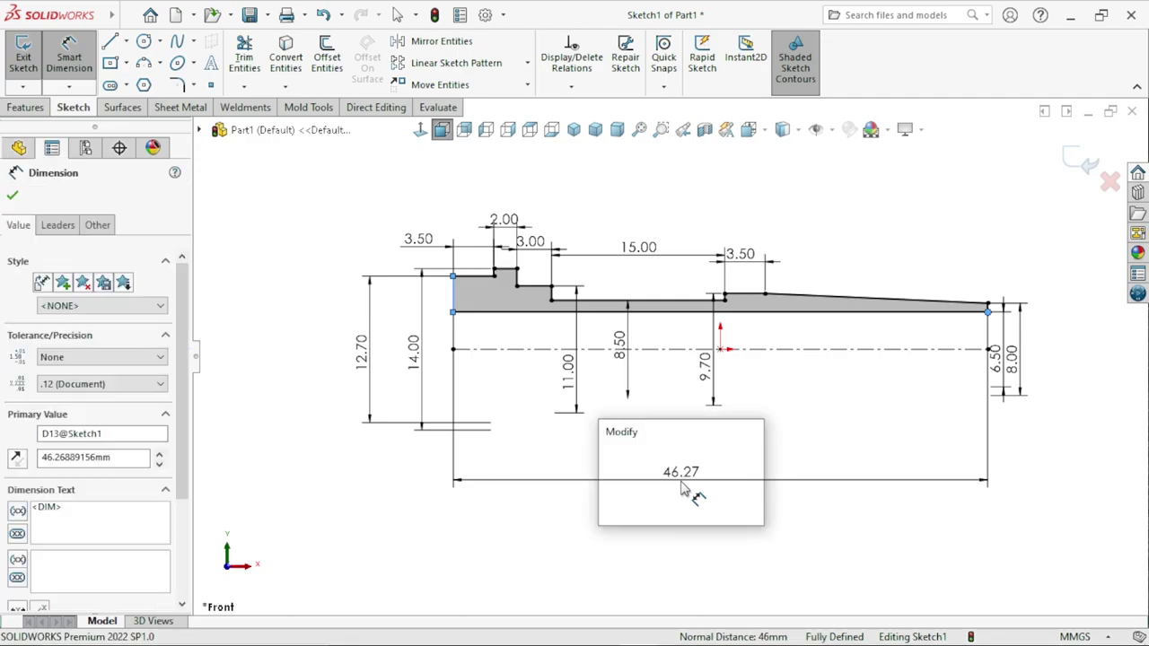
pyautogui.write('30')
pyautogui.press('Return')
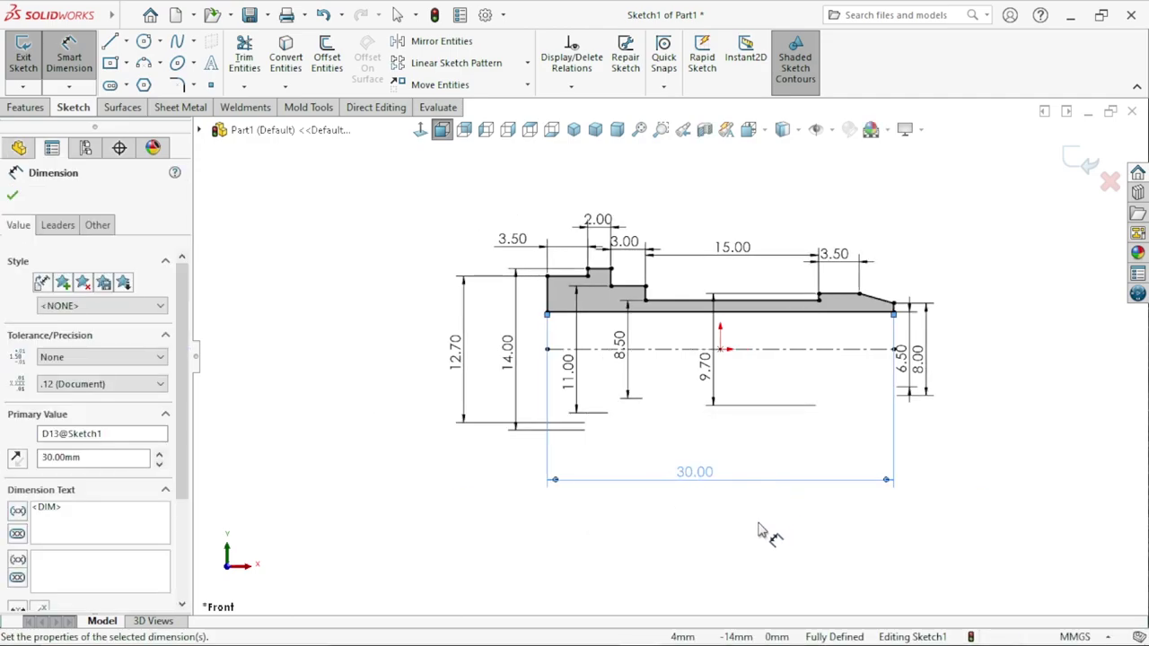
pyautogui.click(761, 534)
pyautogui.scroll(2, 679, 359)
pyautogui.scroll(-3, 682, 359)
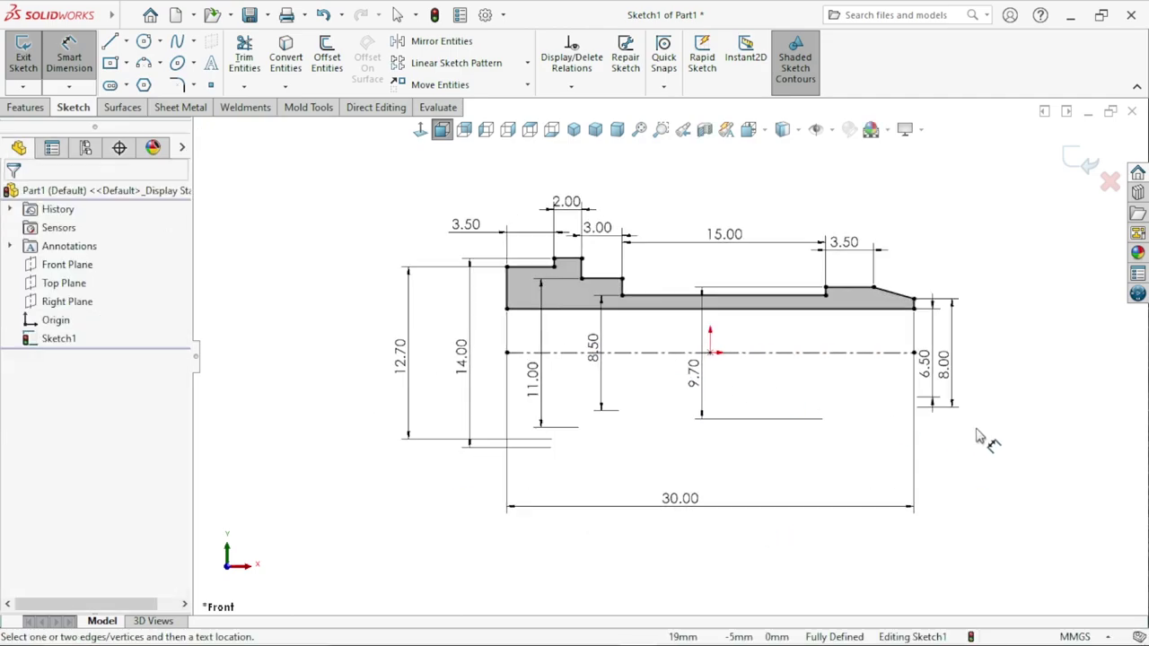
pyautogui.scroll(3, 709, 364)
pyautogui.scroll(-1, 704, 359)
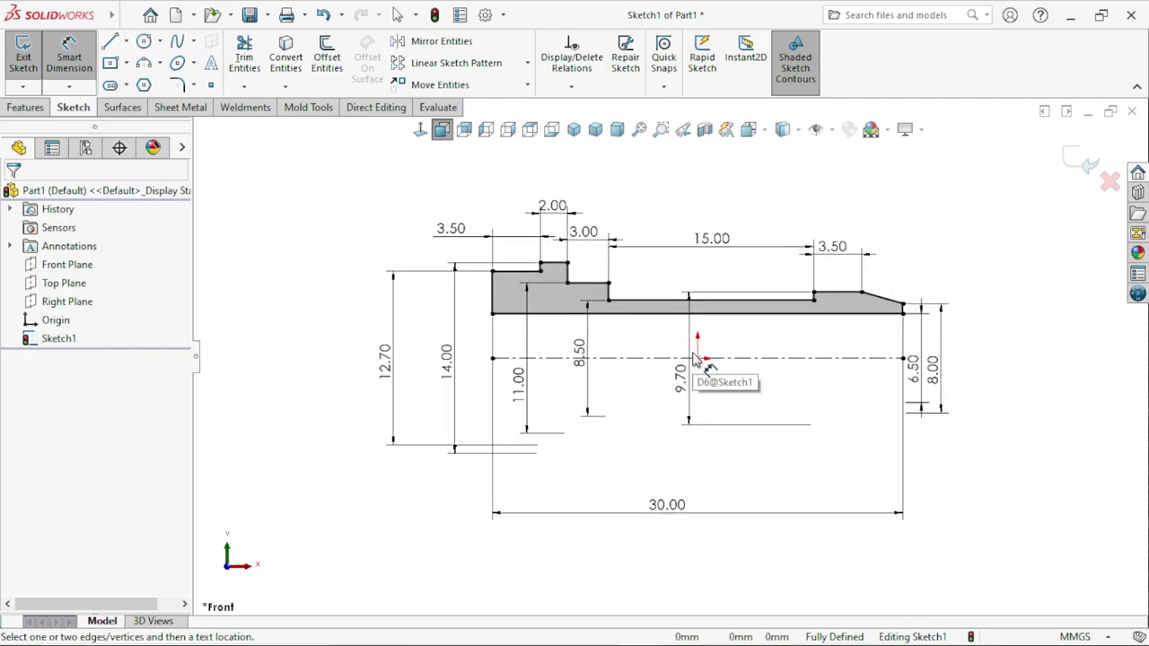
pyautogui.scroll(-3, 906, 404)
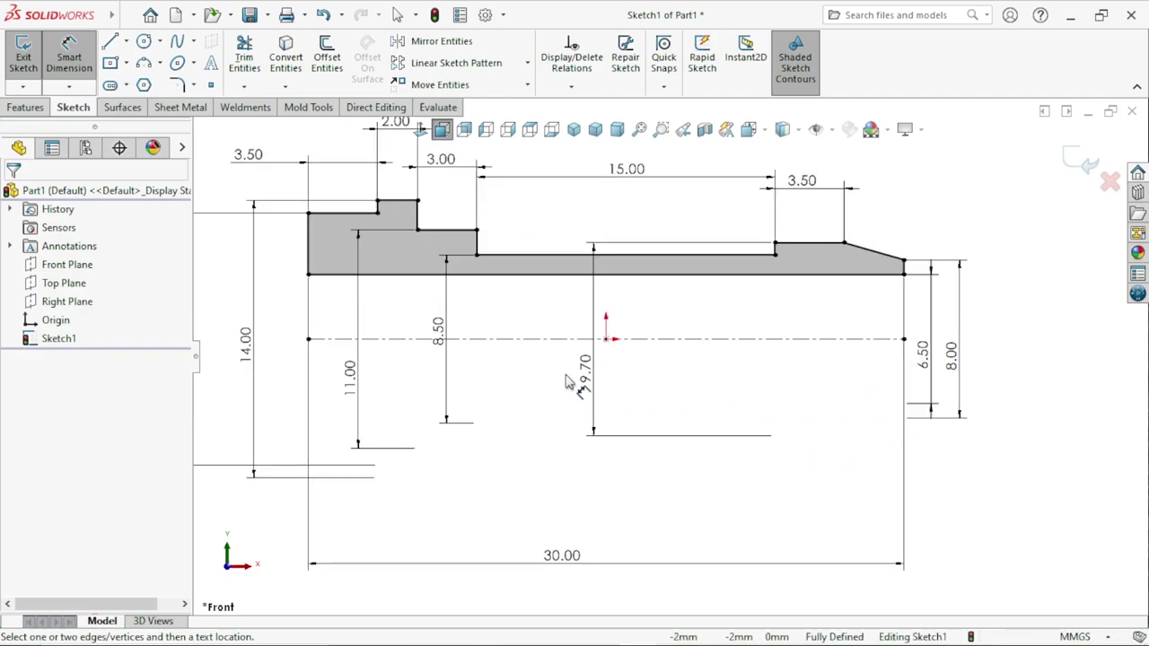
# Move the 9.70 dimension to a clearer spot on the sketch.
pyautogui.click(786, 363)
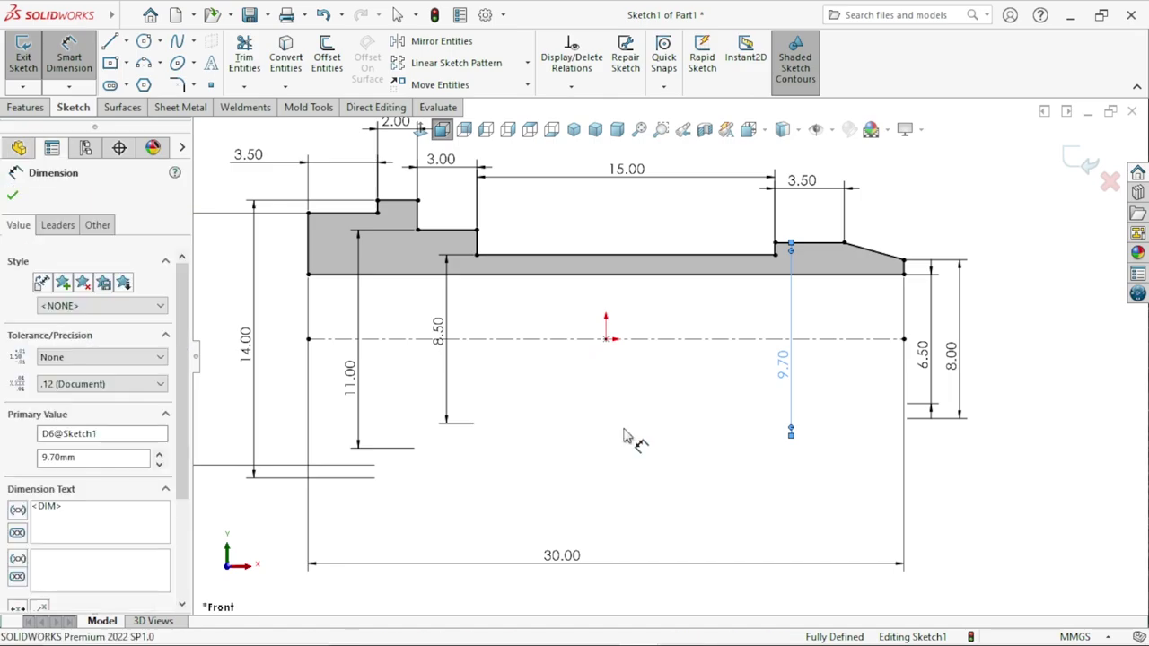
pyautogui.scroll(5, 620, 404)
pyautogui.scroll(-3, 603, 378)
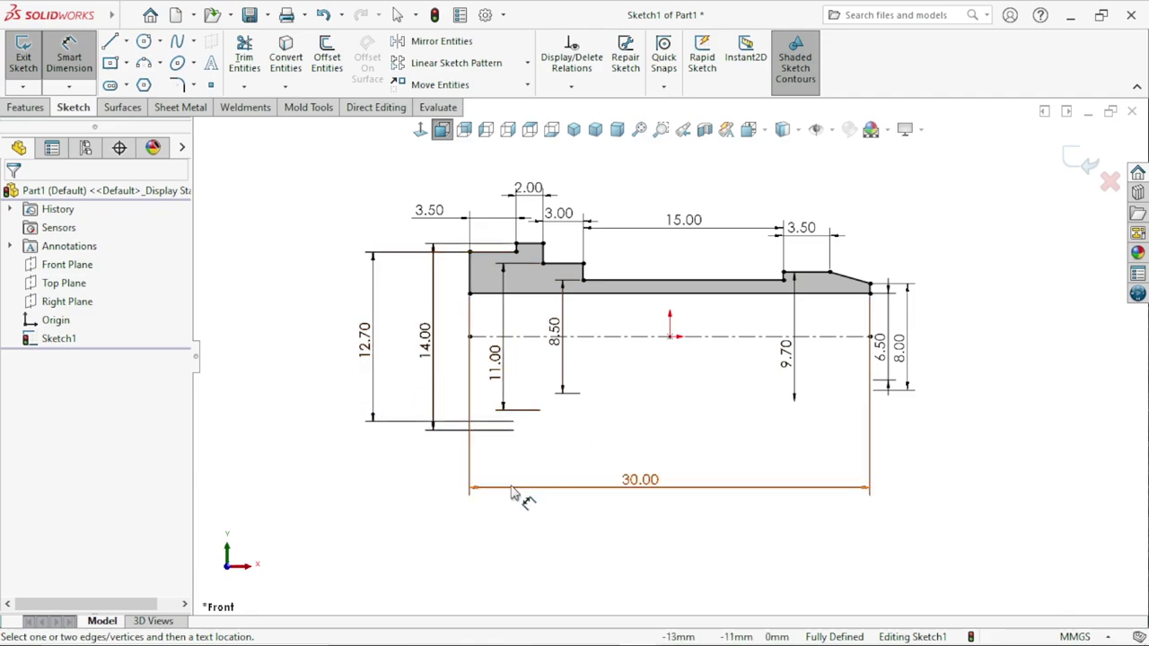
pyautogui.scroll(1, 642, 421)
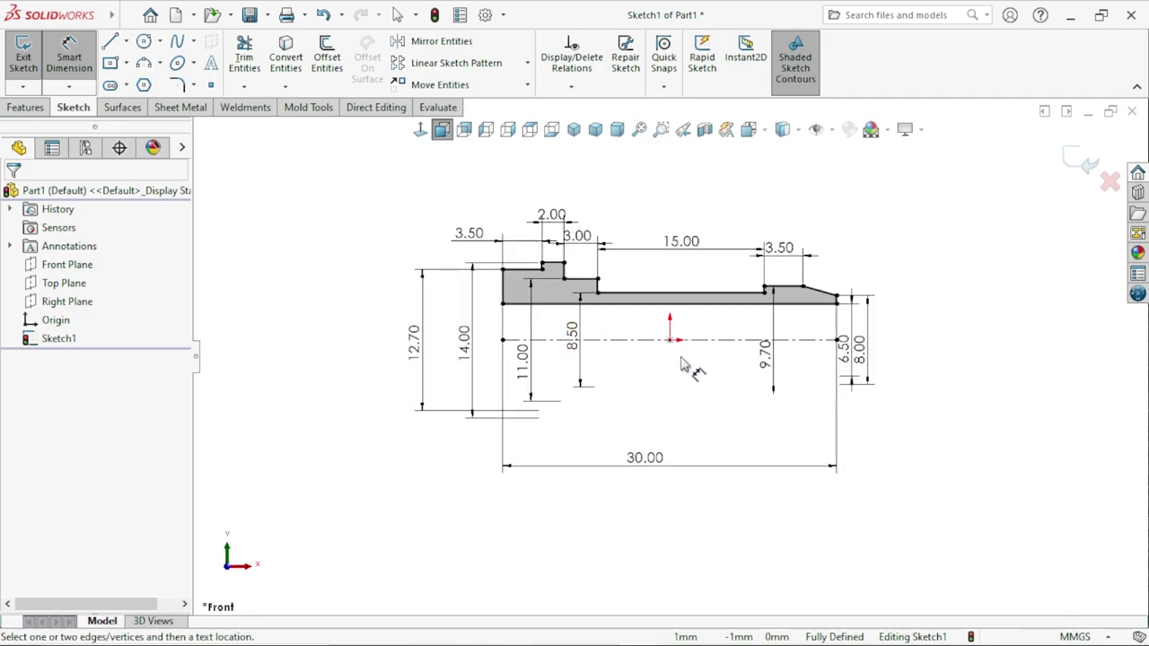
pyautogui.scroll(-1, 674, 367)
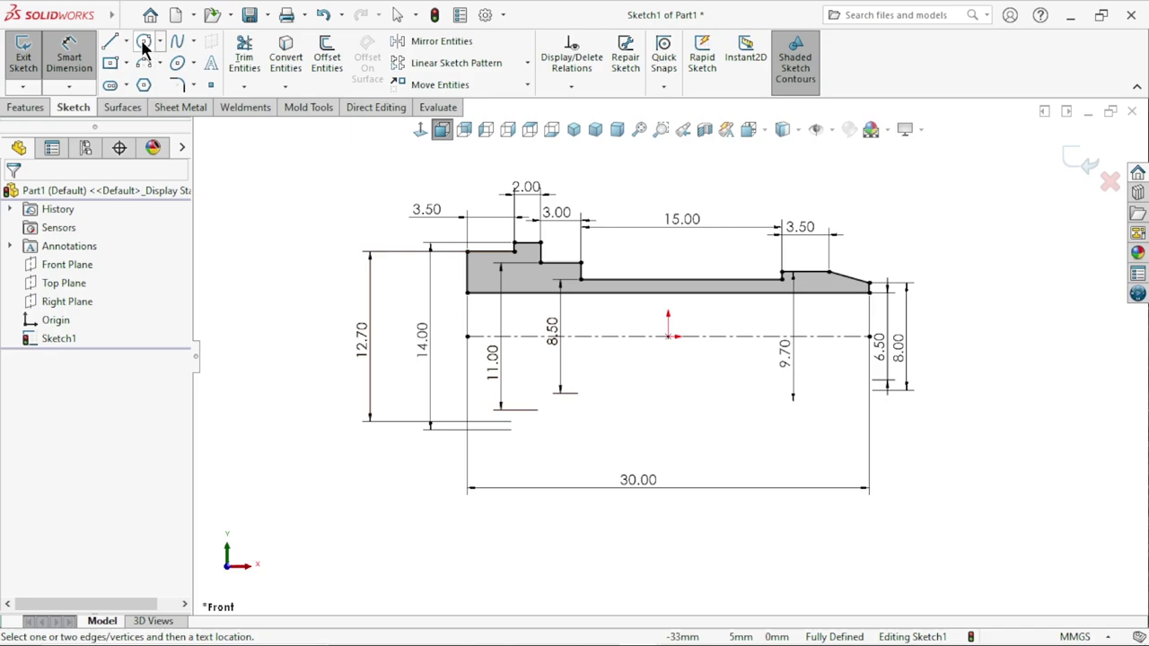
# Draw a circle to the left of the fitting profile.
pyautogui.press('c')
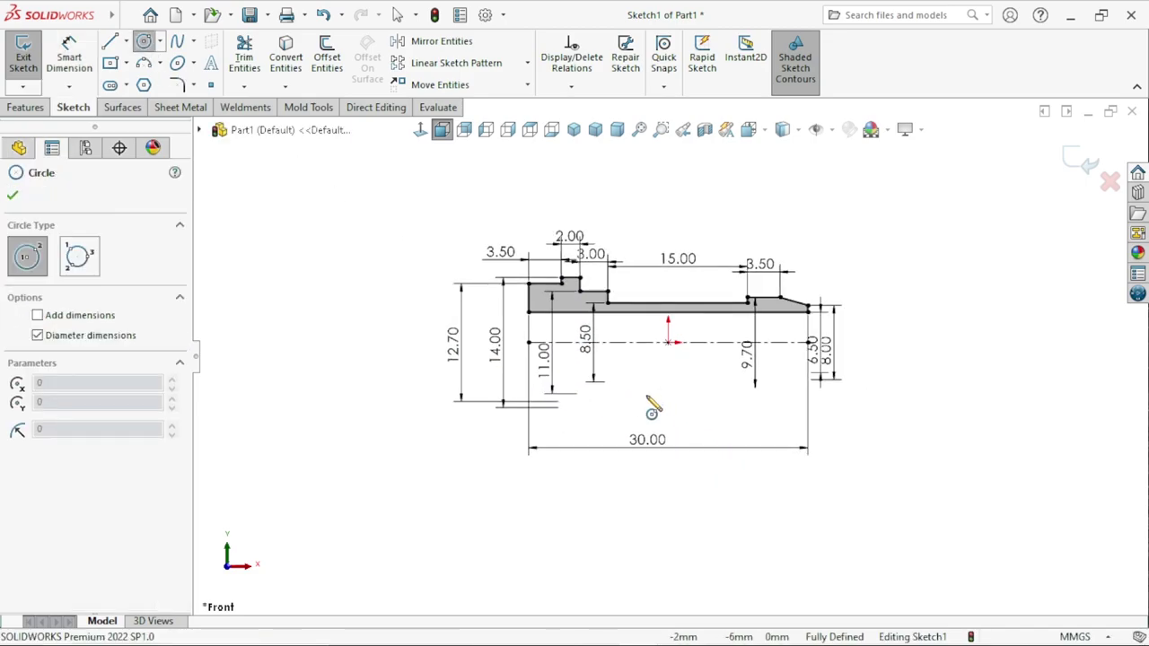
pyautogui.scroll(1, 655, 404)
pyautogui.scroll(-1, 628, 401)
pyautogui.click(288, 274)
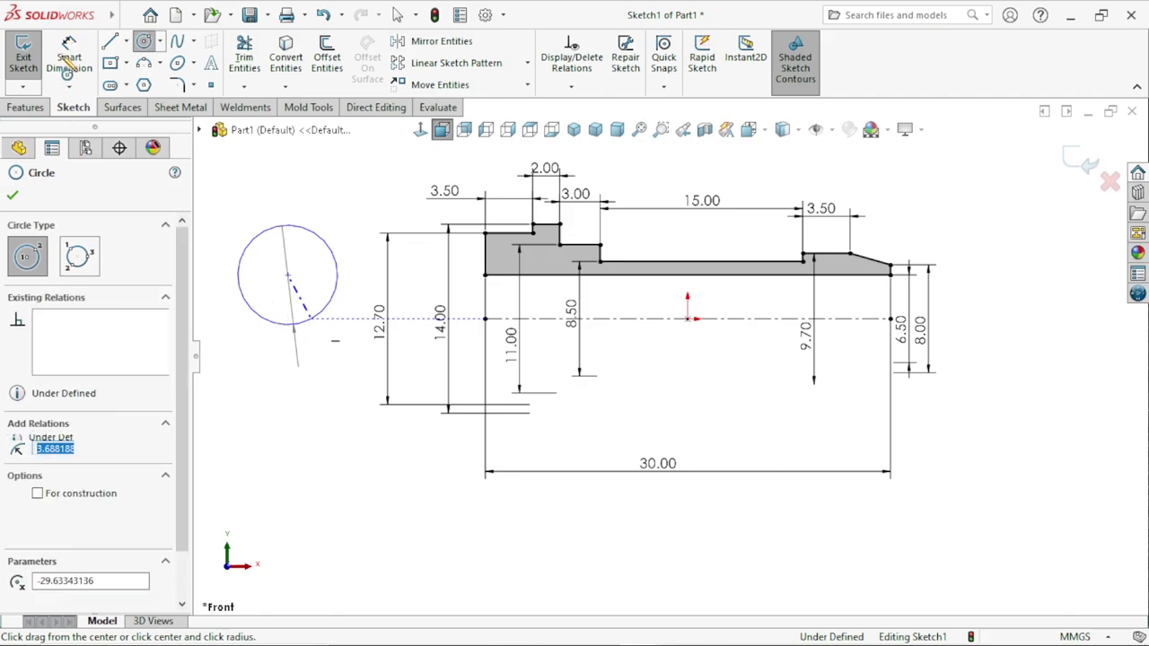
pyautogui.click(69, 61)
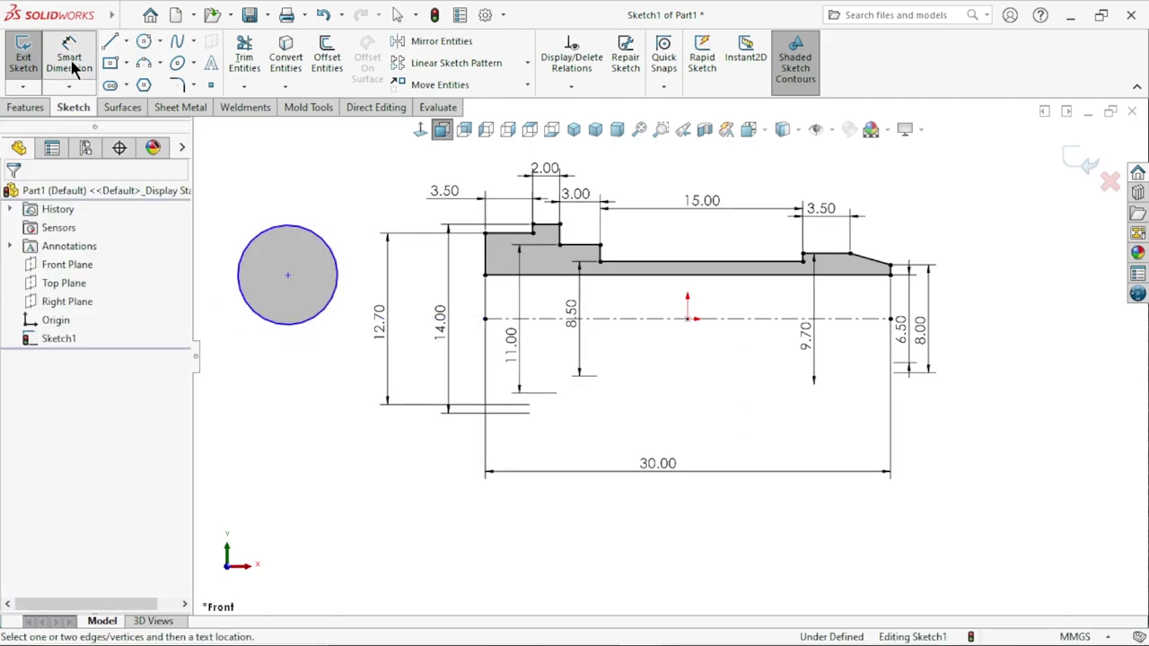
# Set the circle's diameter to 12 mm and drag it onto the centreline's left end.
pyautogui.click(306, 225)
pyautogui.click(306, 189)
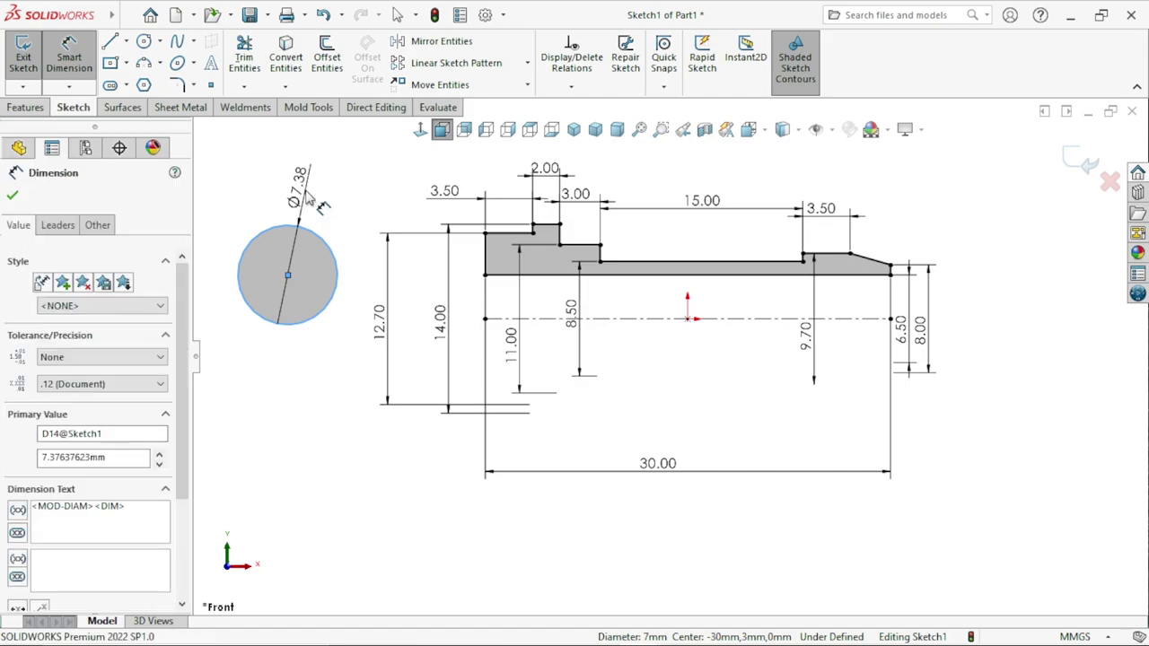
pyautogui.click(234, 166)
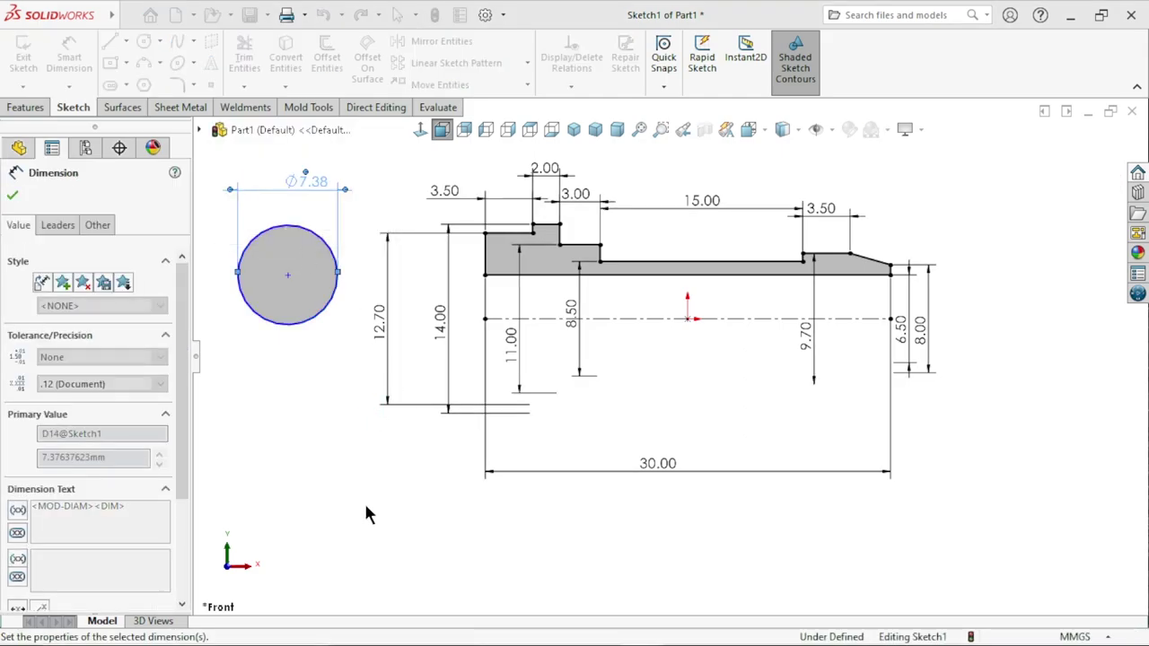
pyautogui.write('12')
pyautogui.press('Return')
pyautogui.press('f')
pyautogui.scroll(-2, 581, 386)
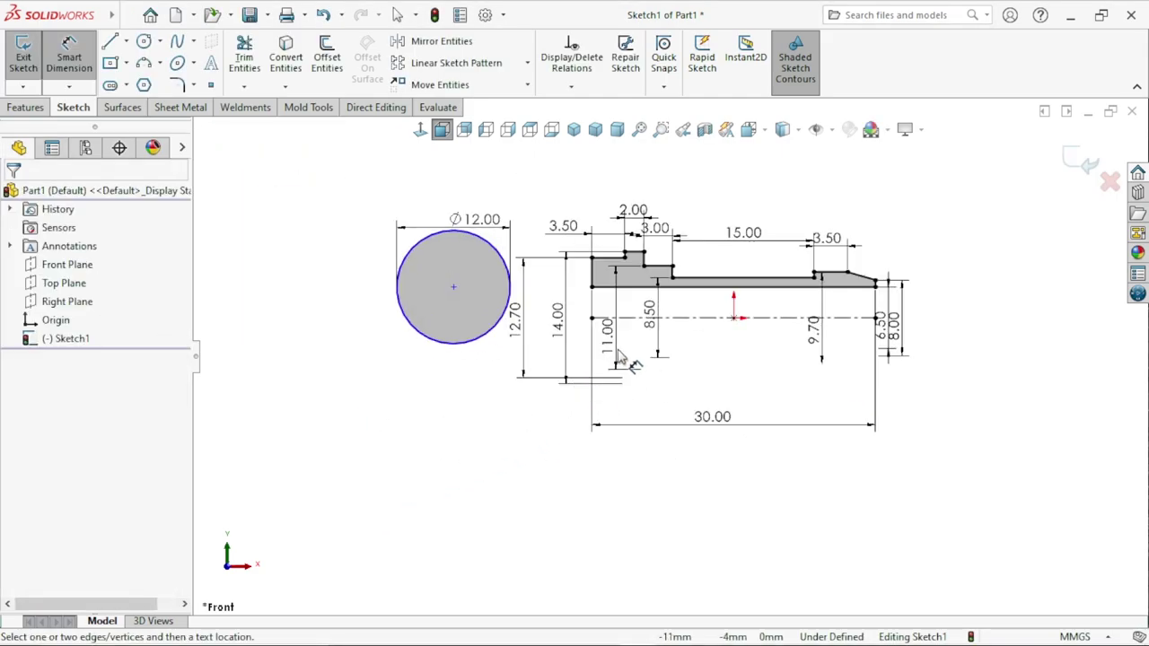
pyautogui.press('Escape')
pyautogui.moveTo(453, 286)
pyautogui.mouseDown()
pyautogui.moveTo(619, 341)
pyautogui.moveTo(639, 331)
pyautogui.mouseUp()
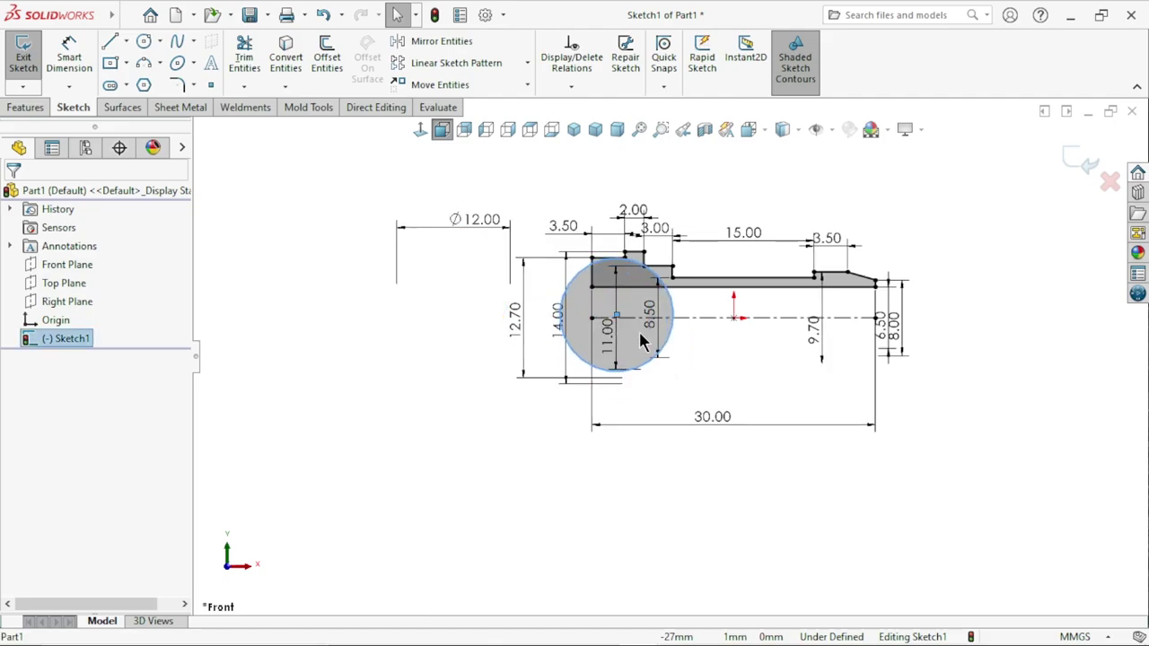
# Make the circle coincident with the step's top corner point.
pyautogui.click(362, 411)
pyautogui.scroll(-2, 619, 287)
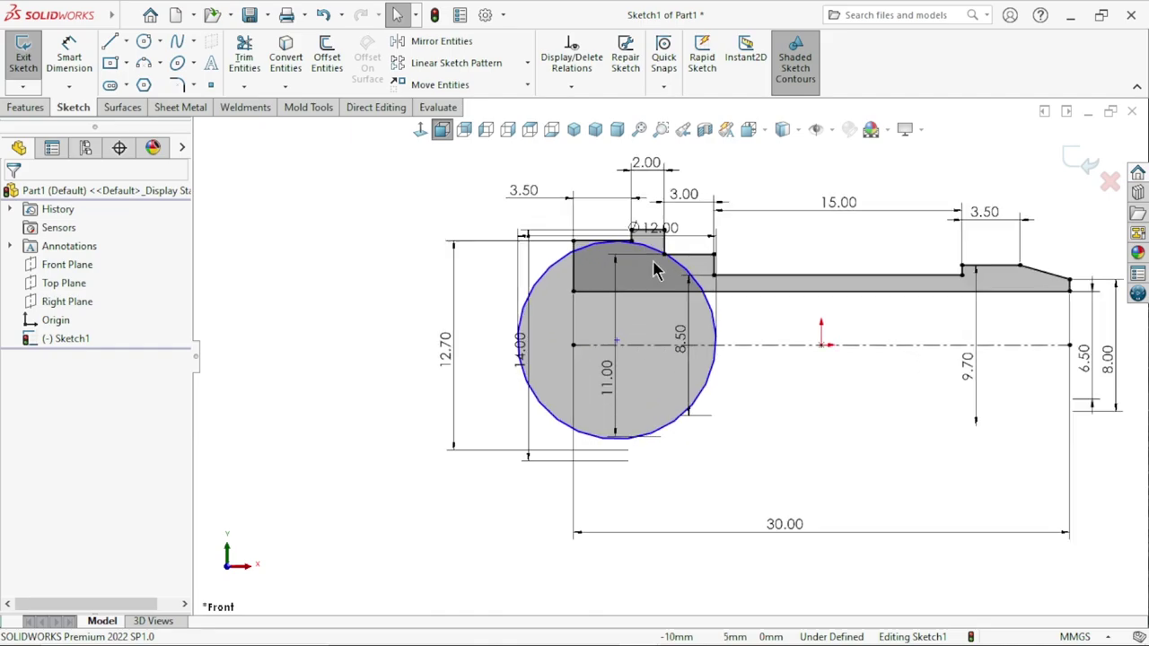
pyautogui.scroll(-2, 620, 287)
pyautogui.scroll(-3, 619, 287)
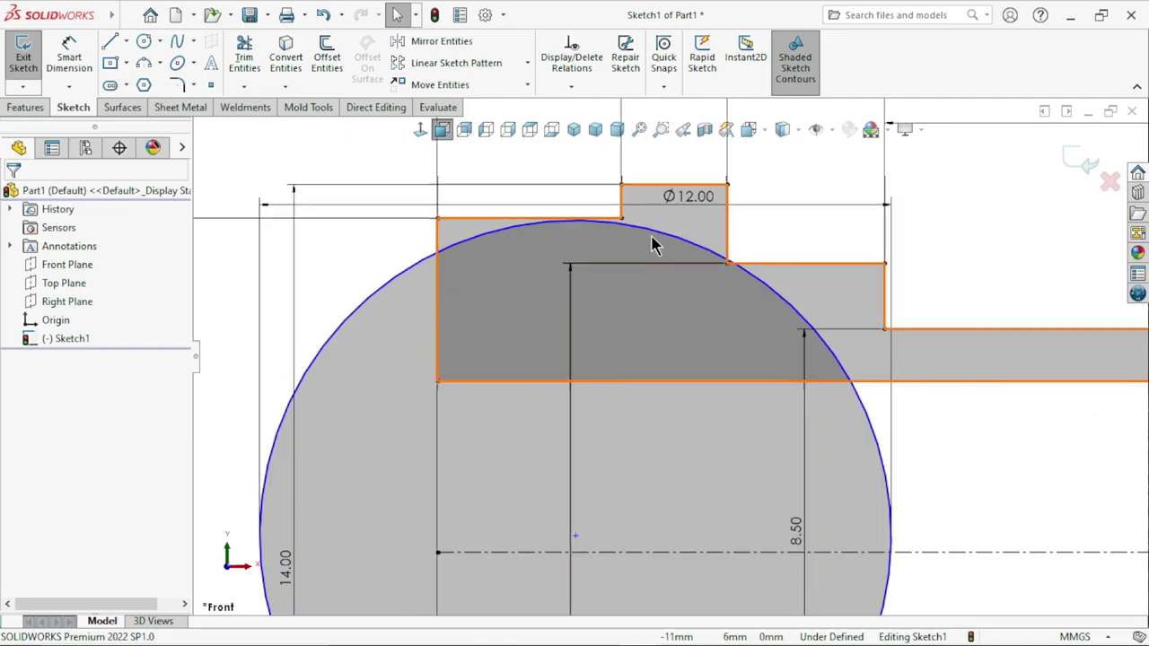
pyautogui.click(655, 235)
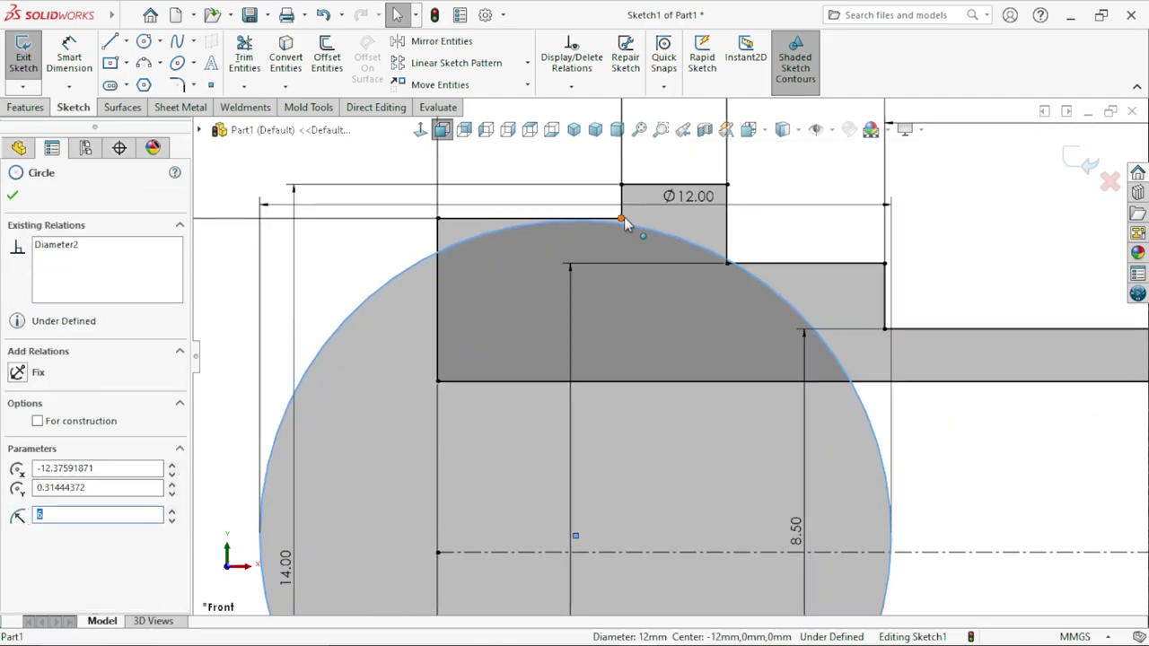
pyautogui.keyDown('ctrl'); pyautogui.click(622, 220); pyautogui.keyUp('ctrl')
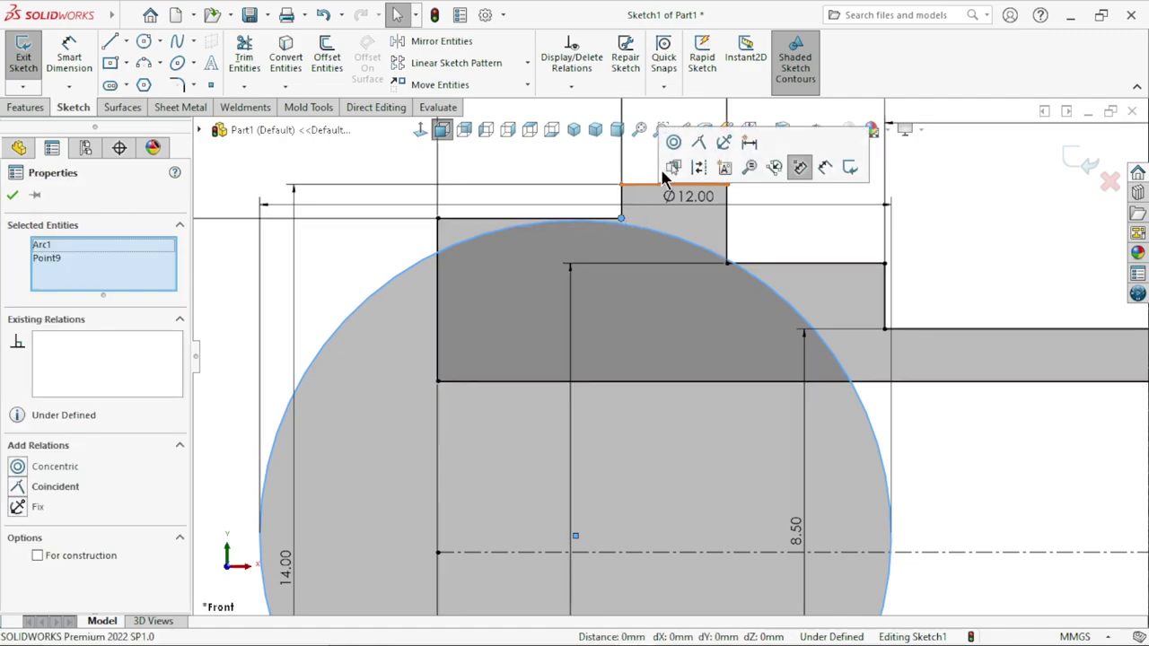
pyautogui.click(698, 142)
pyautogui.scroll(3, 619, 479)
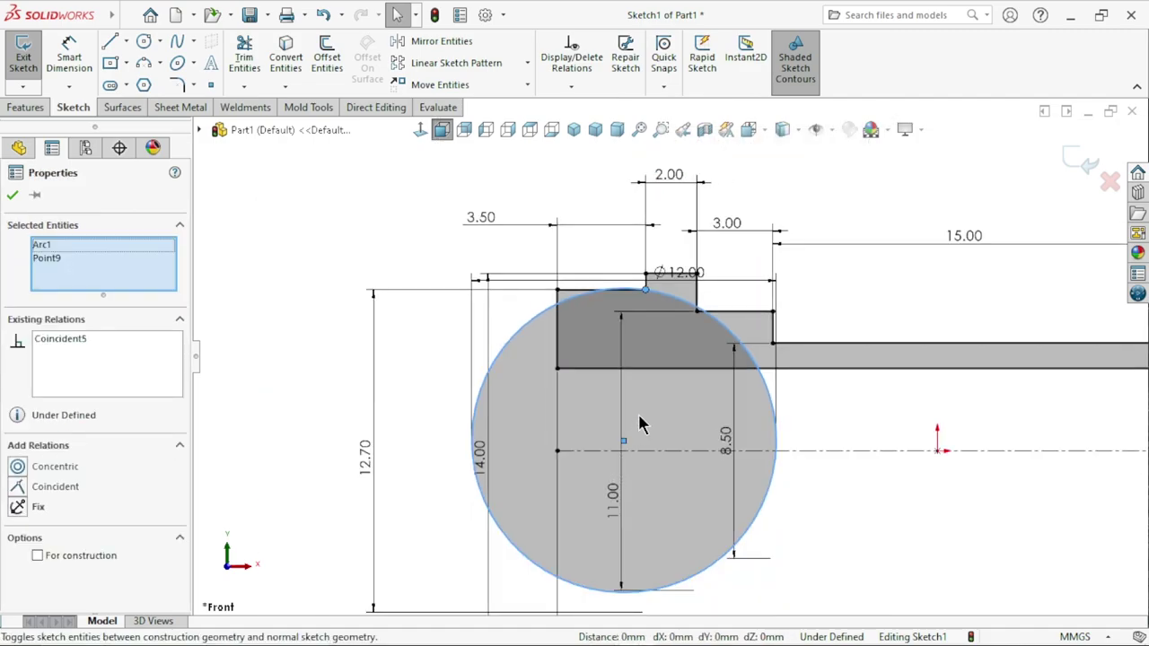
pyautogui.scroll(-2, 638, 423)
# Make the circle coincident with the head's lower-left corner point as well.
pyautogui.click(284, 380)
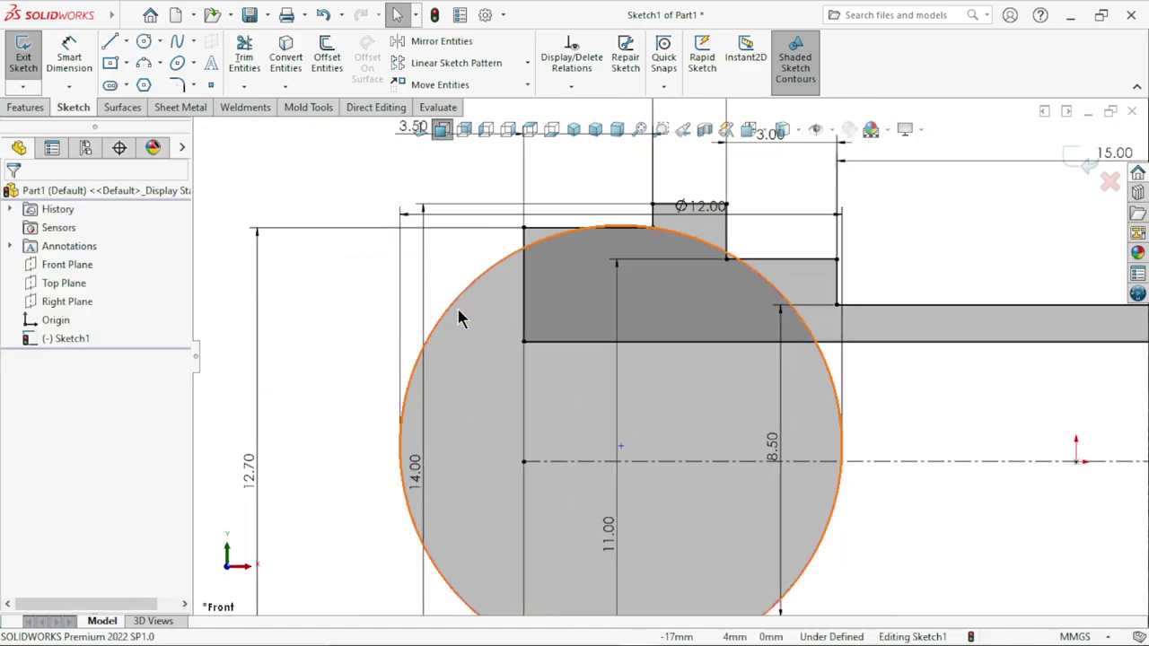
pyautogui.click(523, 342)
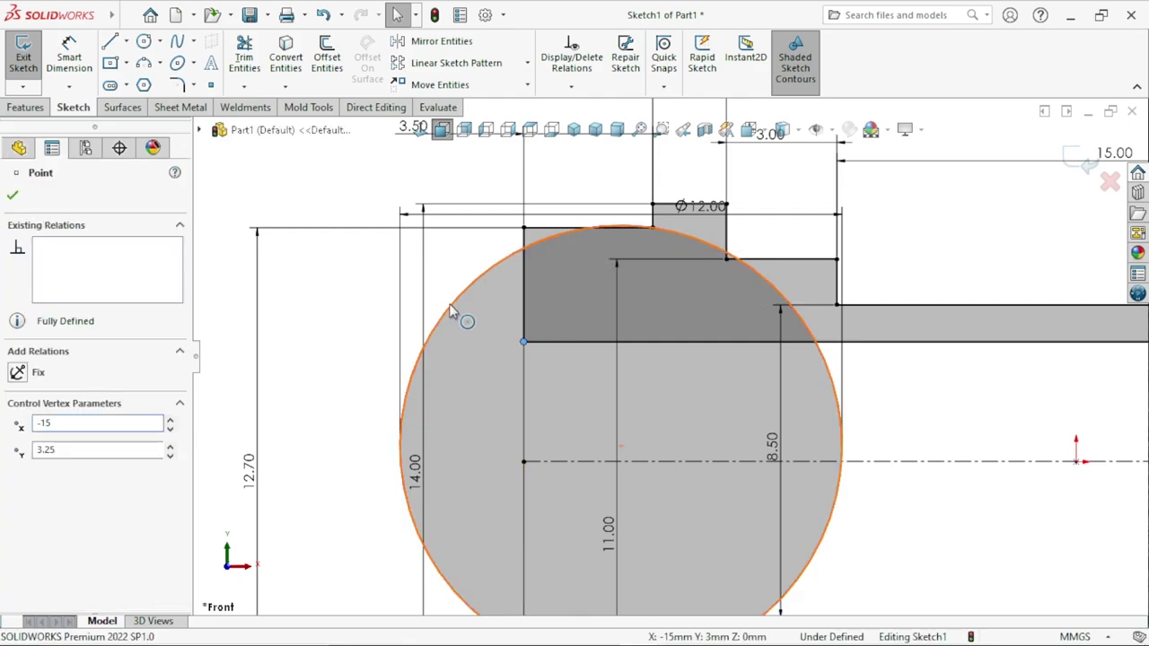
pyautogui.keyDown('ctrl'); pyautogui.click(451, 309); pyautogui.keyUp('ctrl')
pyautogui.click(525, 229)
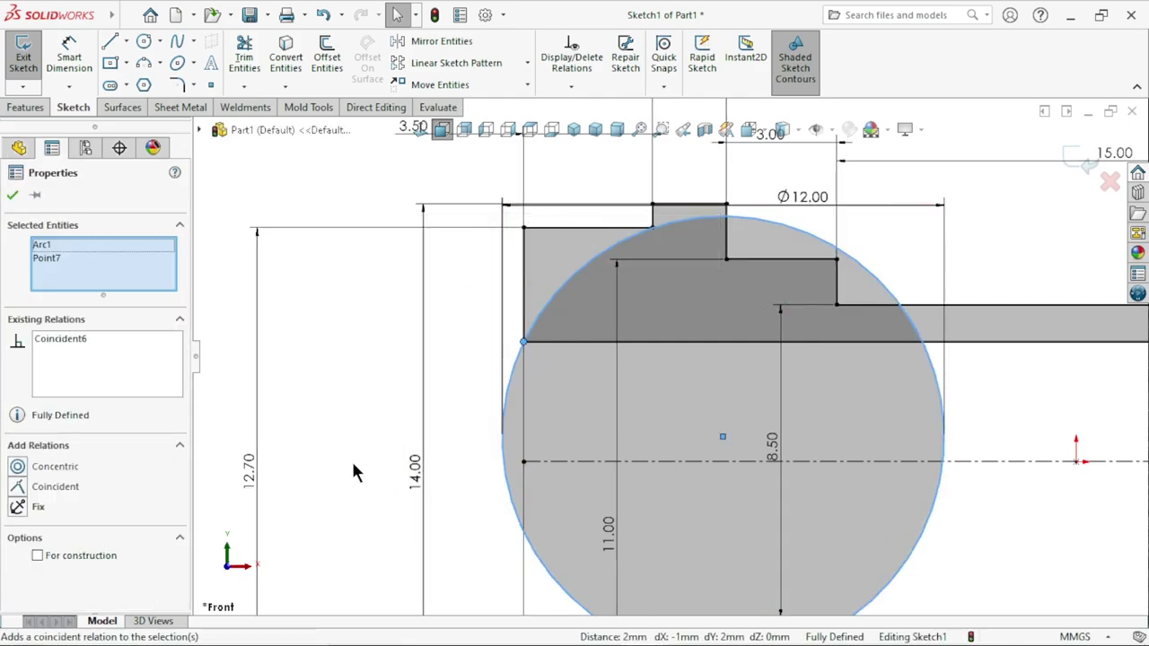
pyautogui.press('f')
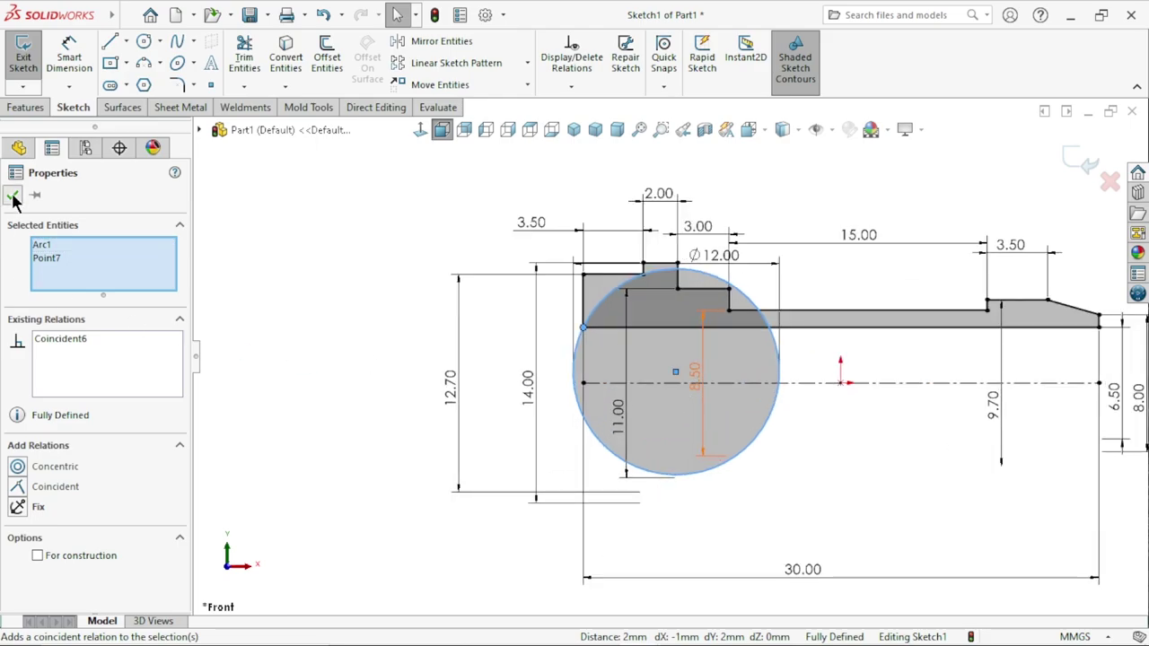
pyautogui.click(12, 196)
pyautogui.scroll(2, 725, 367)
pyautogui.scroll(-3, 736, 364)
pyautogui.scroll(-3, 751, 364)
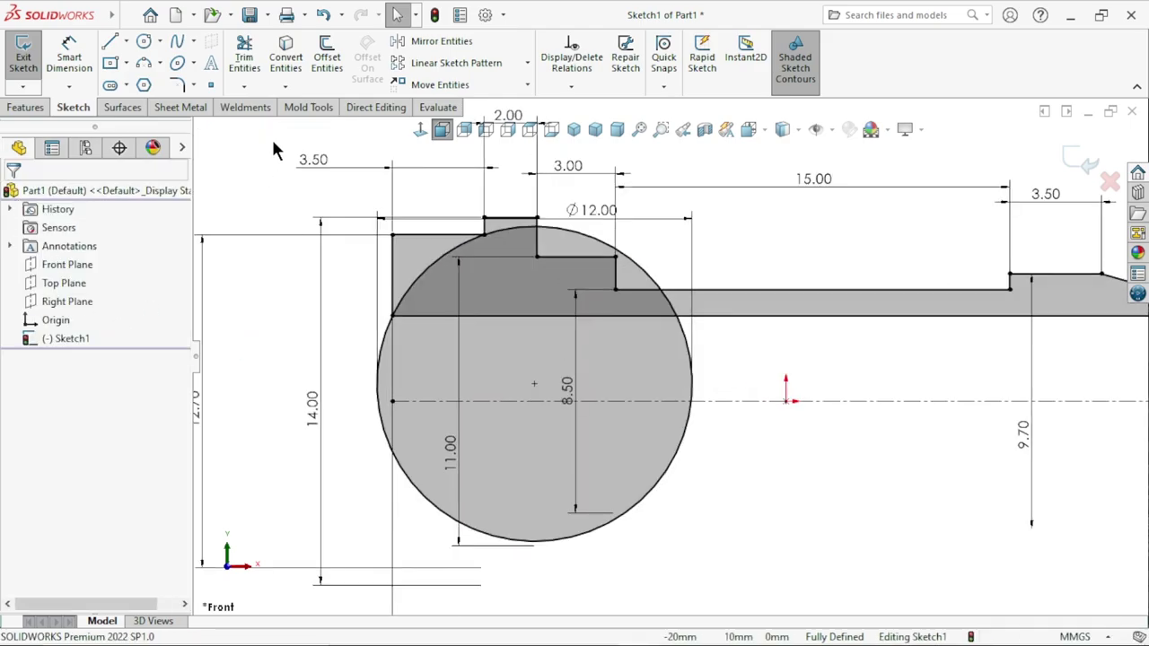
# Power-trim part of the circle, then undo the mistaken trim.
pyautogui.click(244, 61)
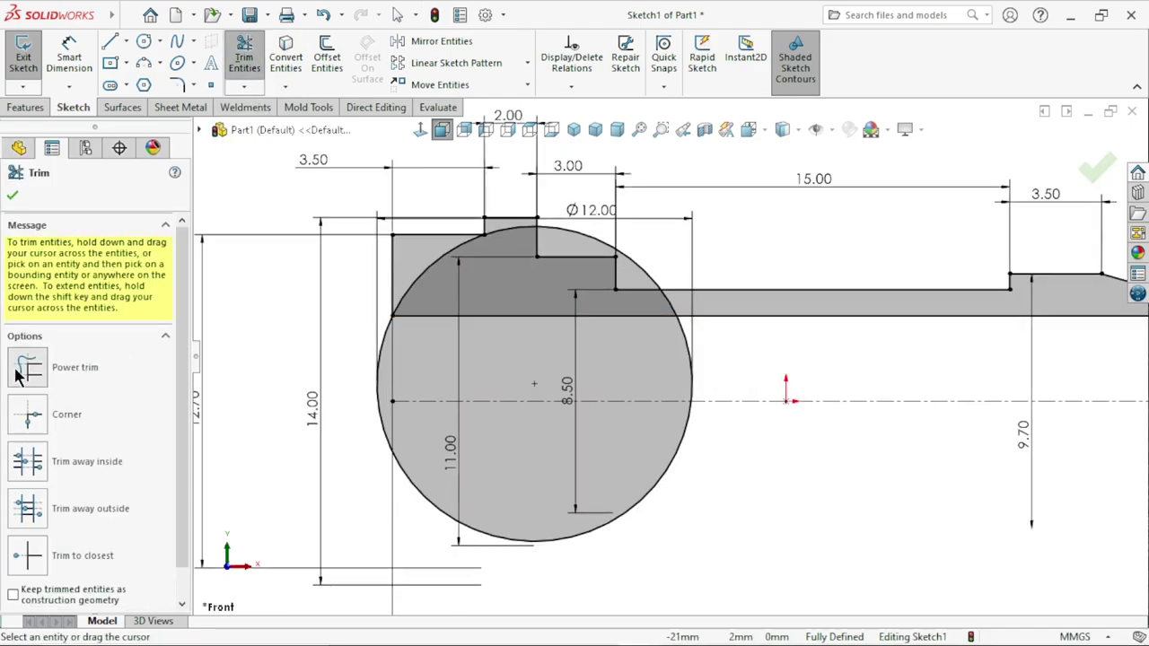
pyautogui.scroll(-2, 456, 326)
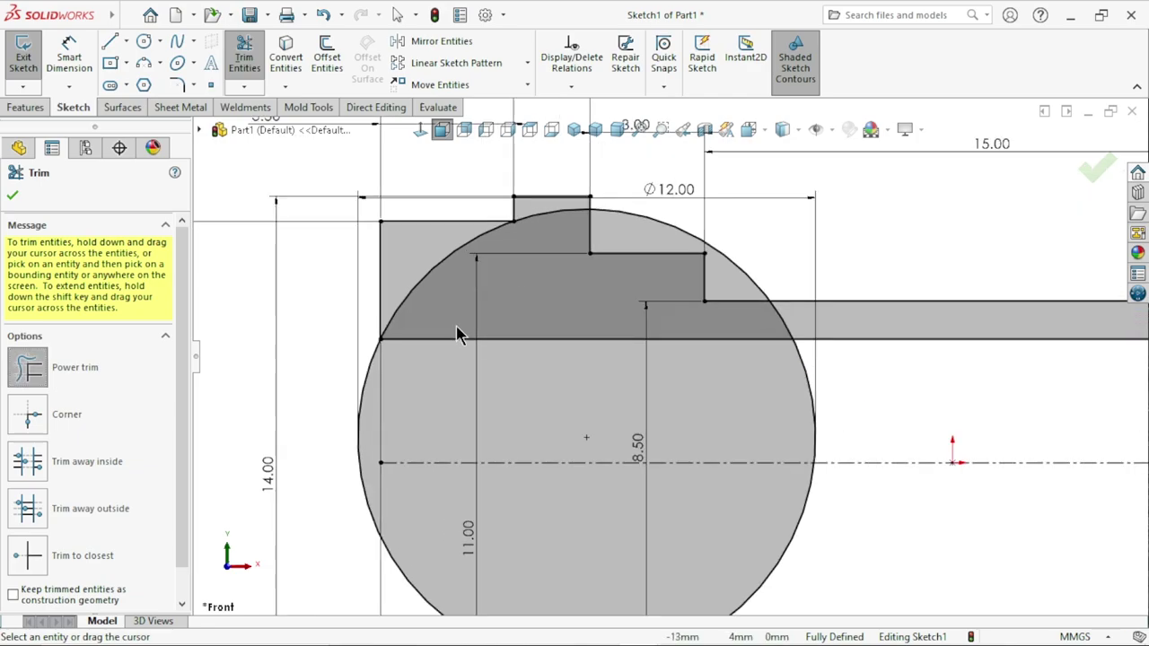
pyautogui.moveTo(307, 383); pyautogui.dragTo(396, 412)
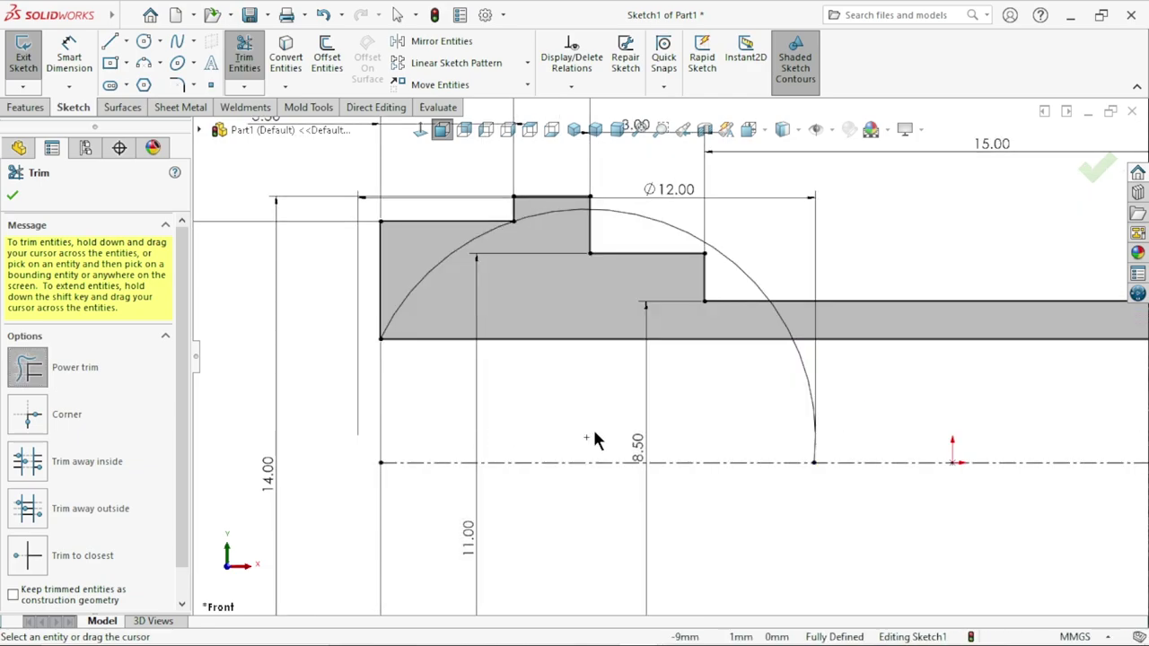
pyautogui.scroll(3, 593, 413)
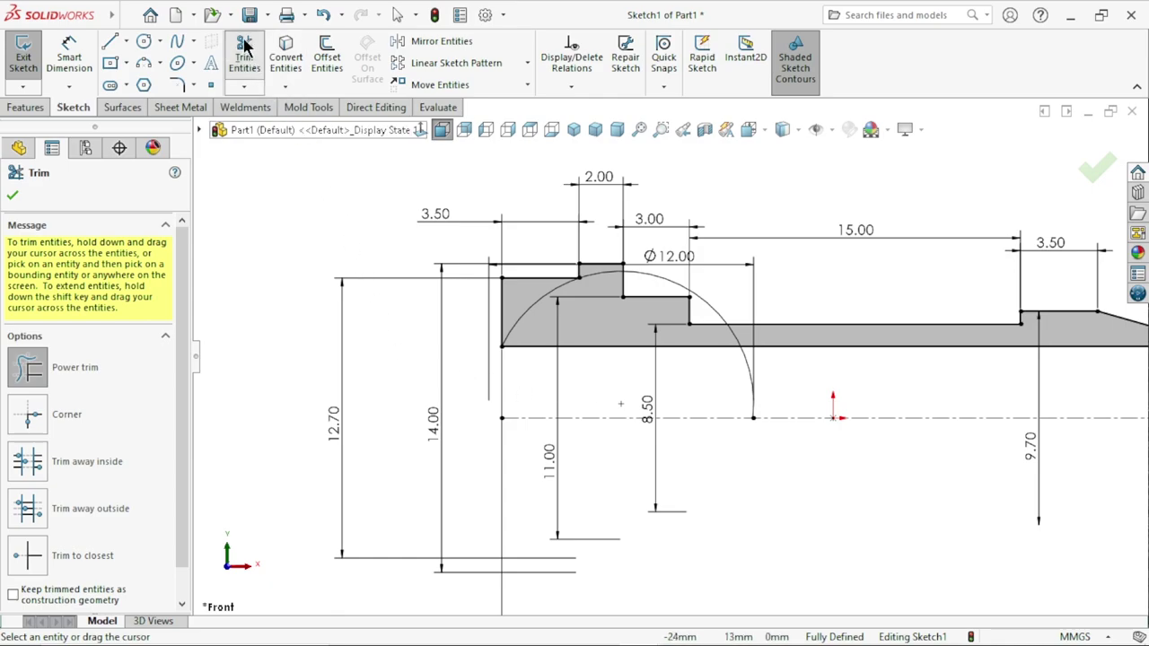
pyautogui.click(327, 24)
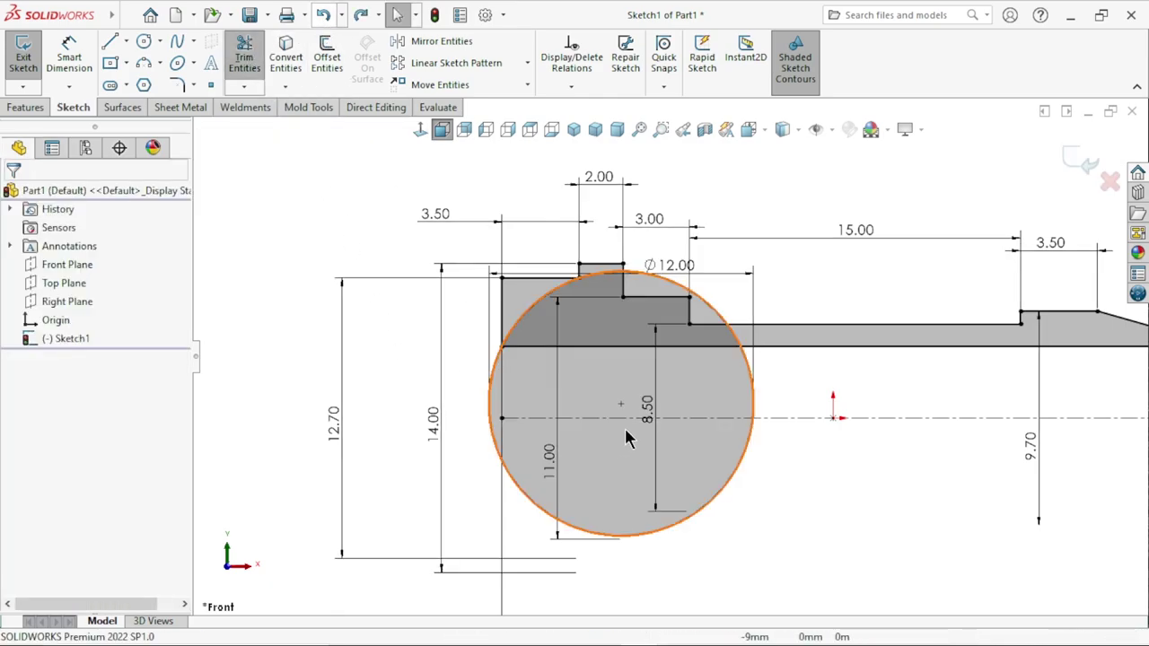
pyautogui.scroll(-1, 624, 425)
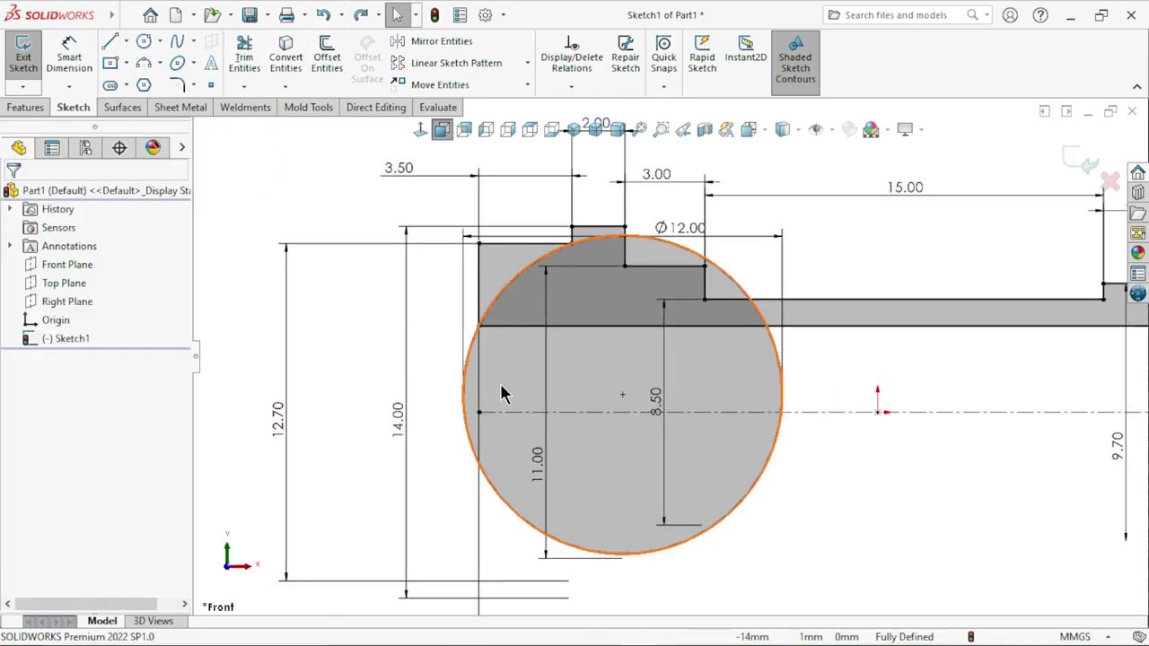
pyautogui.scroll(-1, 491, 372)
# Trim away the circle's upper-right arc, inner piece and lower part.
pyautogui.click(244, 58)
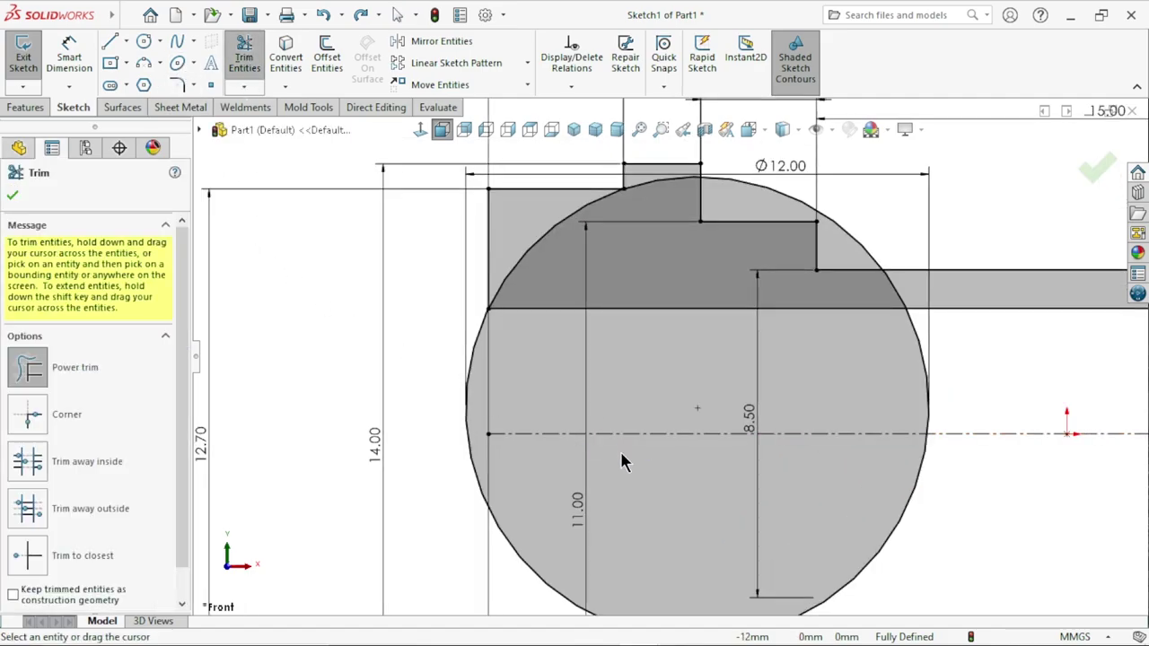
pyautogui.scroll(1, 628, 453)
pyautogui.moveTo(876, 434); pyautogui.dragTo(767, 259)
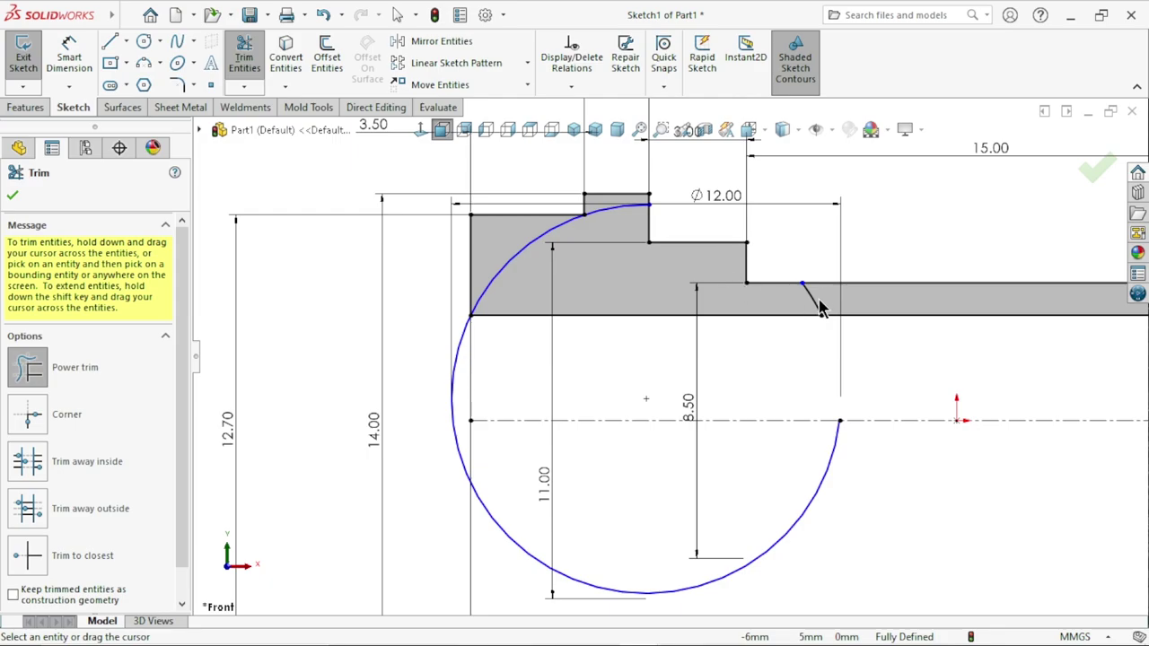
pyautogui.moveTo(792, 312); pyautogui.dragTo(824, 312)
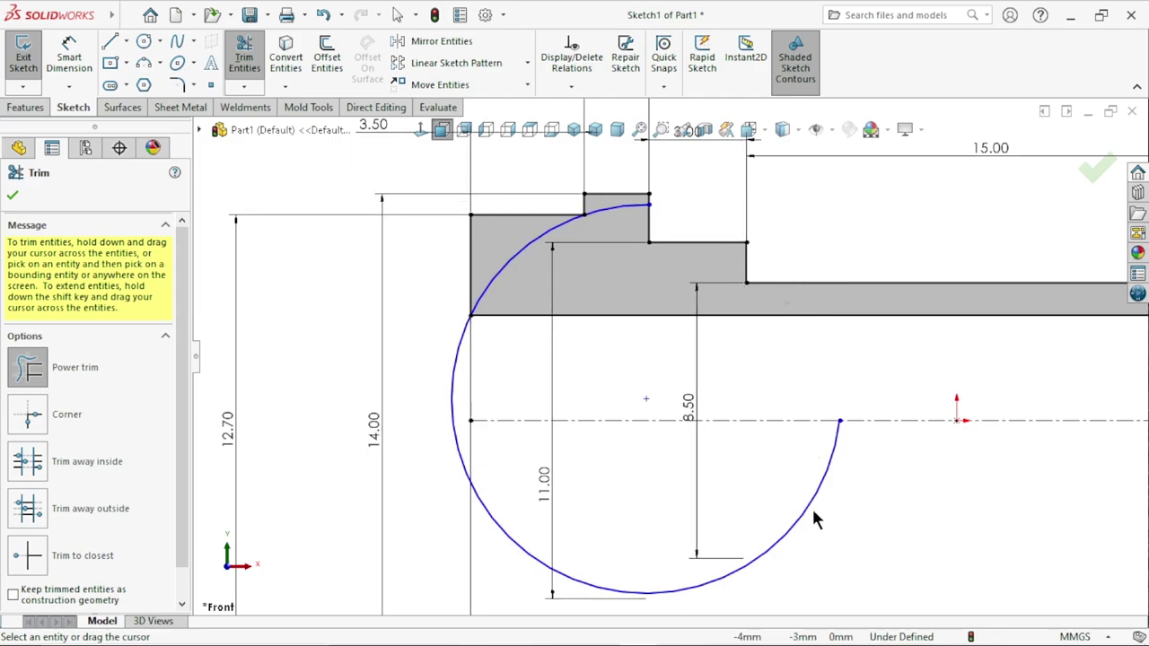
pyautogui.moveTo(830, 510); pyautogui.dragTo(725, 505)
pyautogui.scroll(3, 628, 359)
pyautogui.scroll(-3, 625, 363)
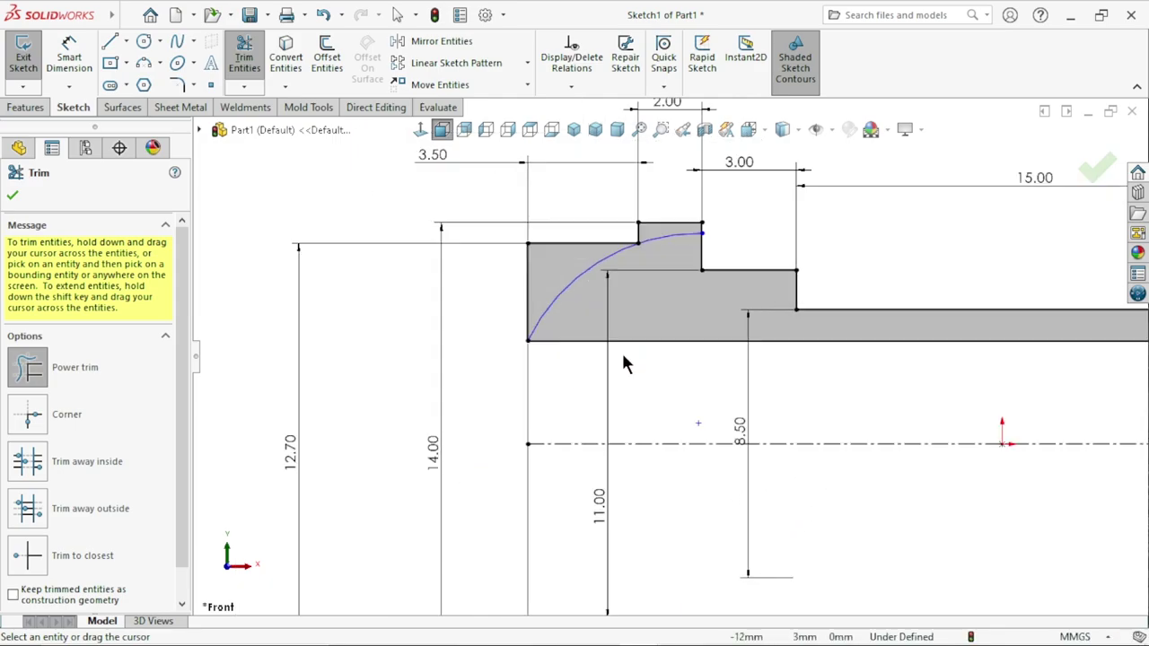
pyautogui.scroll(-1, 626, 364)
pyautogui.scroll(-1, 601, 312)
pyautogui.scroll(1, 647, 323)
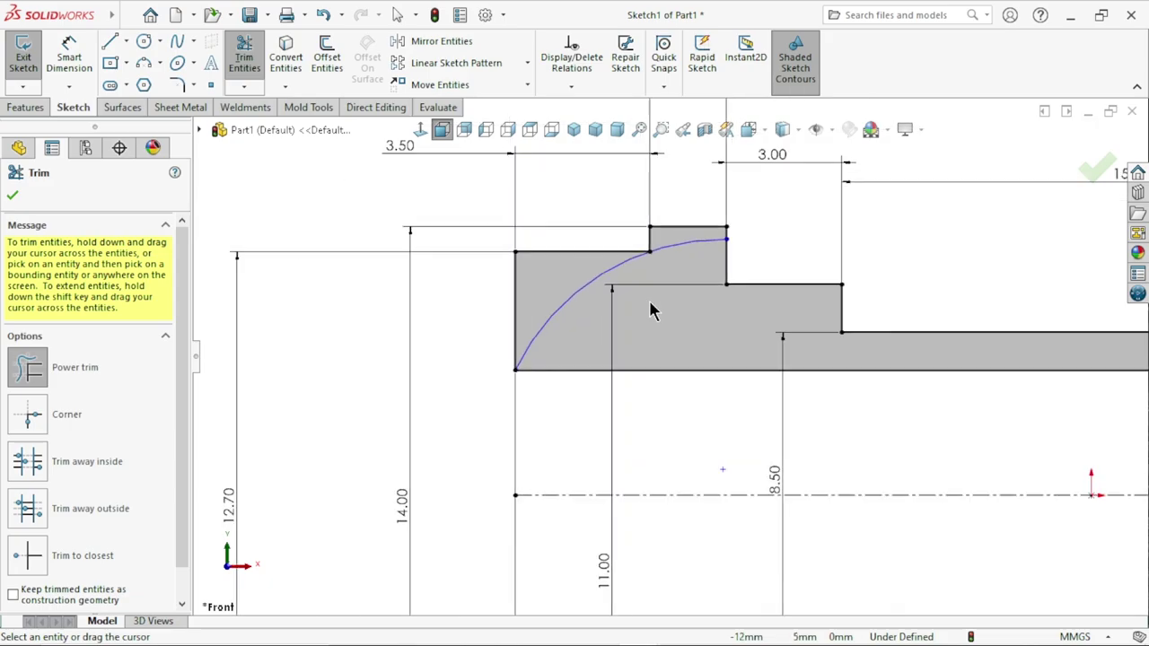
# Trim the arc's tail and the head's square top and left edges, leaving the dome.
pyautogui.moveTo(665, 295); pyautogui.dragTo(552, 267)
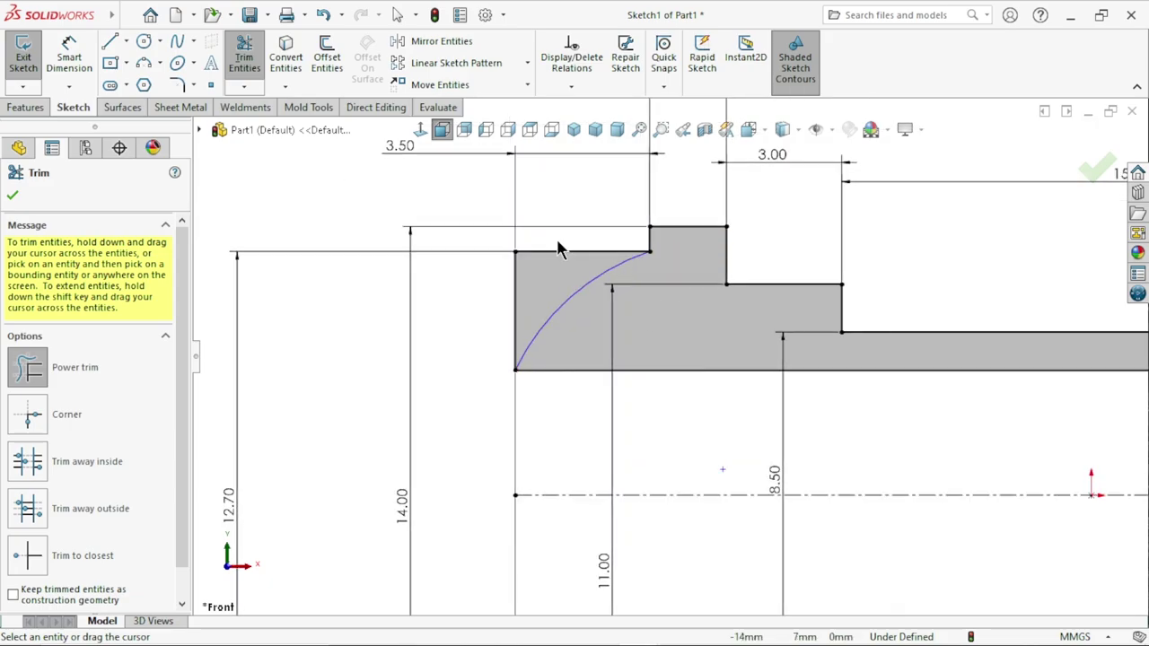
pyautogui.moveTo(507, 314); pyautogui.dragTo(544, 275)
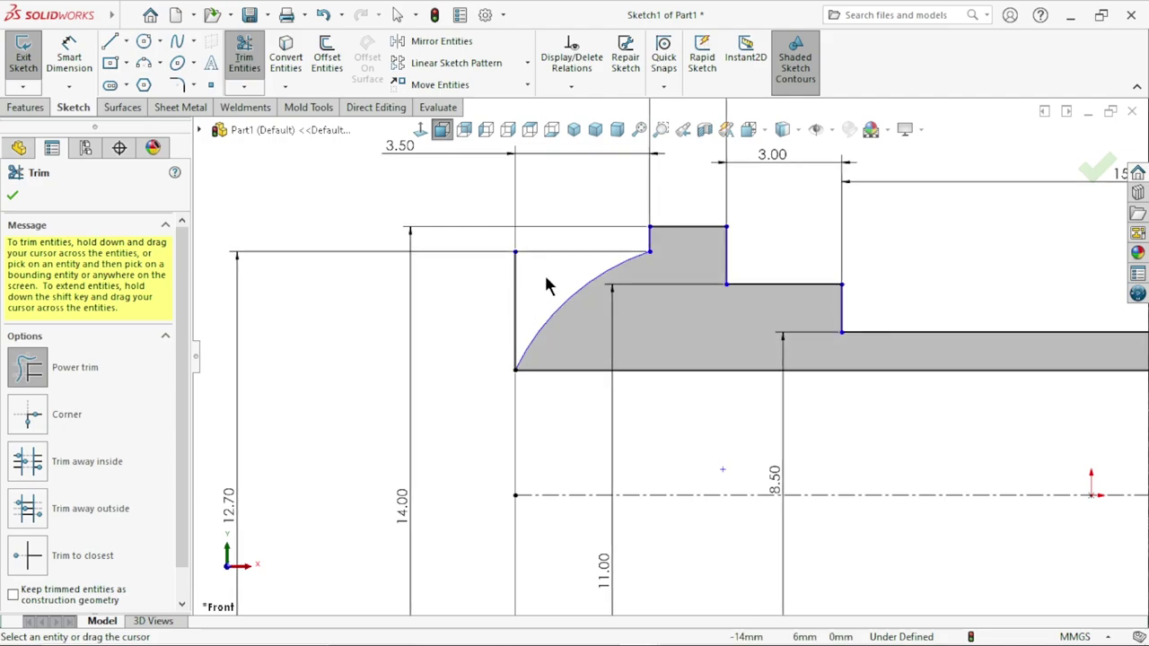
pyautogui.scroll(1, 499, 307)
pyautogui.scroll(1, 507, 359)
pyautogui.scroll(2, 513, 392)
pyautogui.click(12, 194)
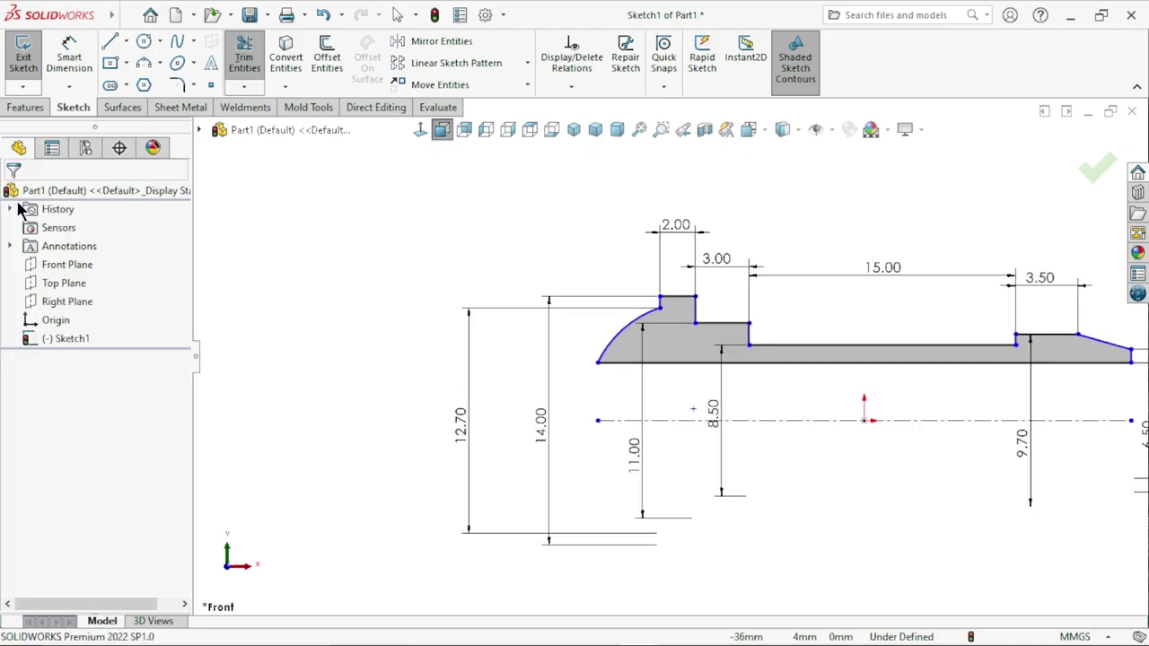
pyautogui.scroll(2, 569, 375)
pyautogui.scroll(1, 789, 422)
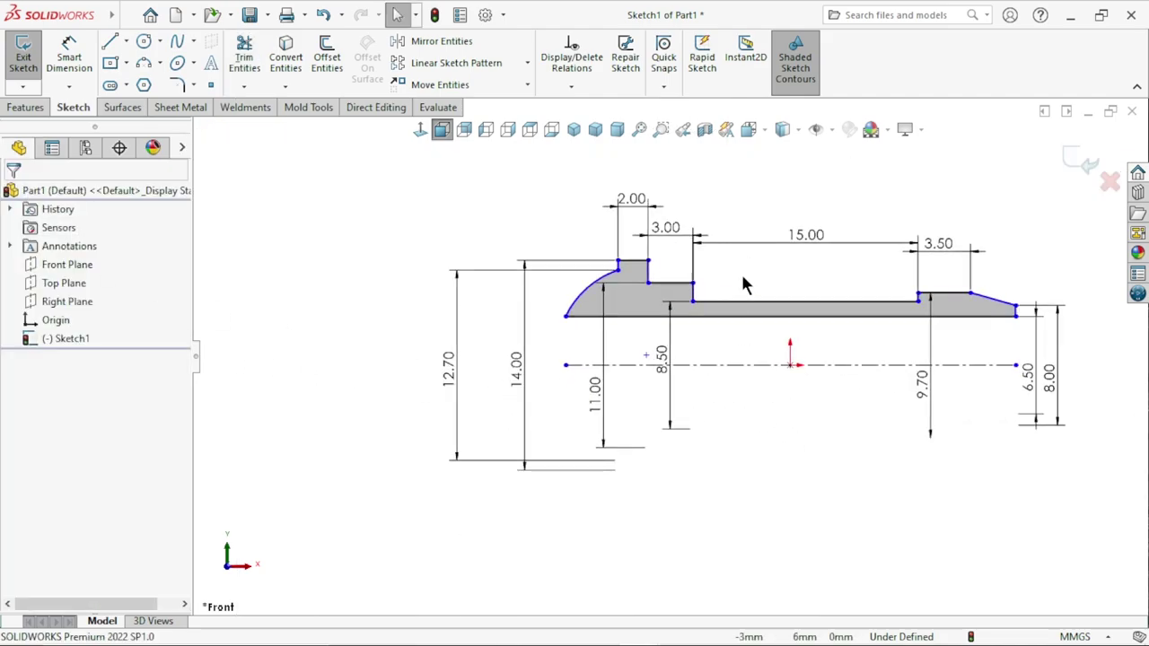
pyautogui.scroll(-1, 759, 260)
# Add a 3.50 horizontal dimension between the dome arc's two endpoints.
pyautogui.click(69, 58)
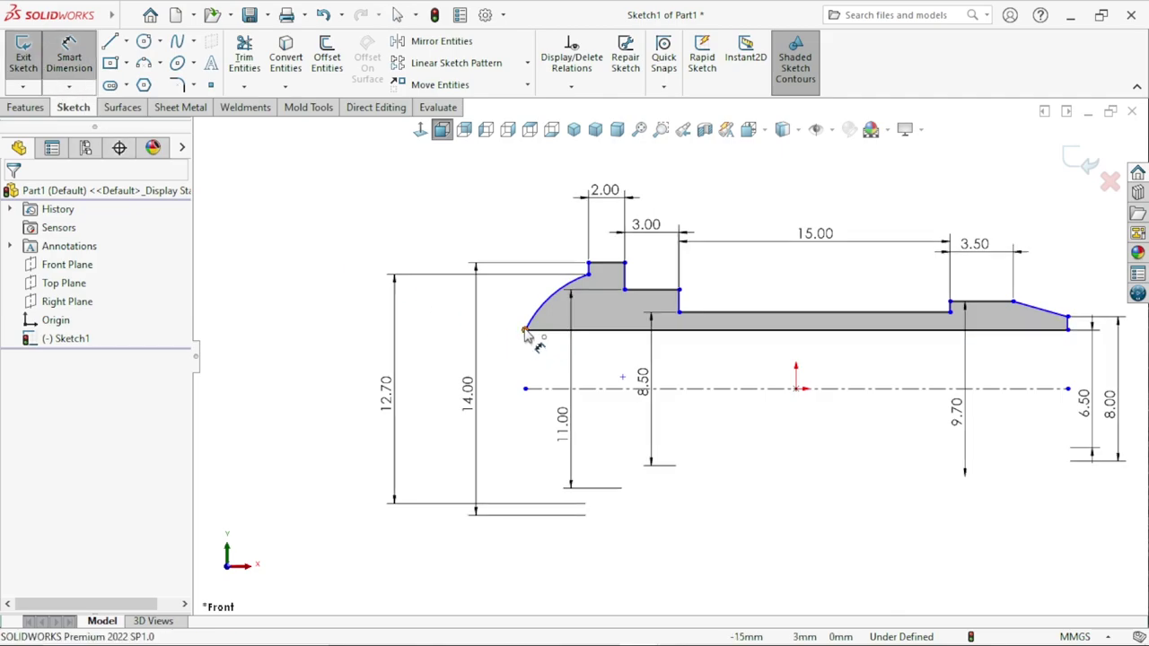
pyautogui.click(526, 331)
pyautogui.click(588, 273)
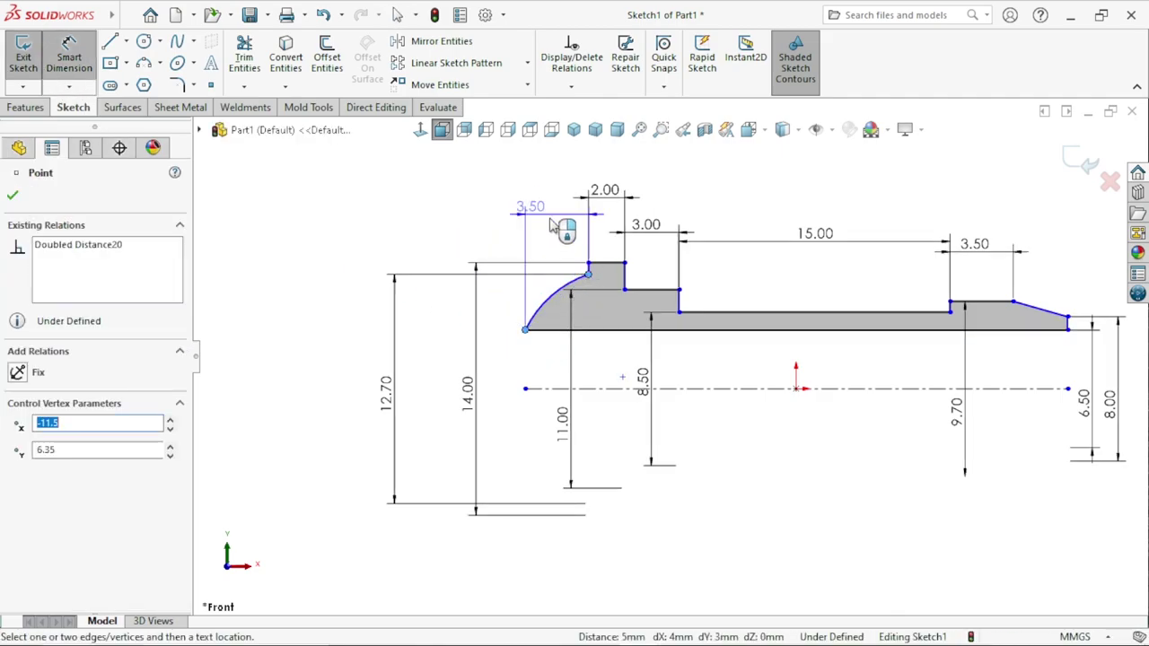
pyautogui.click(473, 237)
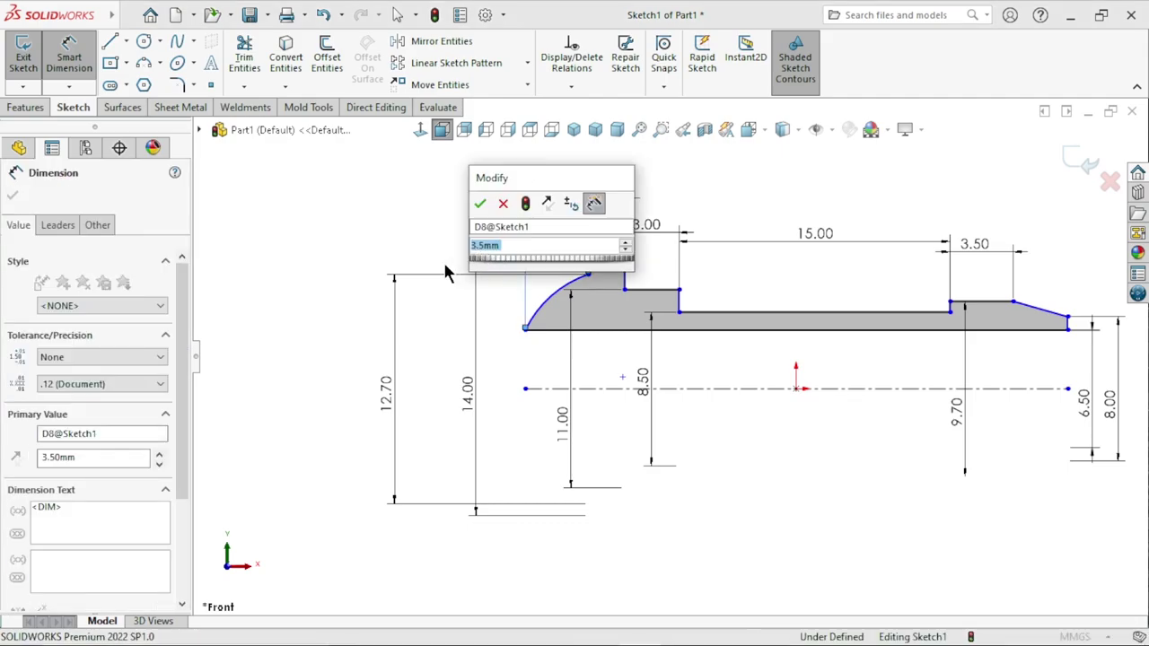
pyautogui.click(480, 209)
pyautogui.click(628, 166)
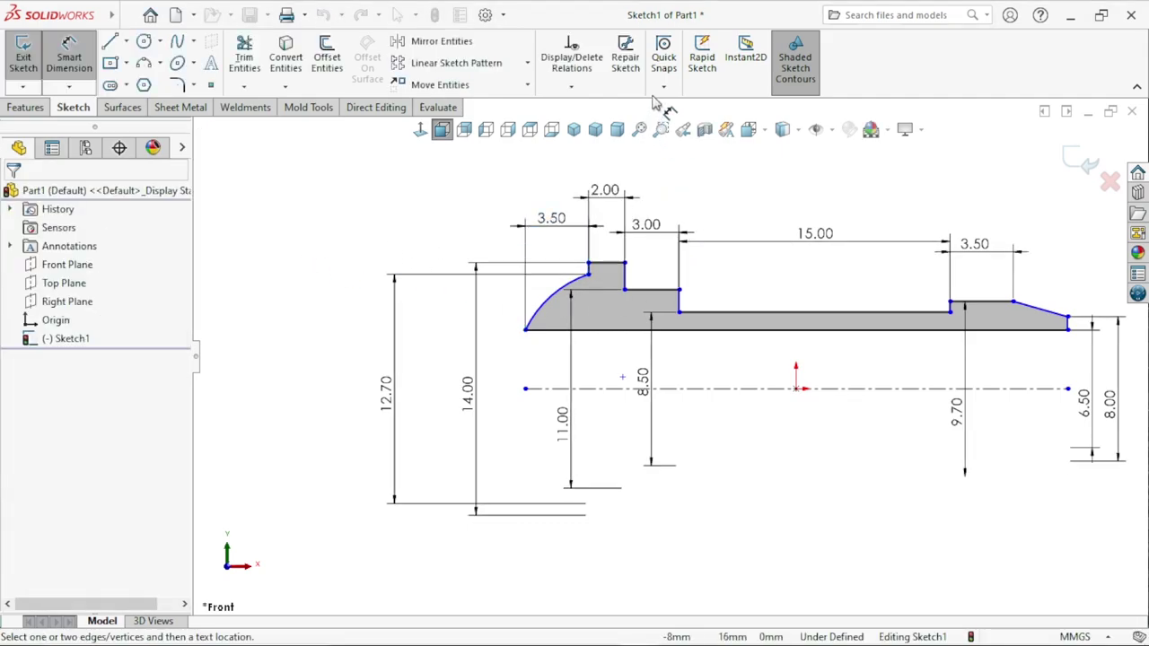
# Fully define the sketch automatically, adding the 8.50 dimension.
pyautogui.click(570, 86)
pyautogui.click(587, 146)
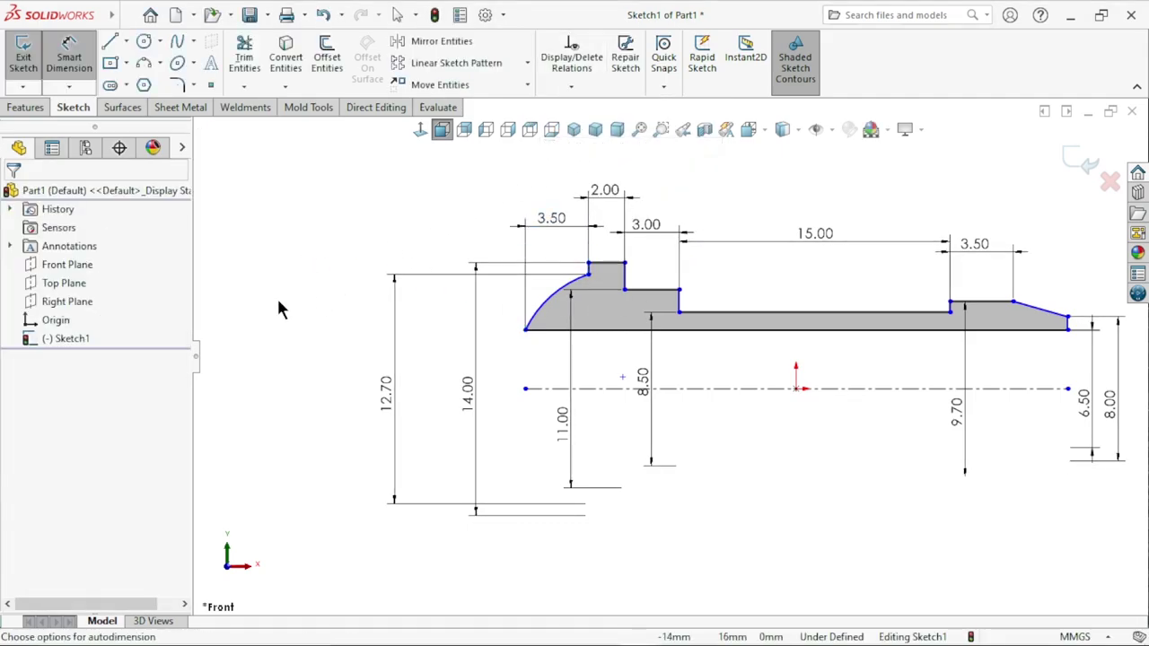
pyautogui.click(102, 287)
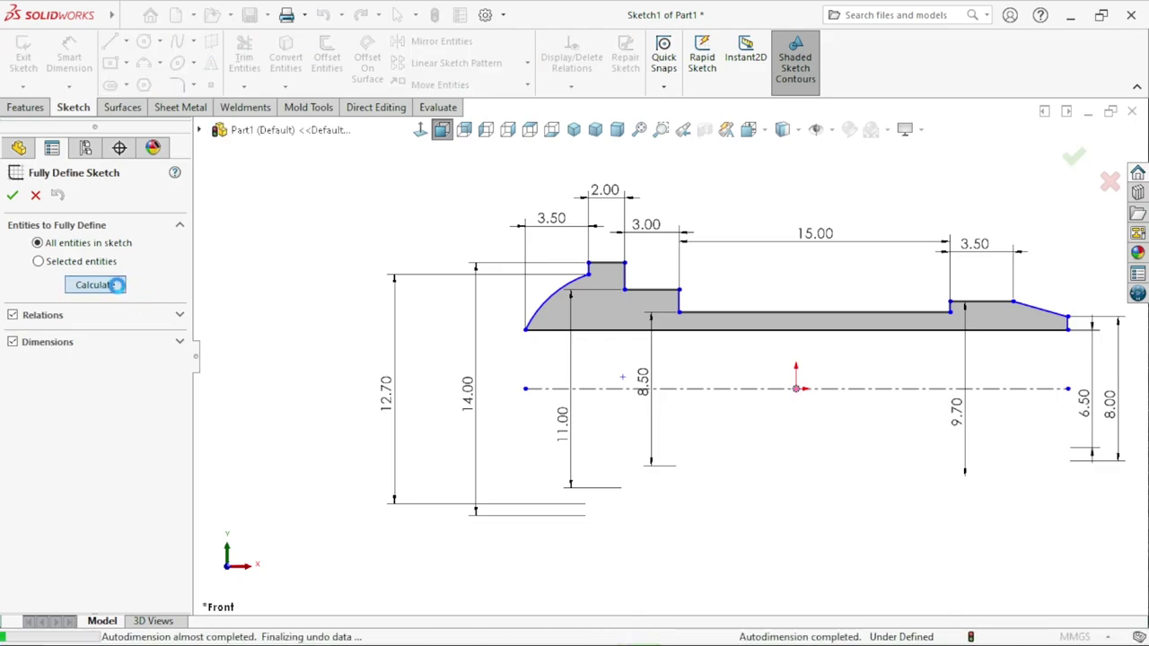
pyautogui.click(13, 196)
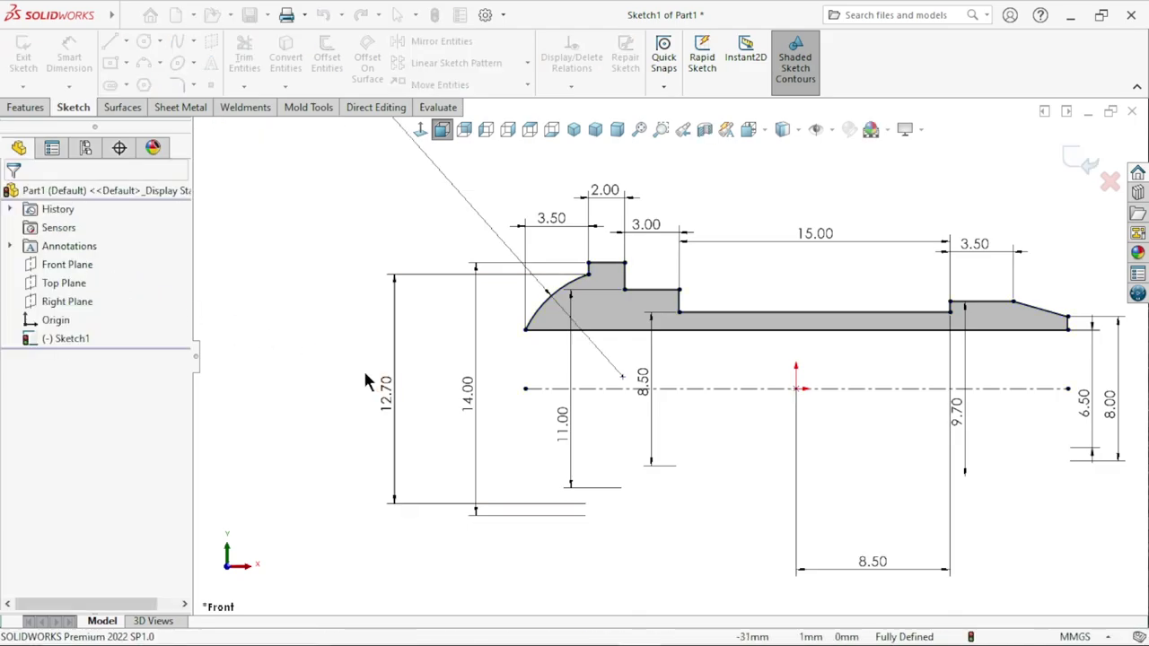
# Move the R6.00 radius label closer to the dome arc.
pyautogui.scroll(2, 439, 370)
pyautogui.scroll(1, 743, 354)
pyautogui.scroll(-2, 744, 358)
pyautogui.scroll(-1, 747, 364)
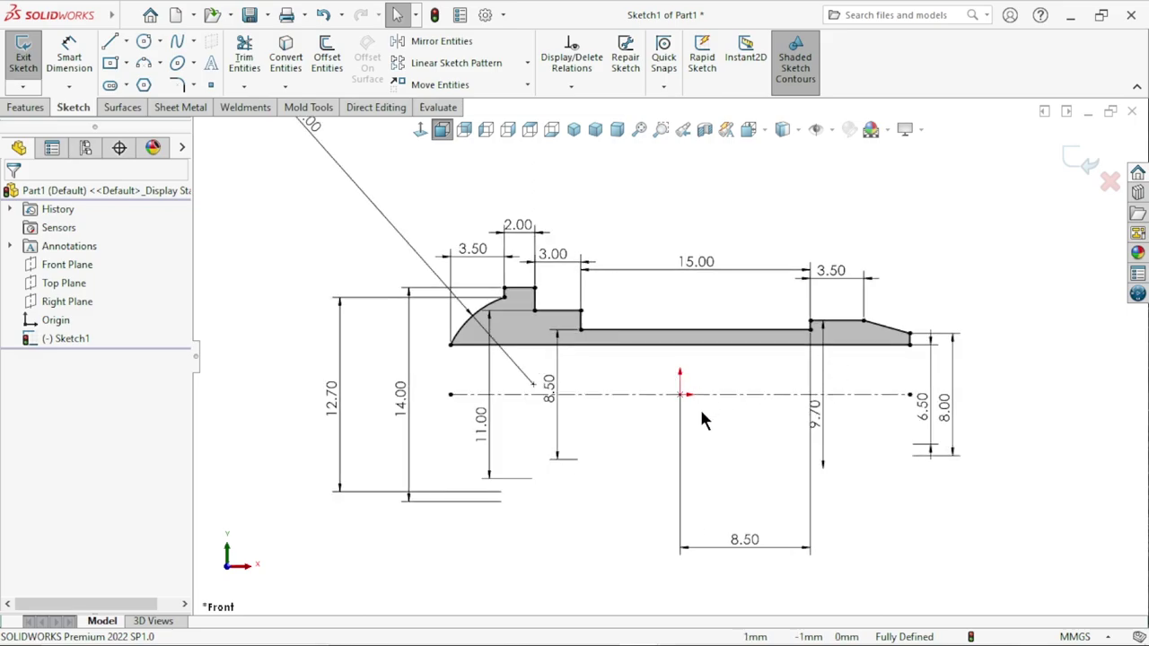
pyautogui.scroll(2, 690, 436)
pyautogui.moveTo(429, 202); pyautogui.dragTo(501, 267)
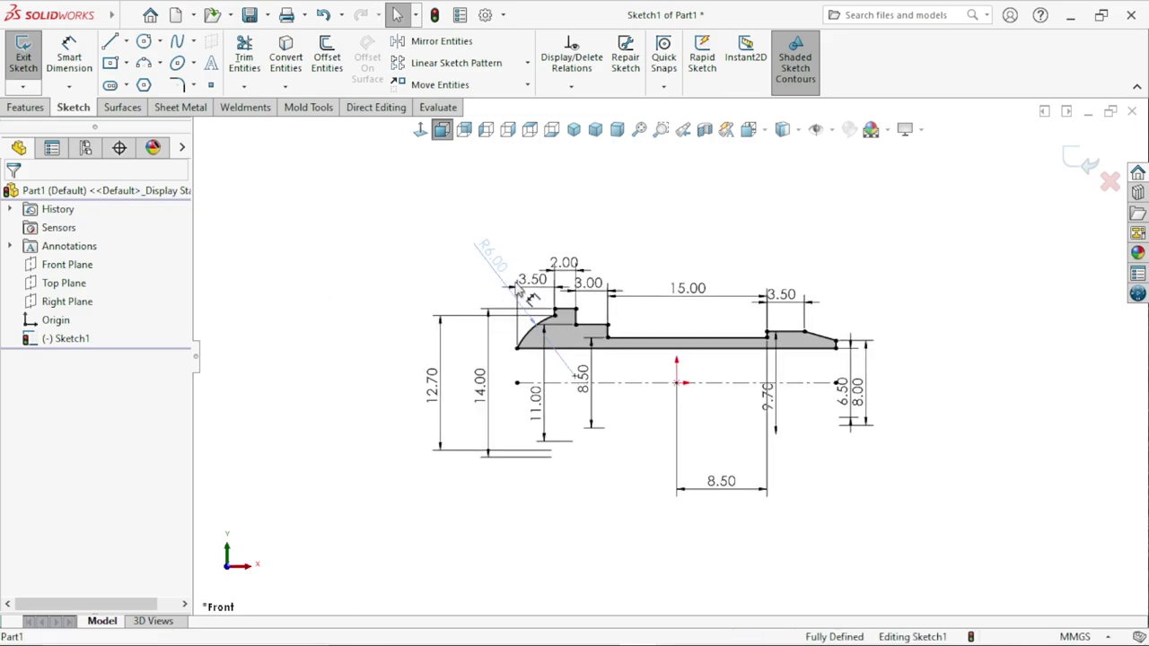
pyautogui.click(748, 429)
pyautogui.scroll(-1, 748, 429)
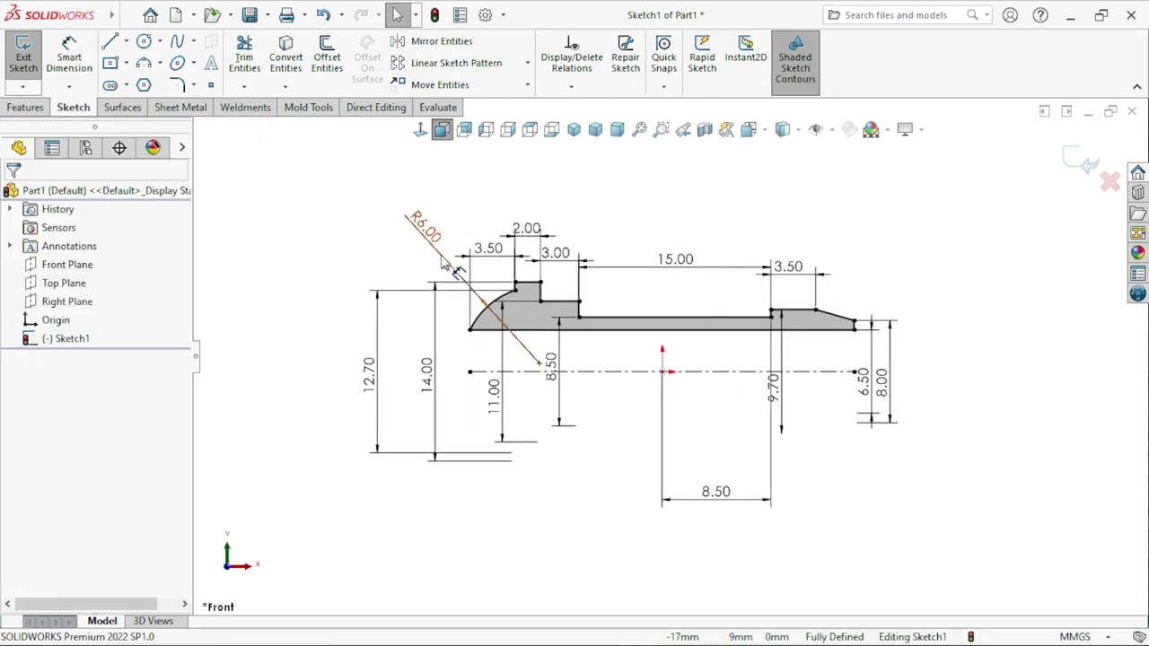
# Revolve Sketch1 360° about the centreline into the solid fitting and orbit to inspect it.
pyautogui.click(25, 110)
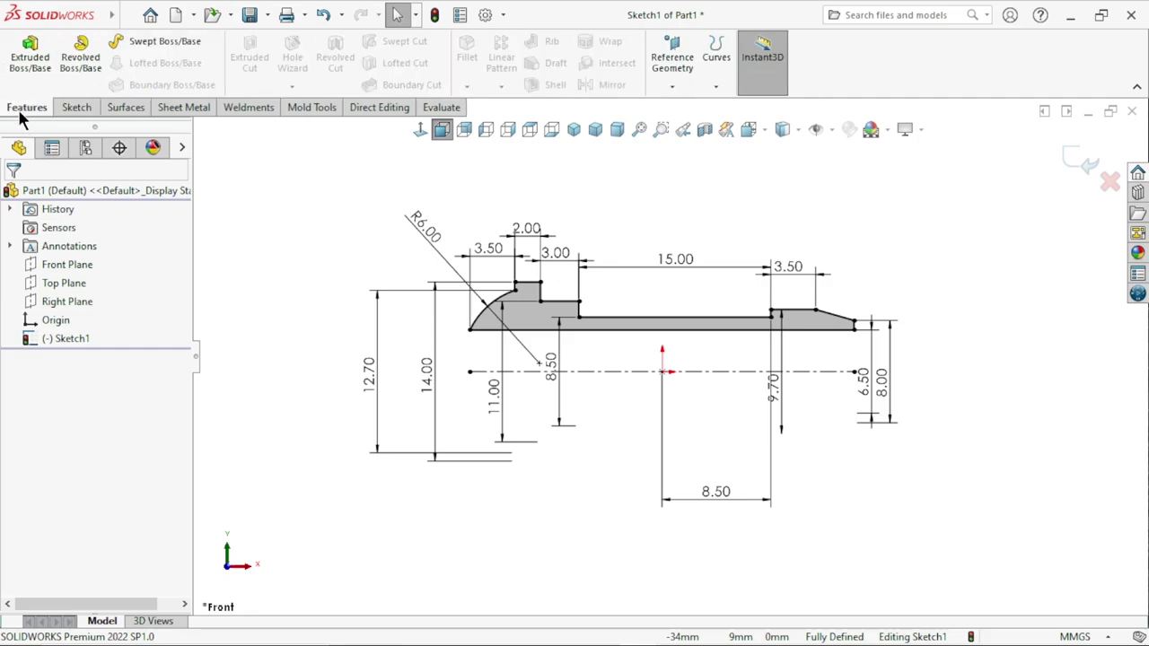
pyautogui.click(75, 70)
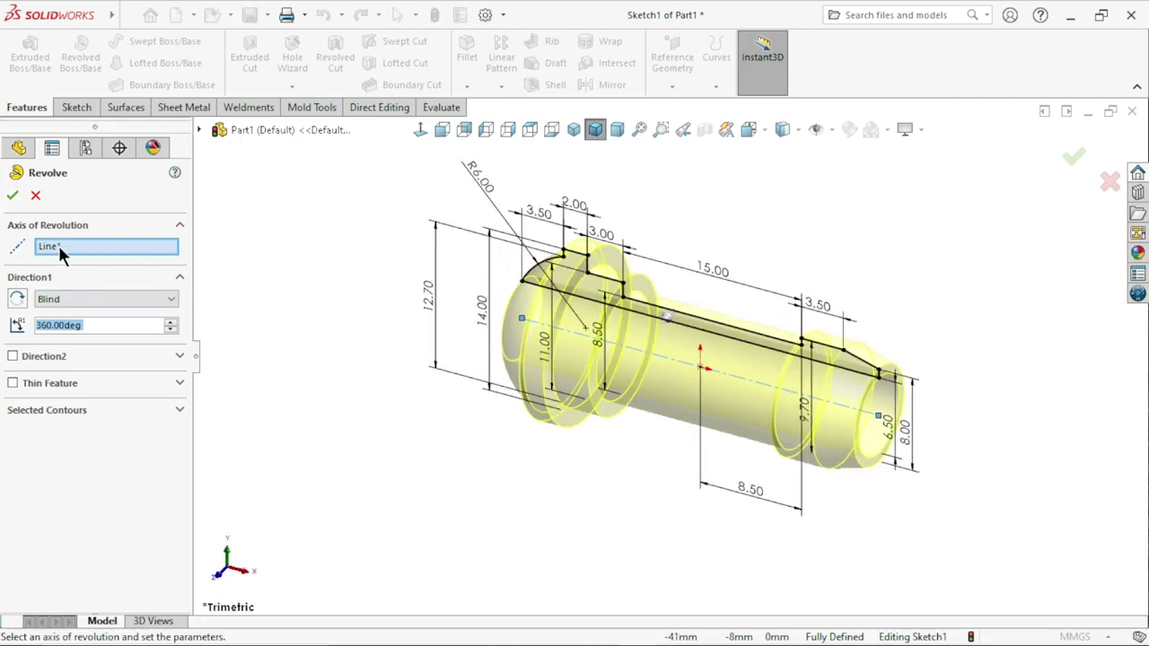
pyautogui.click(13, 195)
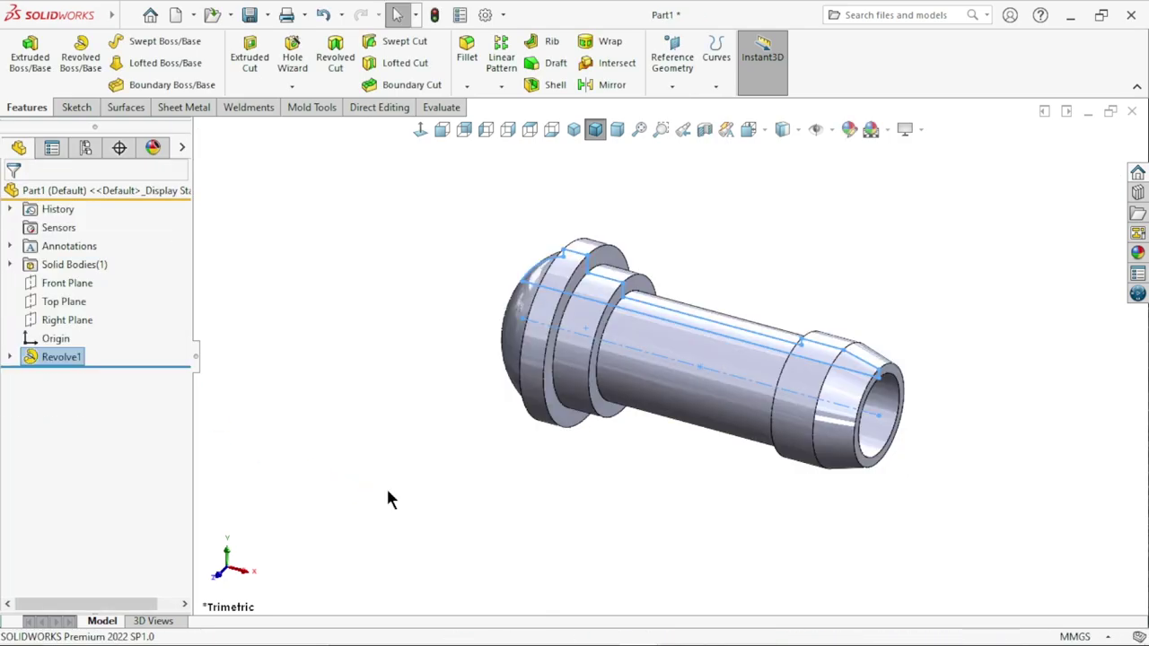
pyautogui.click(414, 486)
pyautogui.scroll(3, 588, 463)
pyautogui.scroll(-5, 654, 377)
pyautogui.moveTo(654, 377)
pyautogui.mouseDown(button='middle')
pyautogui.moveTo(557, 411)
pyautogui.moveTo(505, 351)
pyautogui.mouseUp(button='middle')
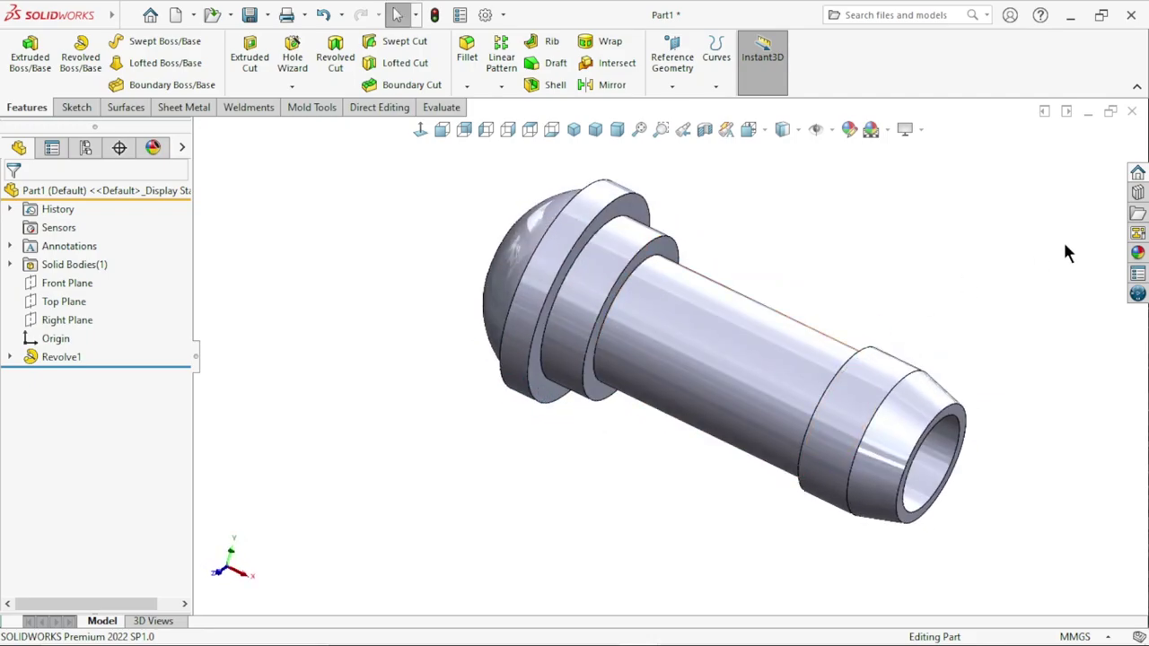
pyautogui.click(1137, 252)
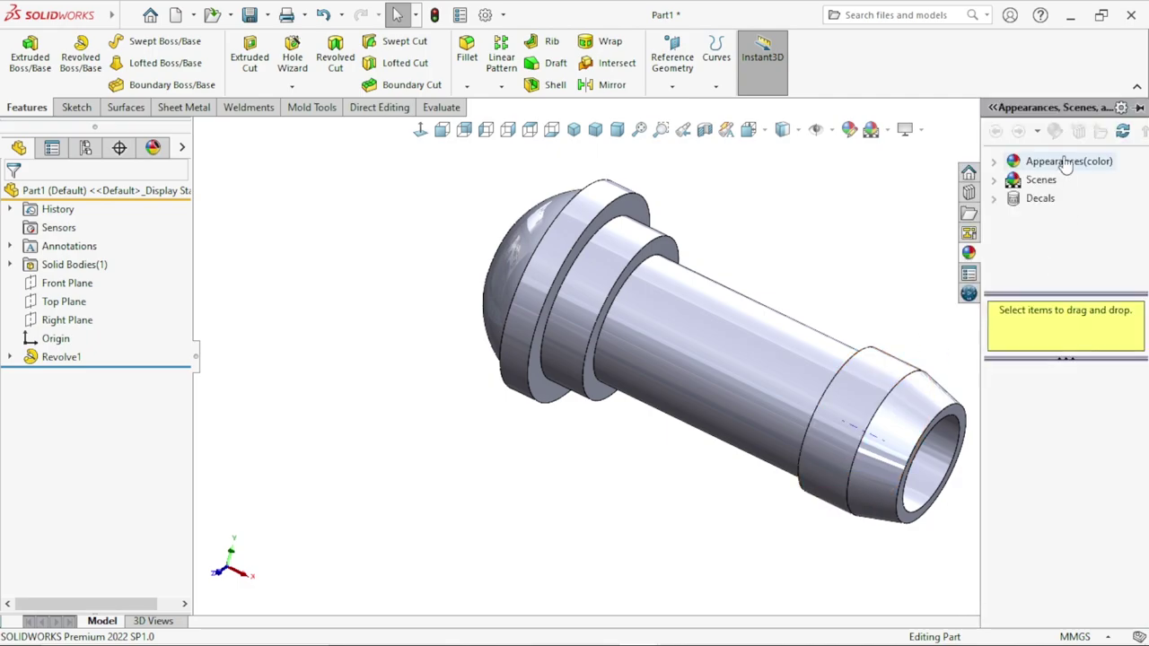
# Apply the brushed brass appearance from Appearances(color) > Metal > Brass to the fitting.
pyautogui.click(1069, 163)
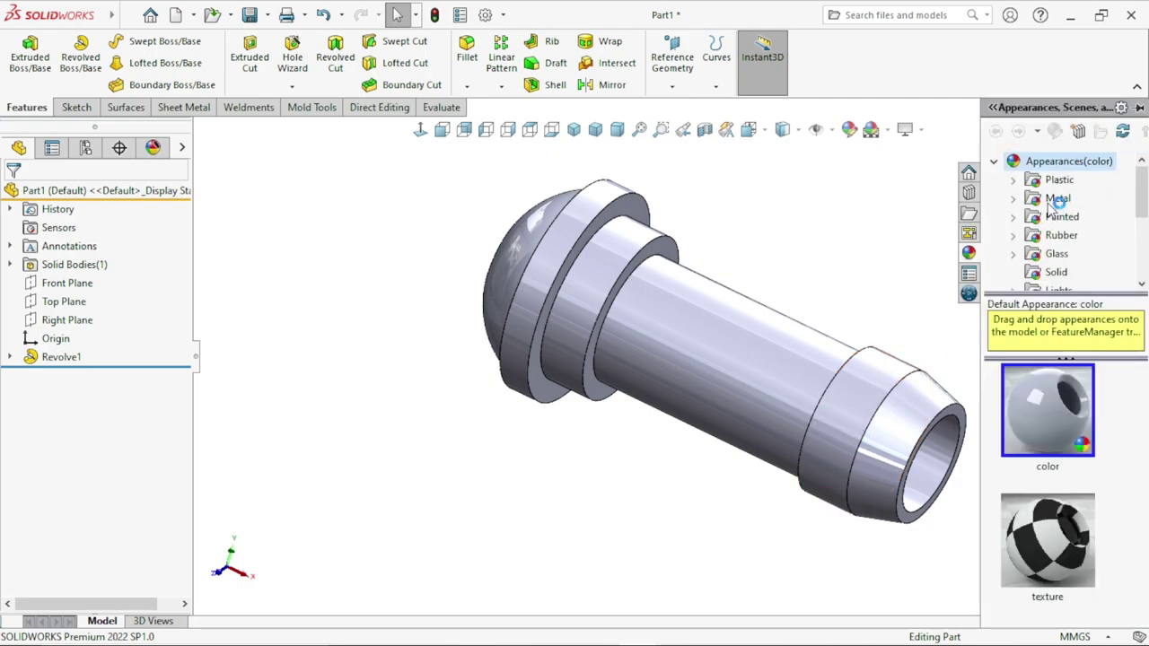
pyautogui.click(1048, 201)
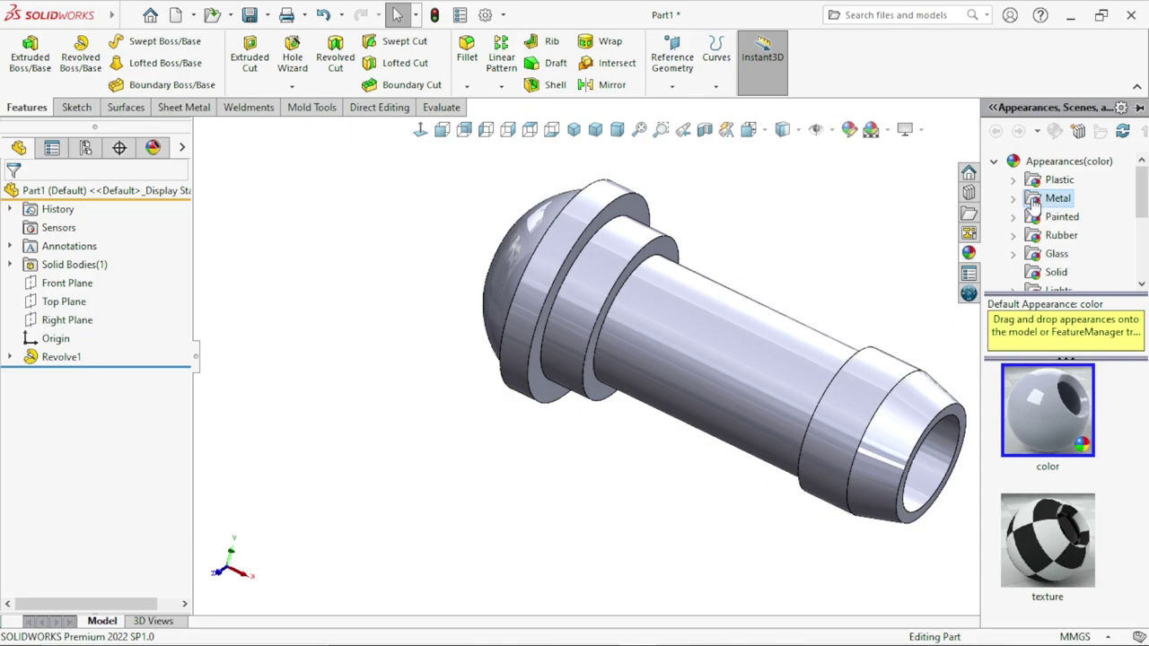
pyautogui.doubleClick(1049, 201)
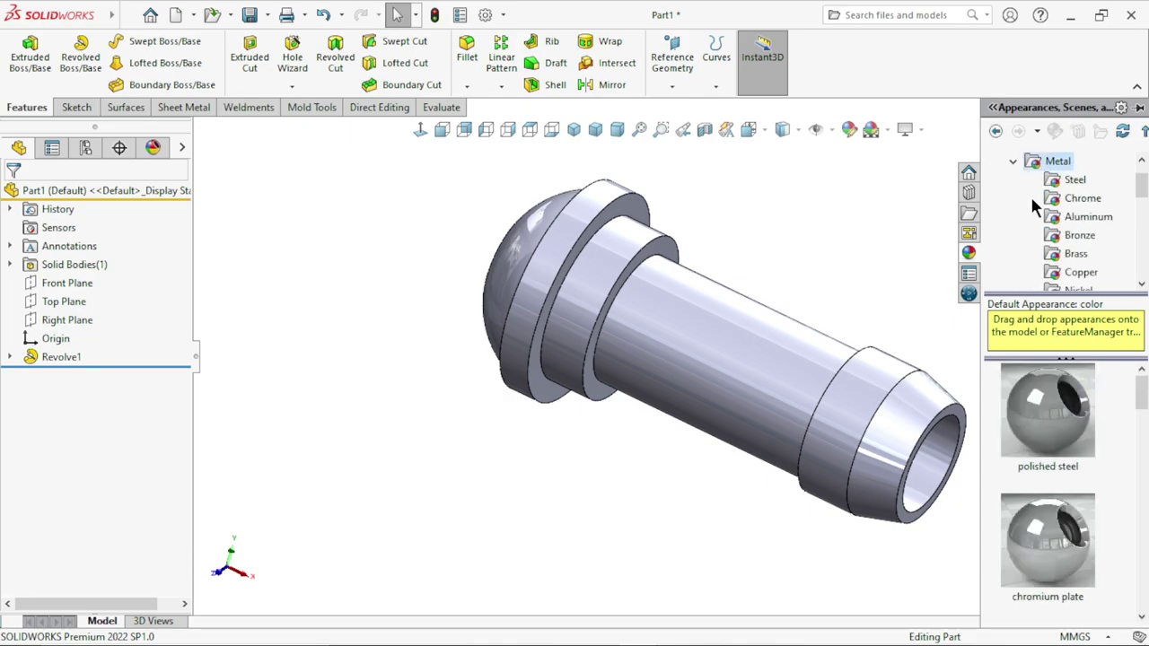
pyautogui.click(1075, 254)
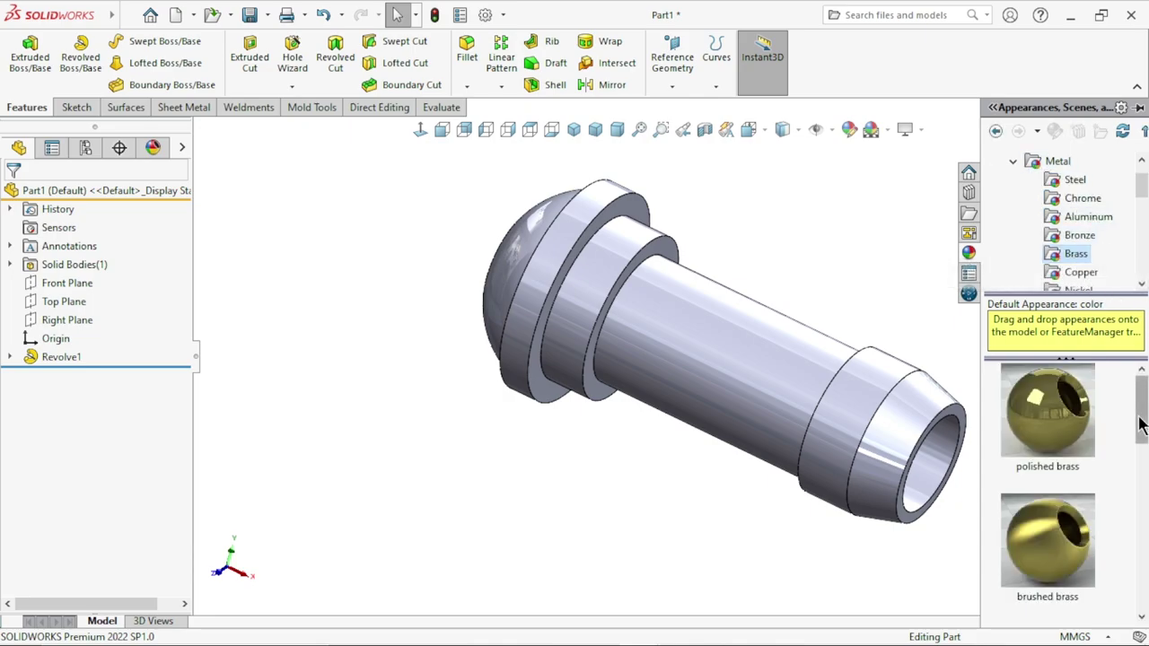
pyautogui.scroll(-1, 1065, 553)
pyautogui.click(1064, 449)
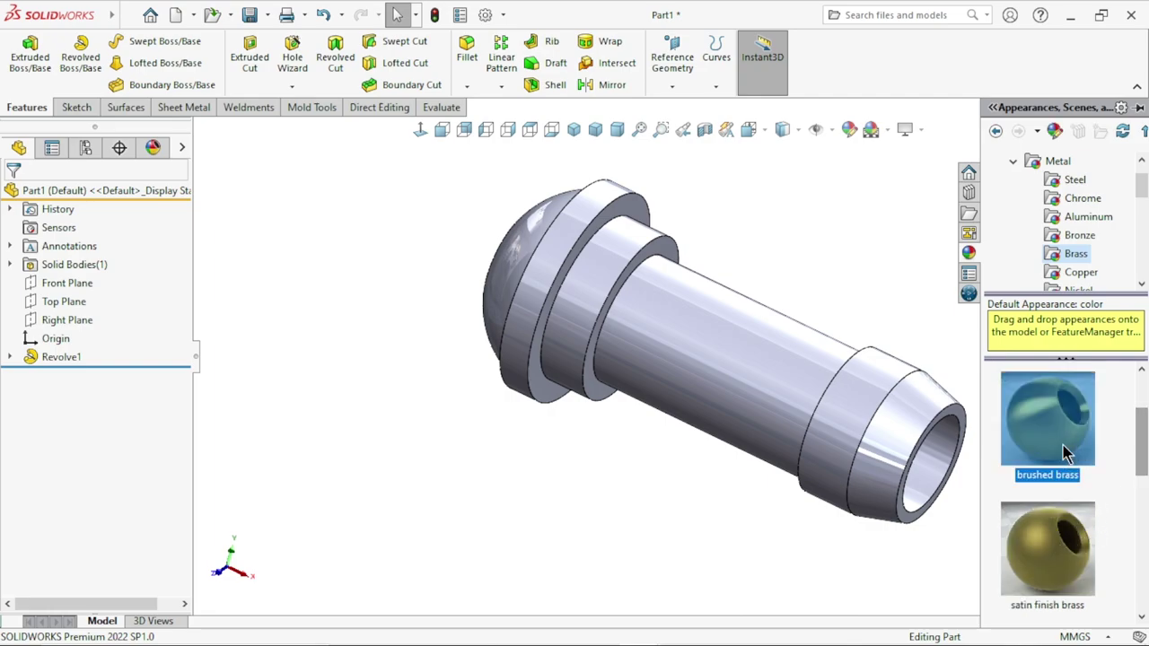
pyautogui.doubleClick(1064, 452)
pyautogui.click(633, 519)
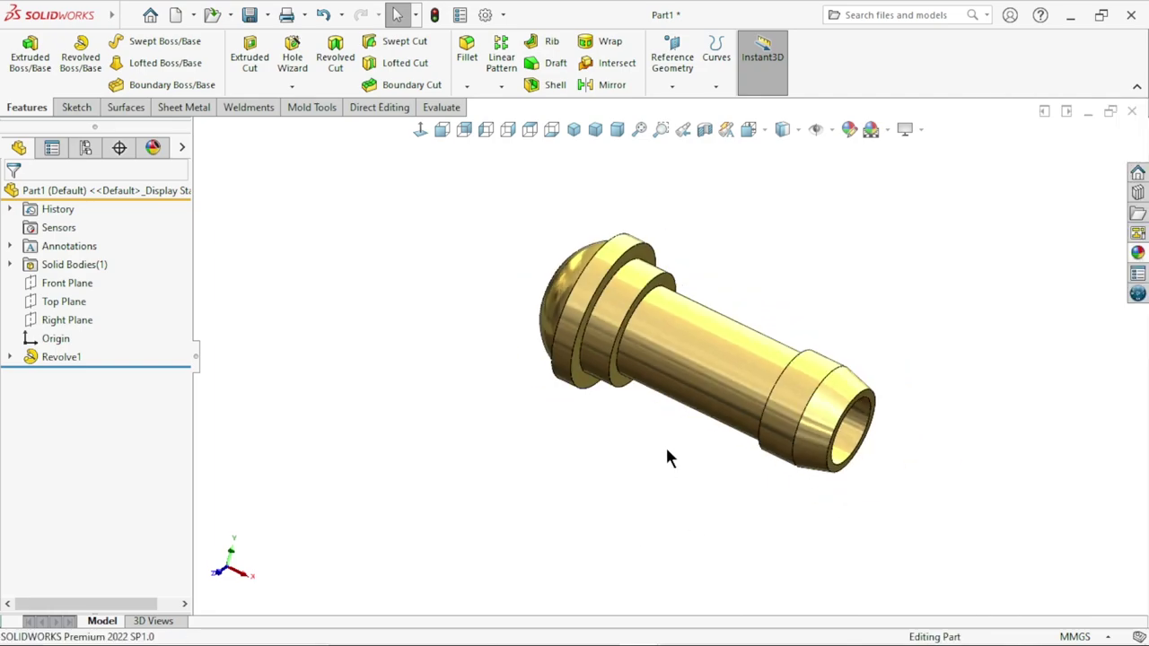
pyautogui.scroll(-1, 791, 379)
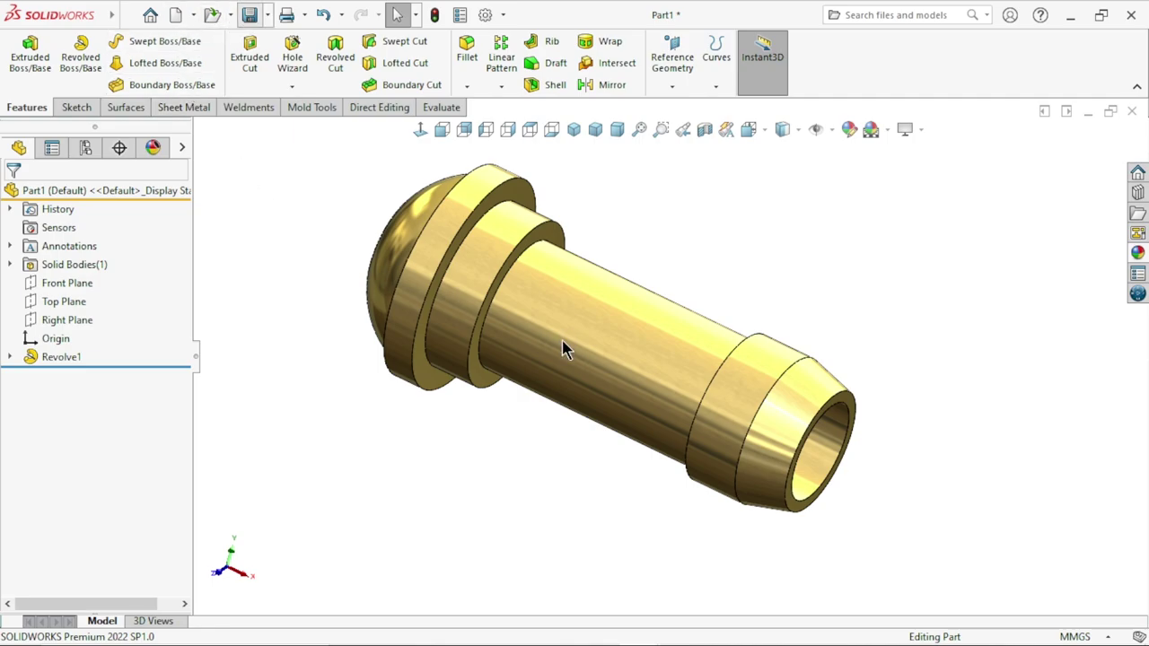
# Save the fitting as Part8 in the Gas Regulator folder on the Desktop.
pyautogui.hotkey('ctrl', 's')
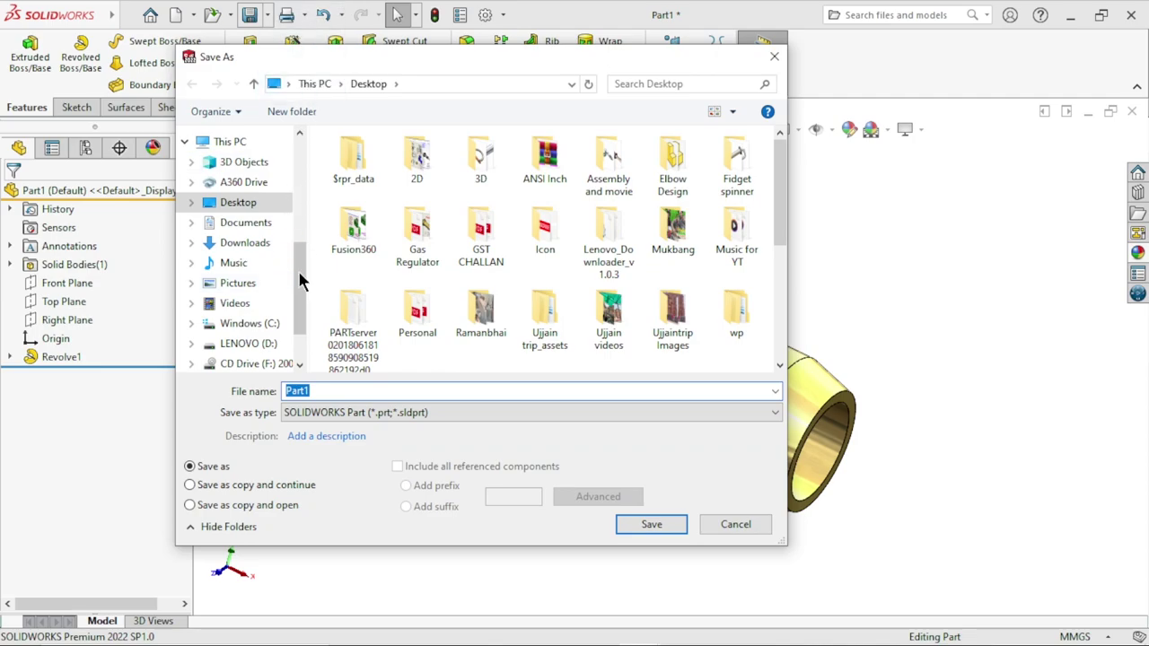
pyautogui.moveTo(298, 270); pyautogui.dragTo(300, 144)
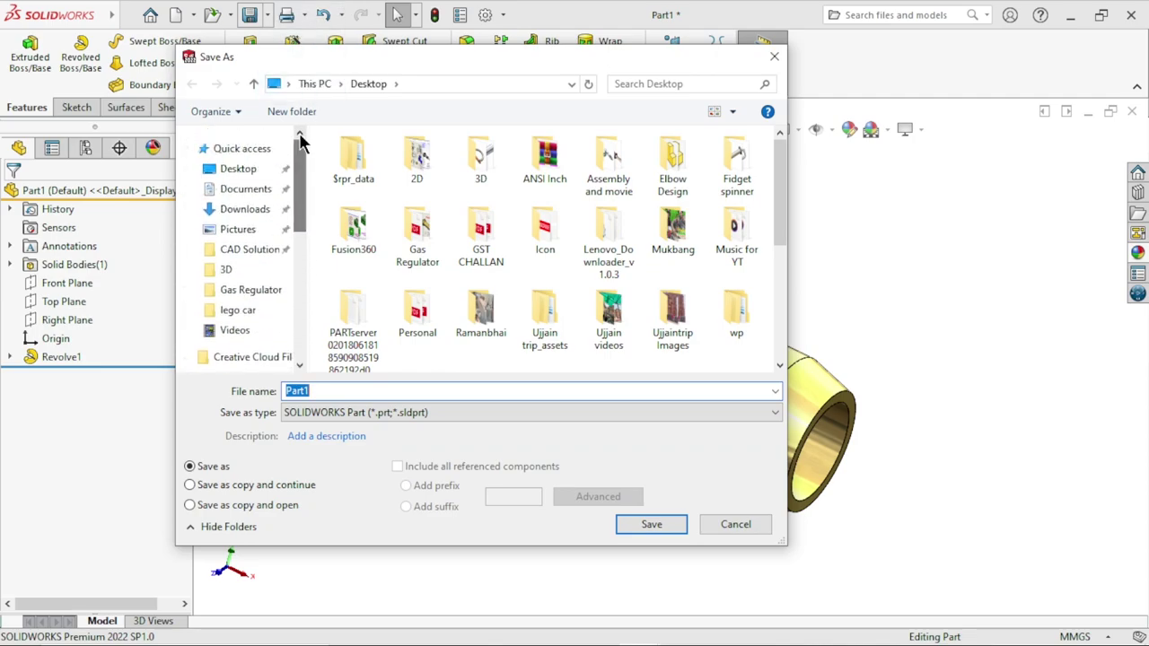
pyautogui.click(250, 291)
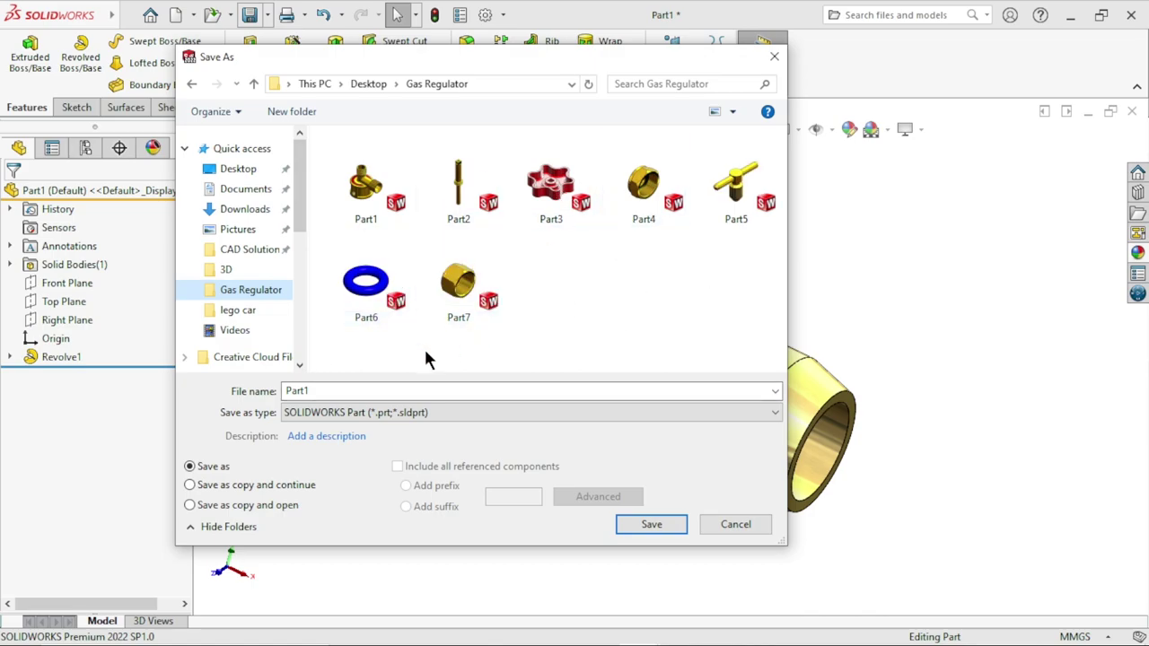
pyautogui.doubleClick(316, 390)
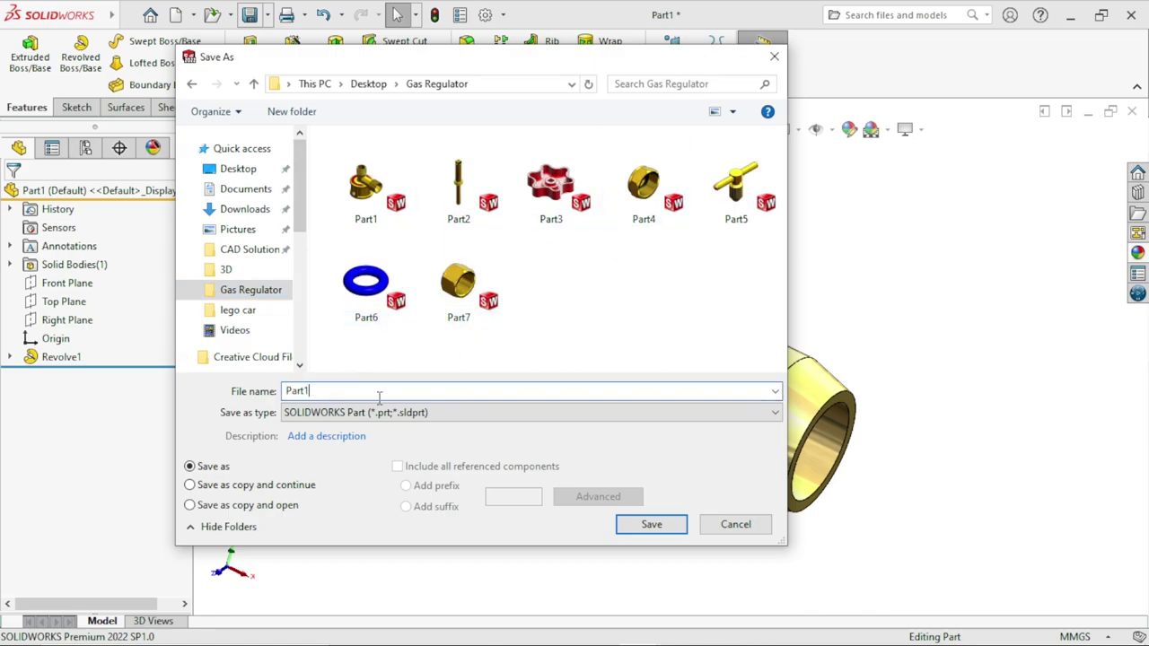
pyautogui.press('BackSpace')
pyautogui.write('8')
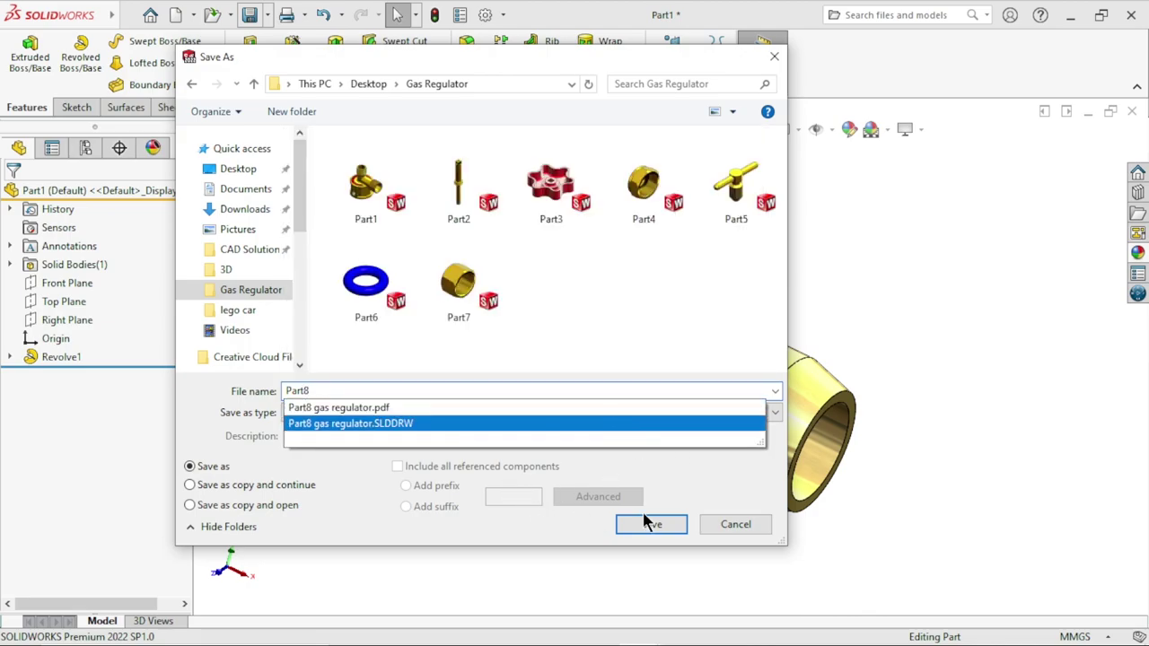
pyautogui.click(642, 528)
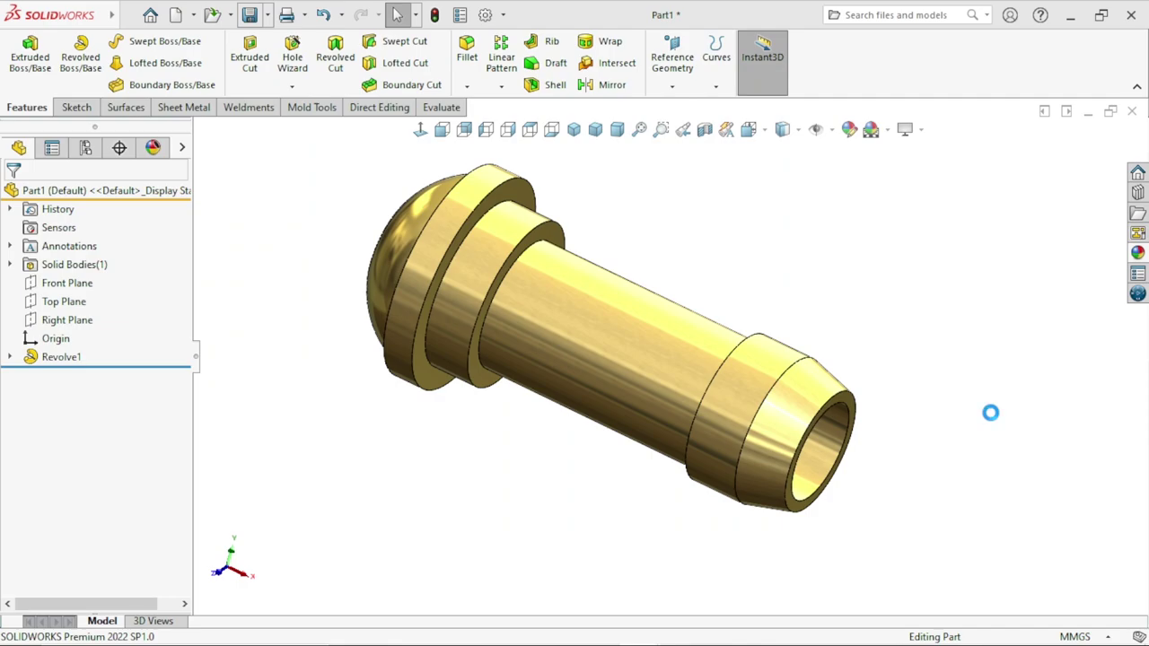
pyautogui.scroll(3, 502, 446)
pyautogui.scroll(-2, 618, 387)
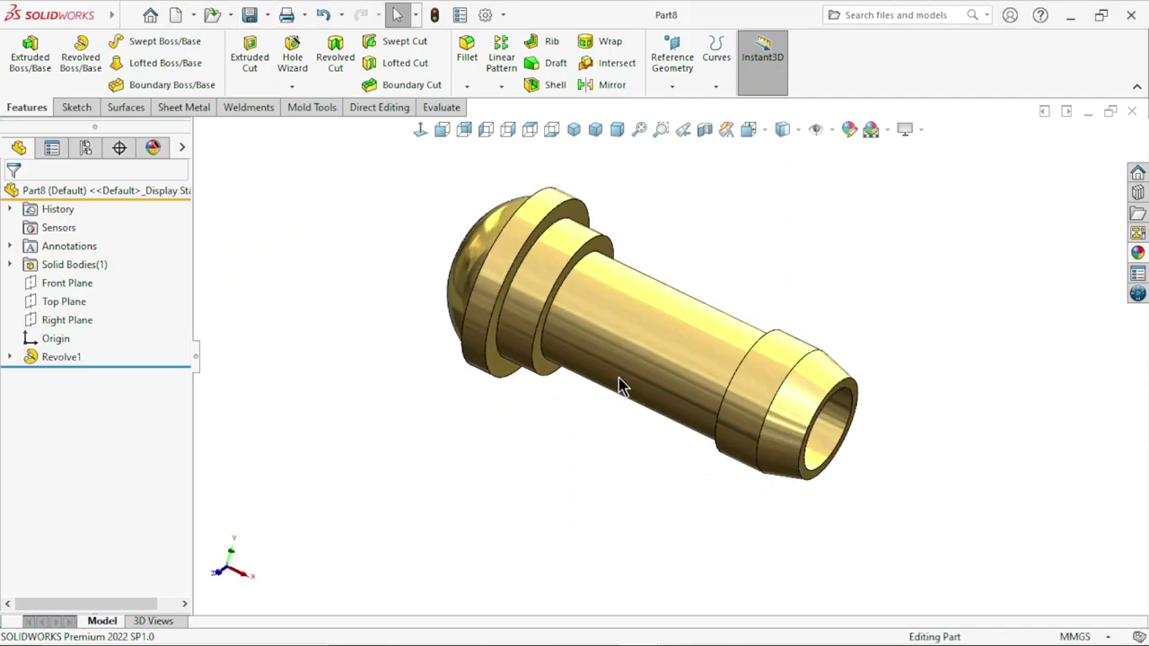
pyautogui.moveTo(618, 387)
pyautogui.mouseDown(button='middle')
pyautogui.moveTo(839, 449)
pyautogui.moveTo(680, 415)
pyautogui.moveTo(305, 248)
pyautogui.moveTo(958, 452)
pyautogui.moveTo(738, 333)
pyautogui.moveTo(826, 267)
pyautogui.moveTo(900, 410)
pyautogui.moveTo(912, 503)
pyautogui.mouseUp(button='middle')
pyautogui.scroll(2, 912, 504)
pyautogui.scroll(-2, 664, 372)
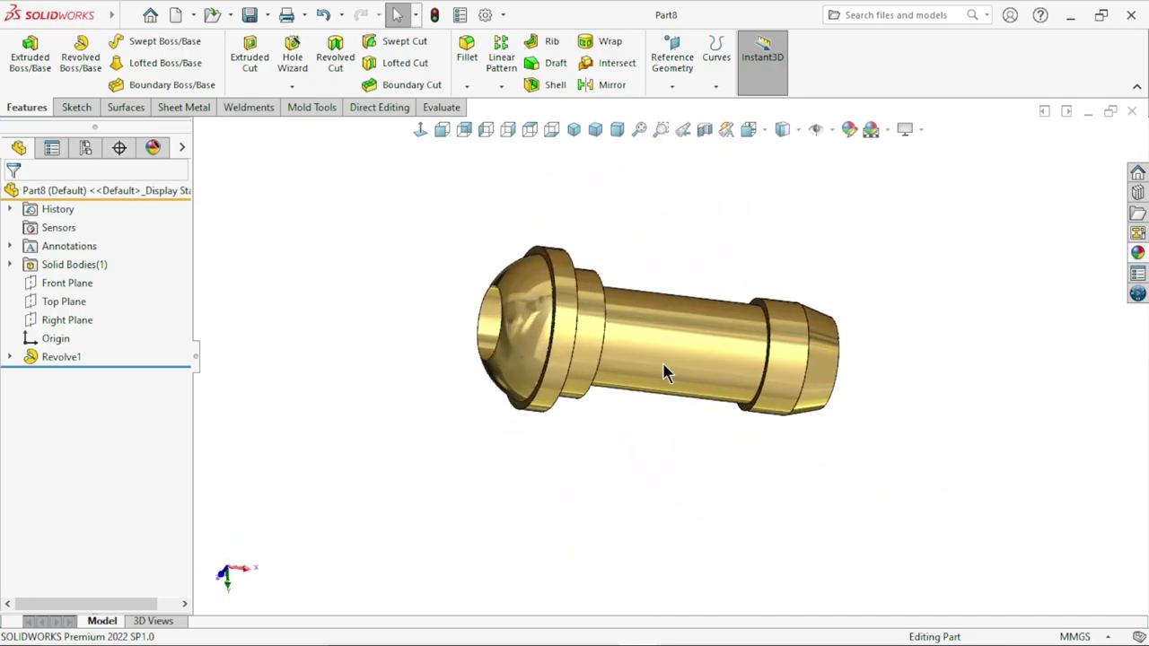
pyautogui.scroll(-2, 664, 371)
pyautogui.scroll(-2, 532, 381)
pyautogui.moveTo(867, 494)
pyautogui.mouseDown(button='middle')
pyautogui.moveTo(795, 551)
pyautogui.moveTo(698, 523)
pyautogui.moveTo(642, 348)
pyautogui.moveTo(814, 485)
pyautogui.moveTo(787, 532)
pyautogui.mouseUp(button='middle')
pyautogui.scroll(-3, 641, 347)
pyautogui.scroll(3, 787, 532)
pyautogui.scroll(-3, 652, 372)
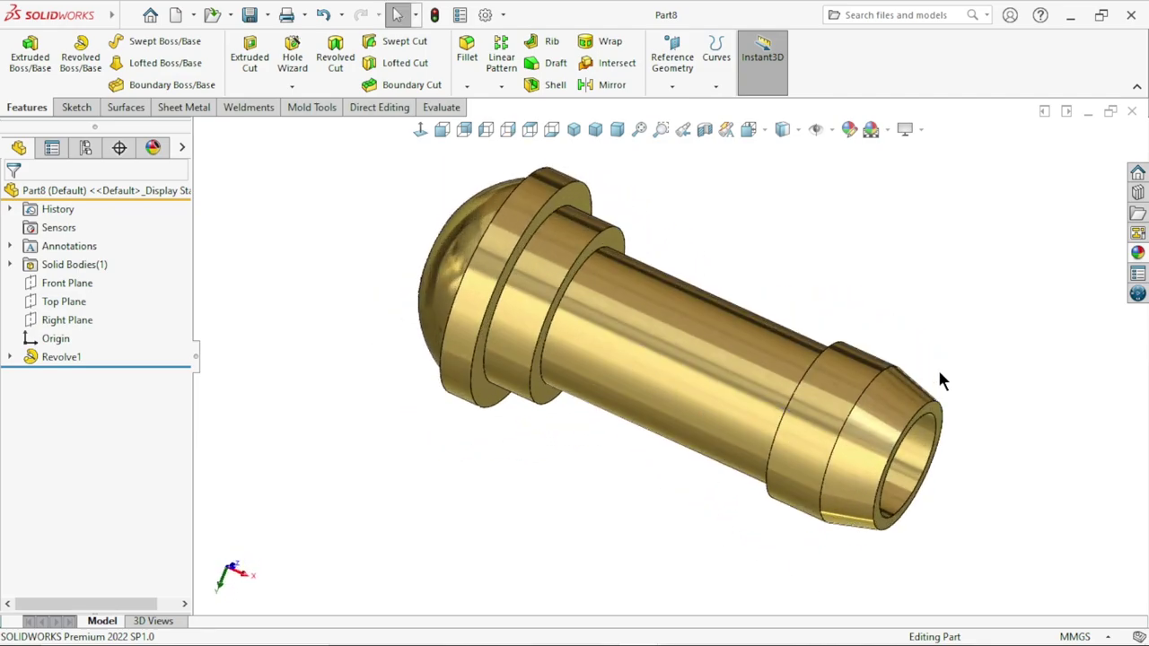
pyautogui.moveTo(939, 380)
pyautogui.mouseDown(button='middle')
pyautogui.moveTo(975, 403)
pyautogui.moveTo(853, 299)
pyautogui.mouseUp(button='middle')
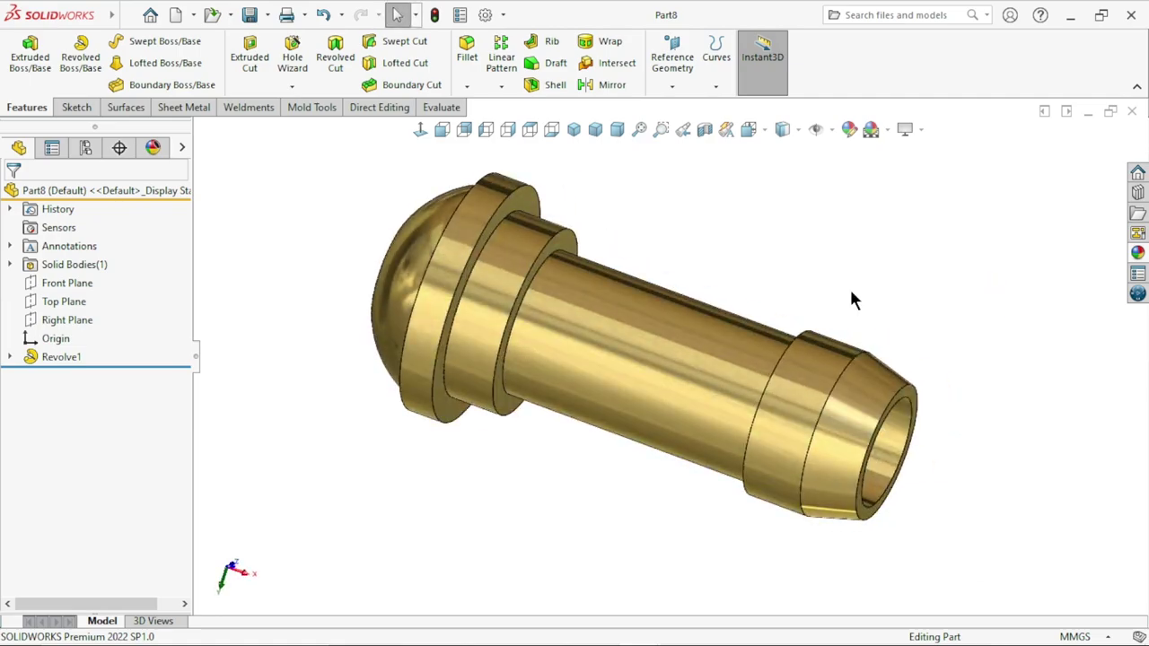